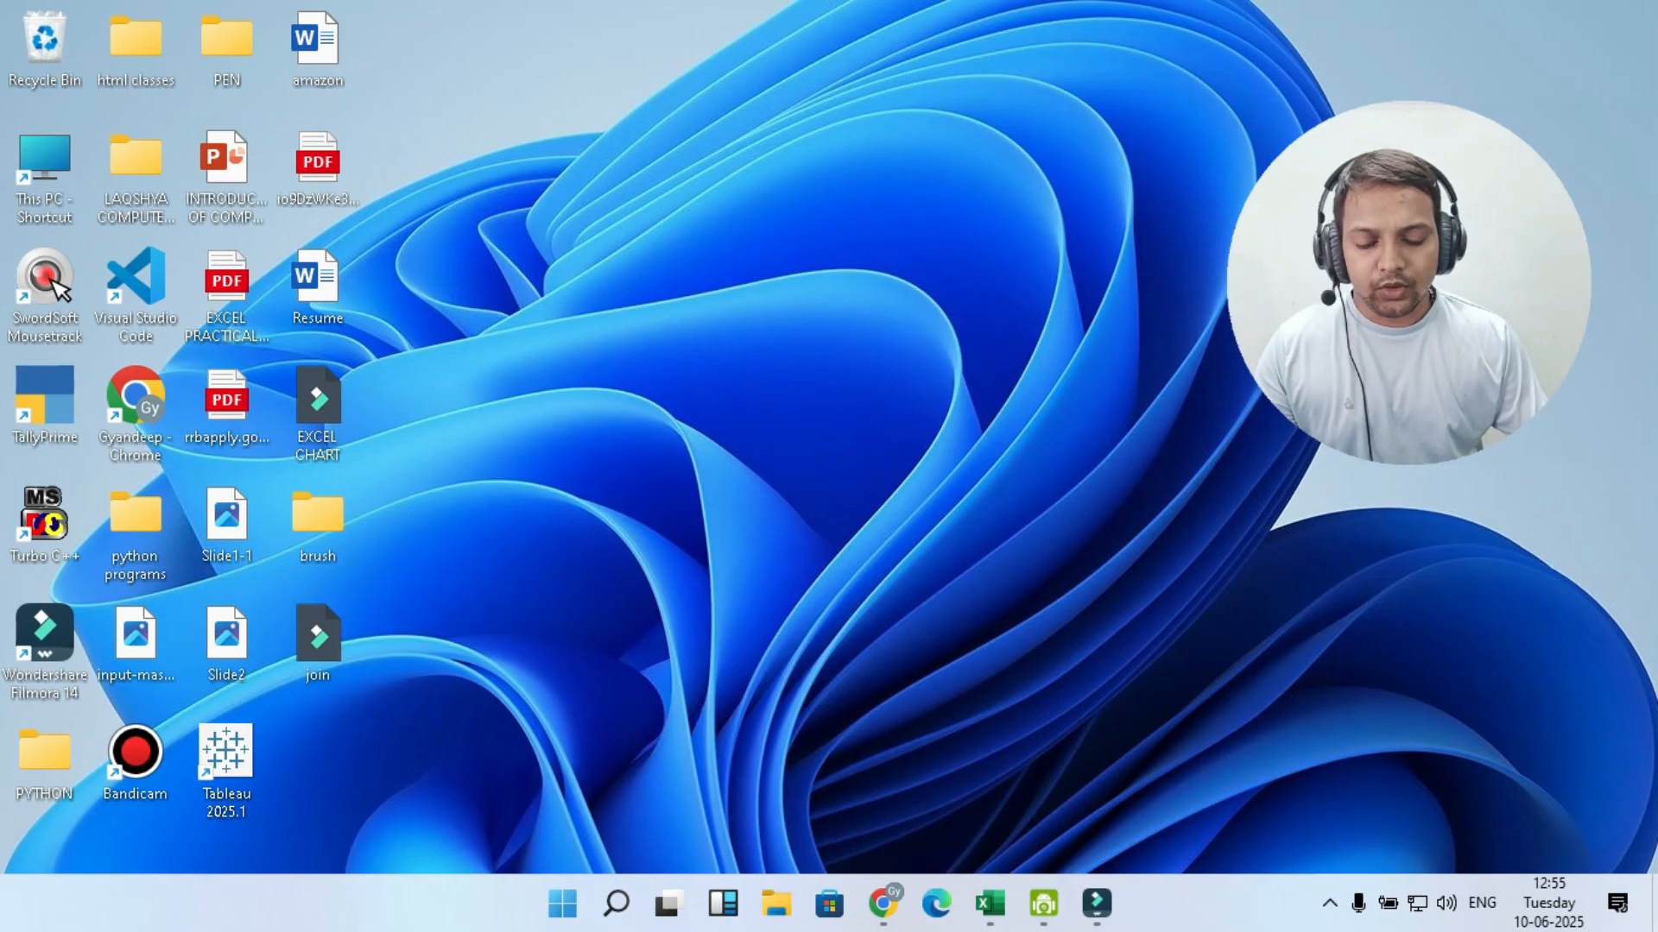
- Switch to the XLOOKUP workbook in Excel
click(990, 903)
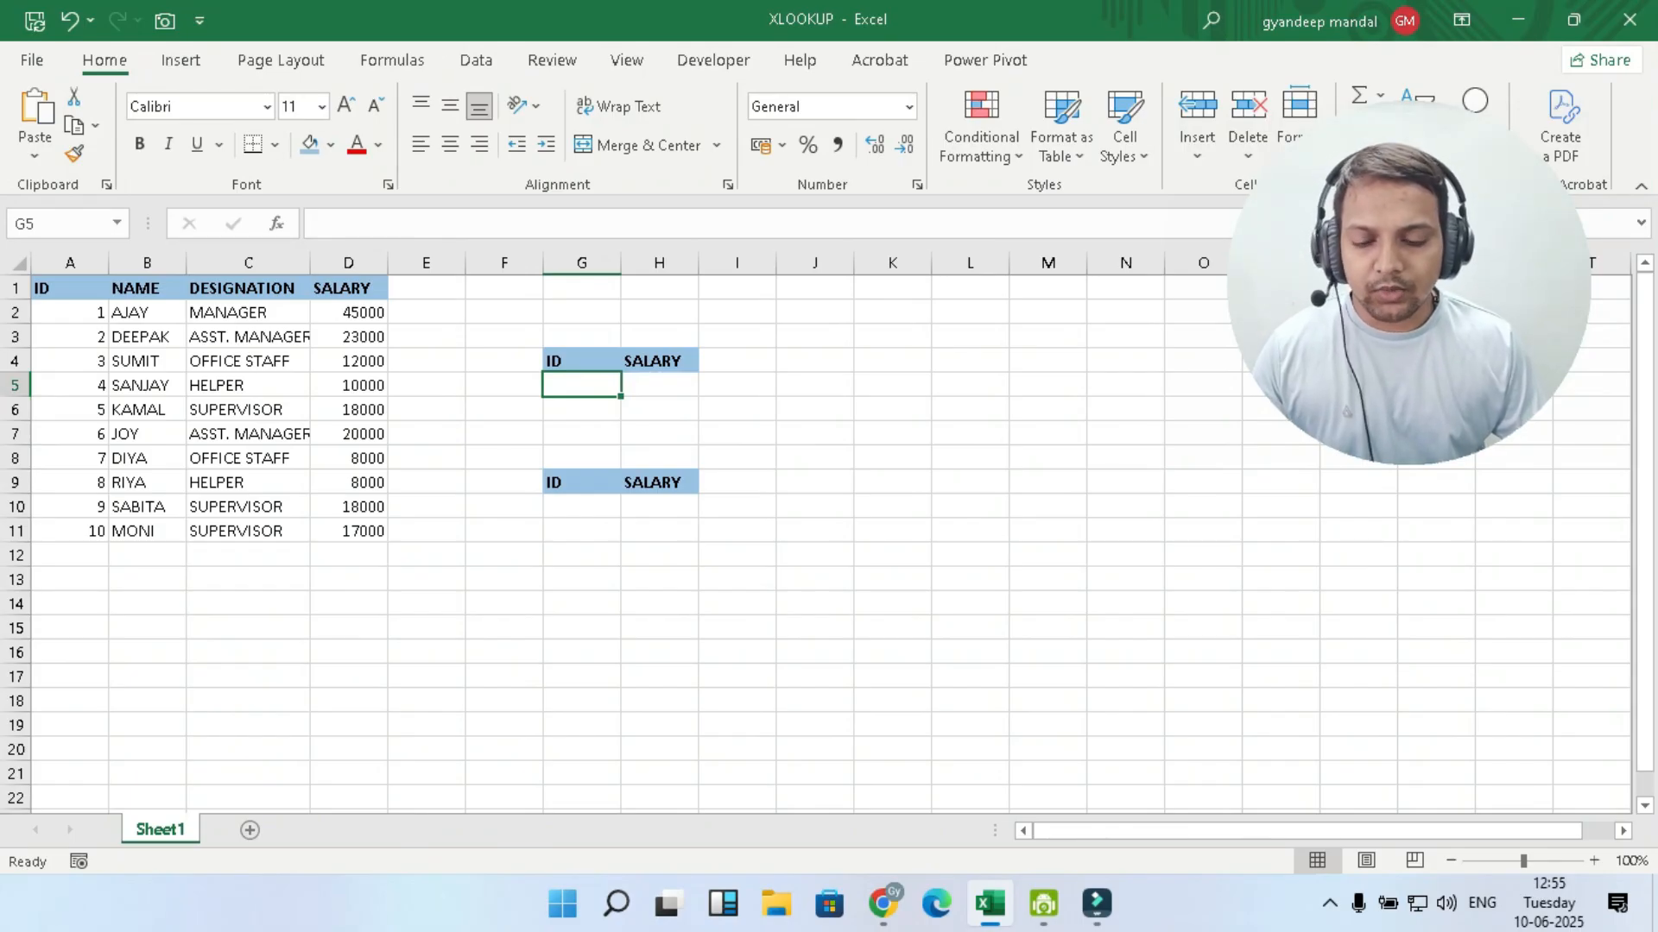
text(=)
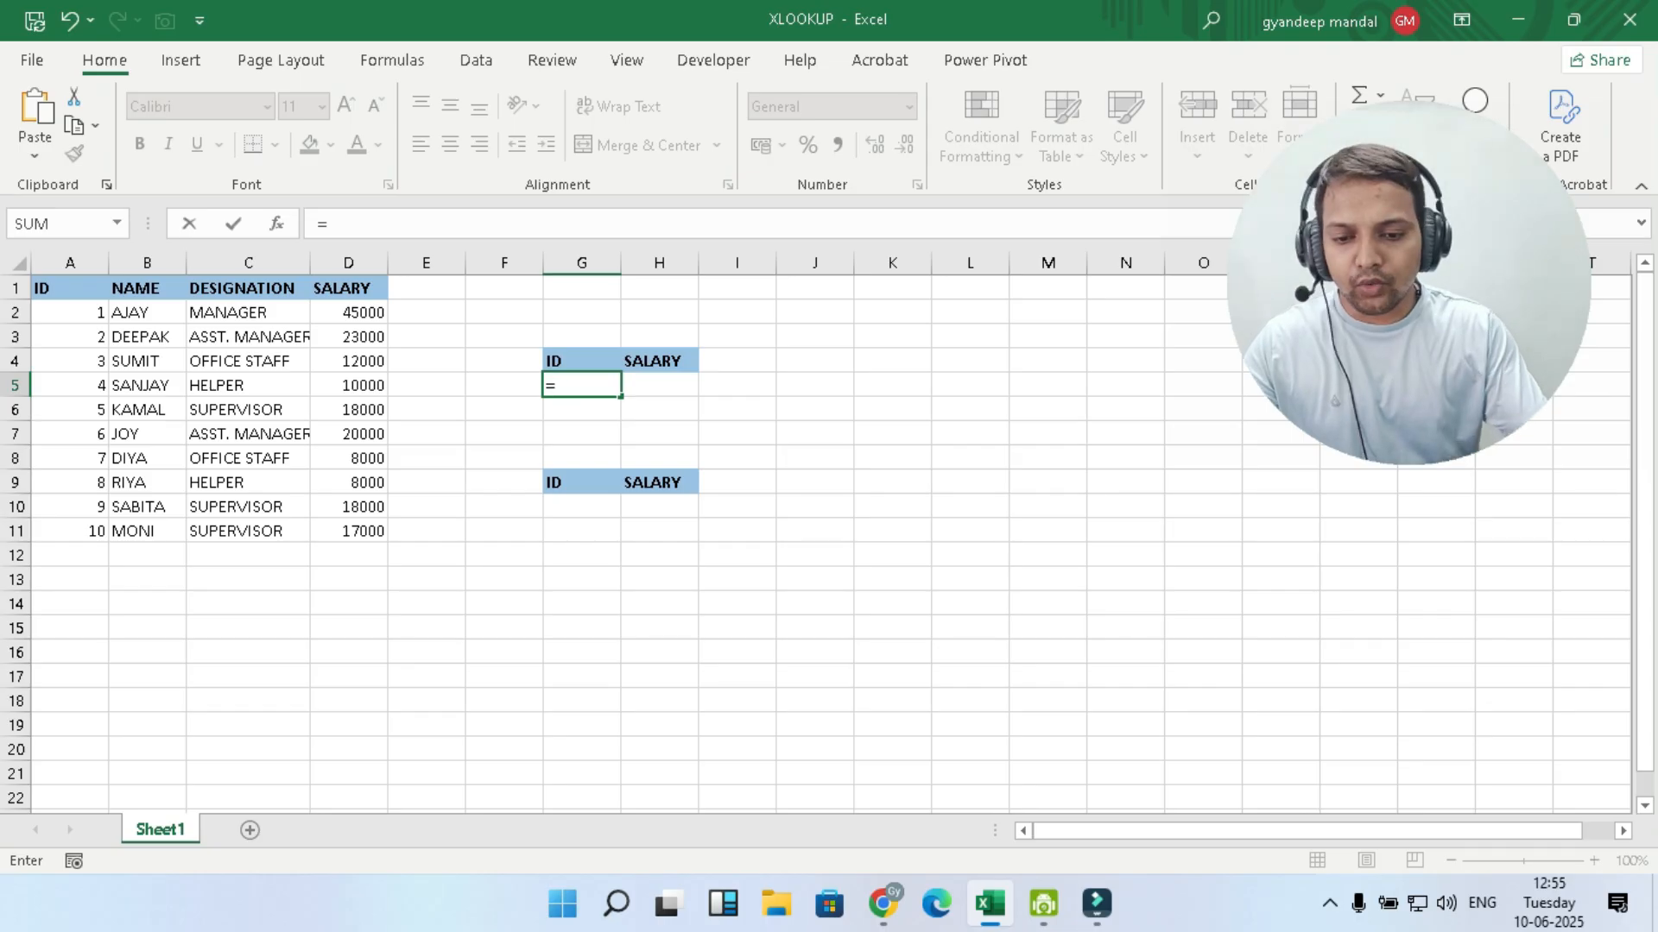
key(BackSpace)
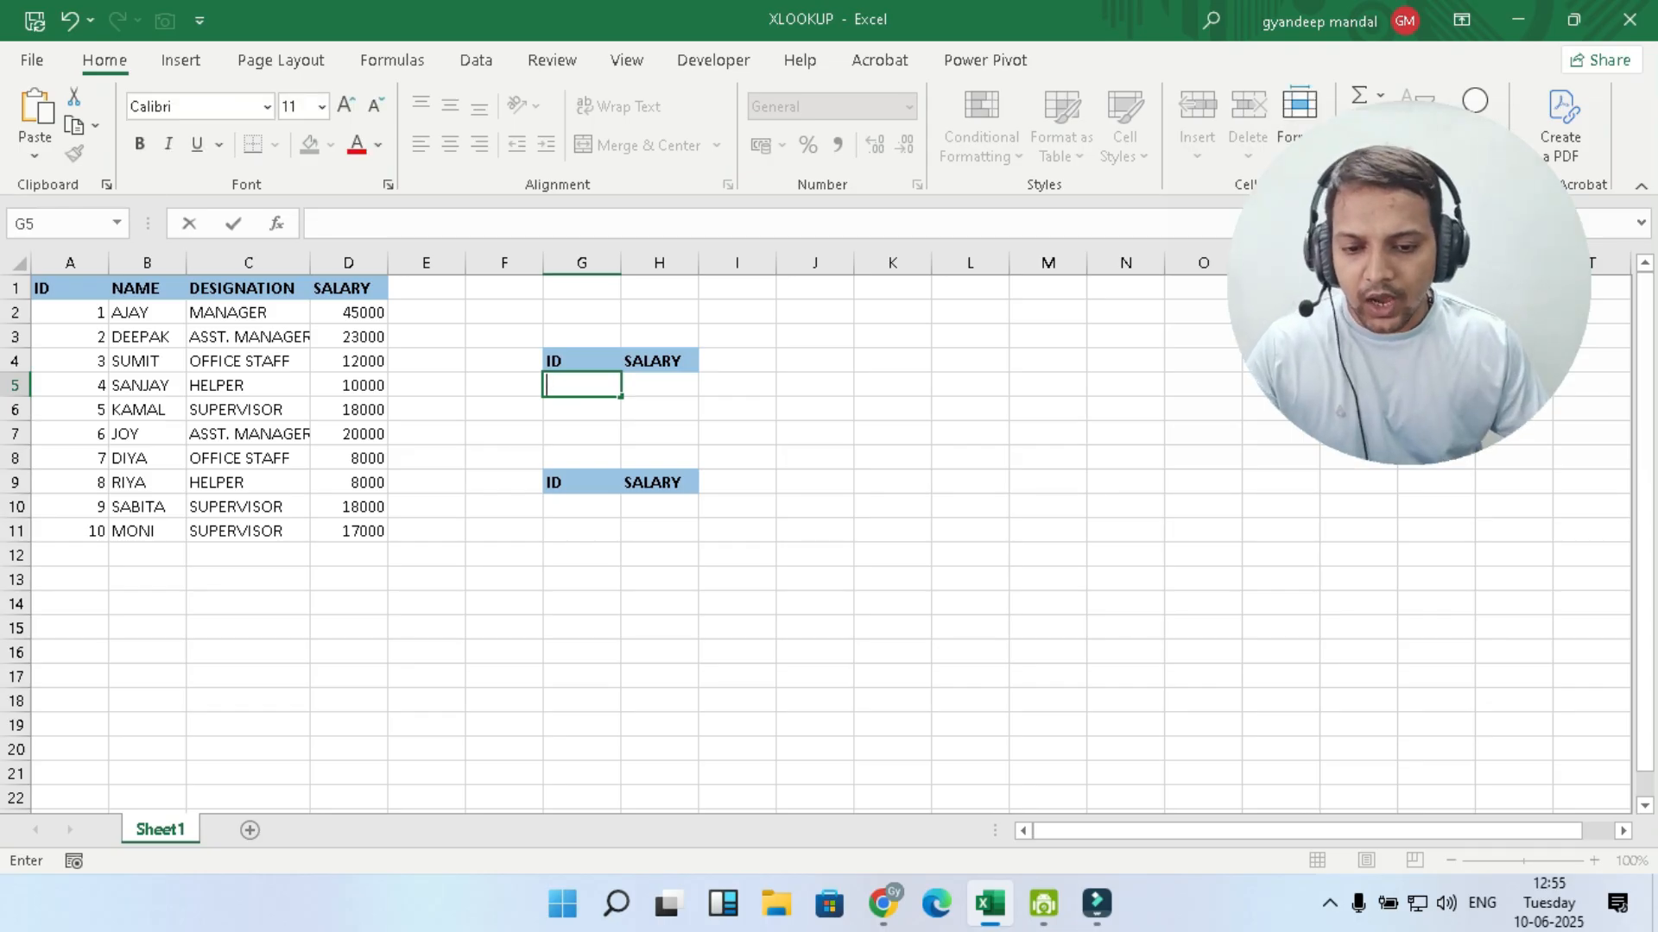
key(ctrl+Down)
click(581, 386)
- Enter the formula =VLOOKUP(G5,A1:D11,4,0) in H5 to look up the salary for the ID in G5
click(659, 386)
text(=)
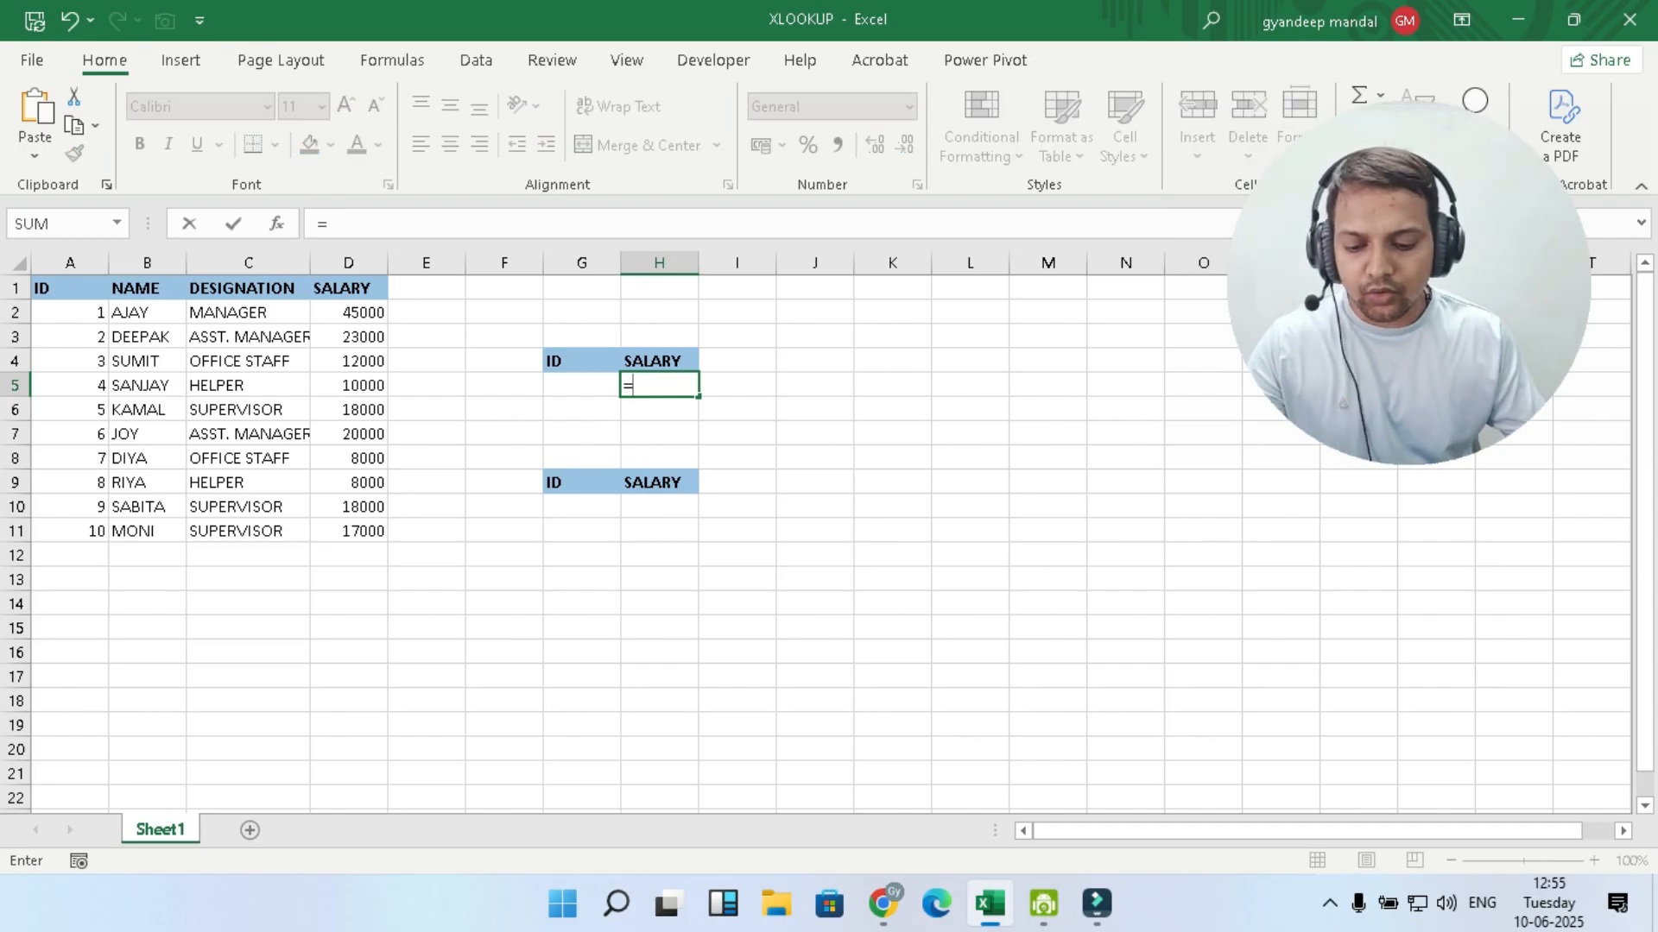
text(VLOO)
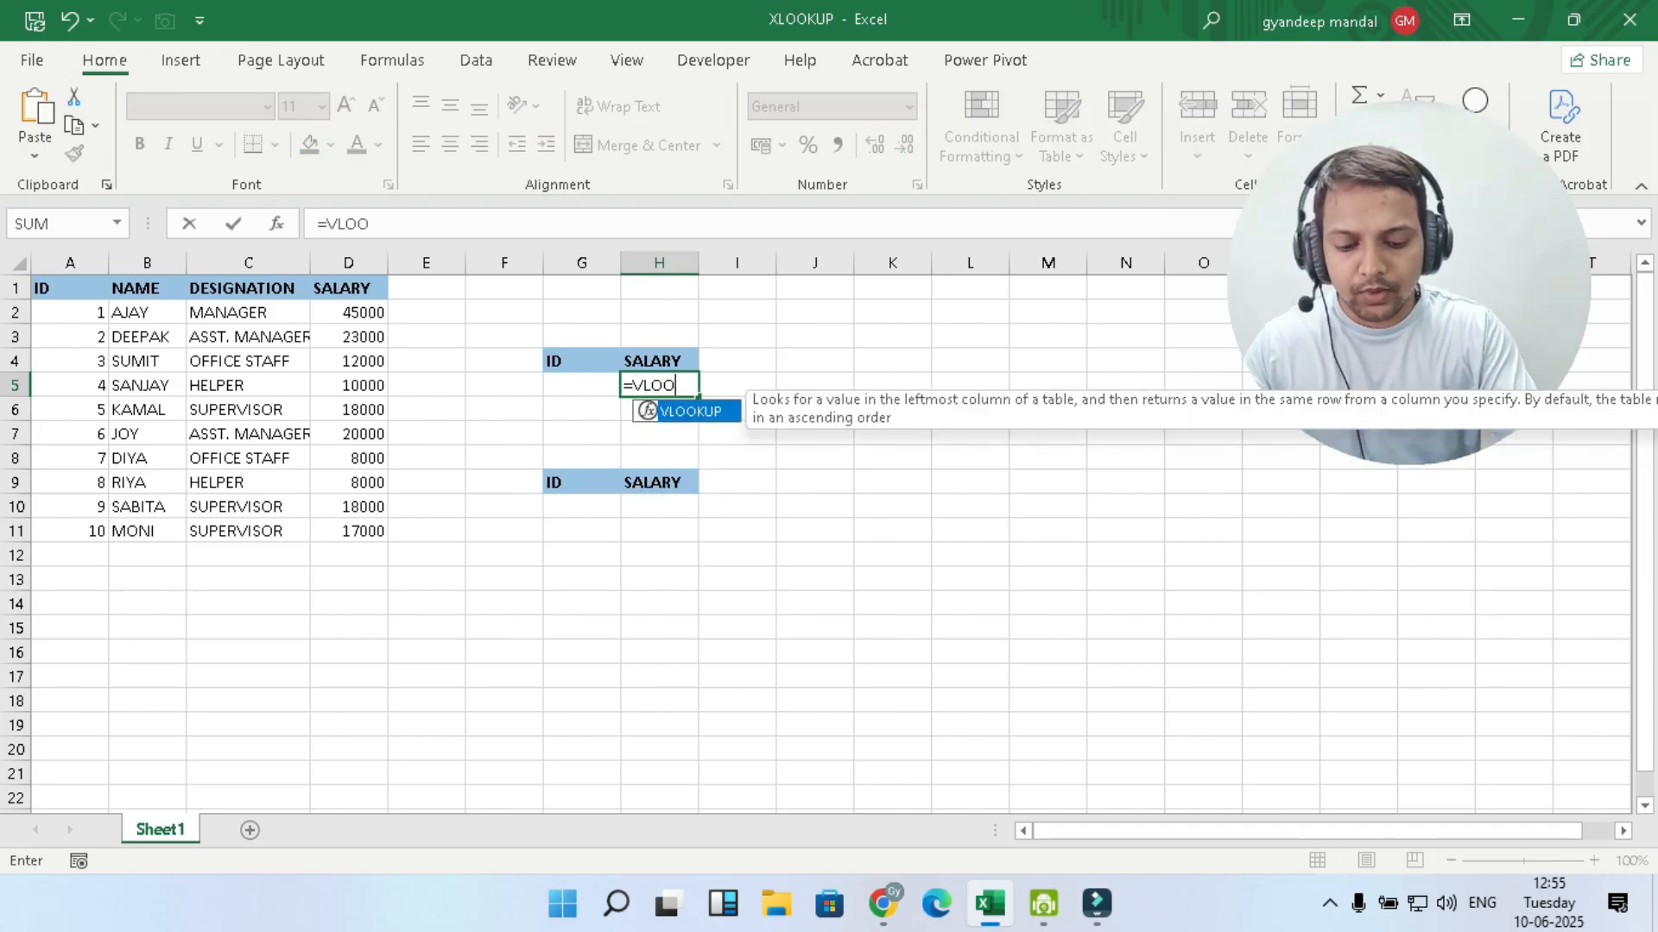
text(KUP()
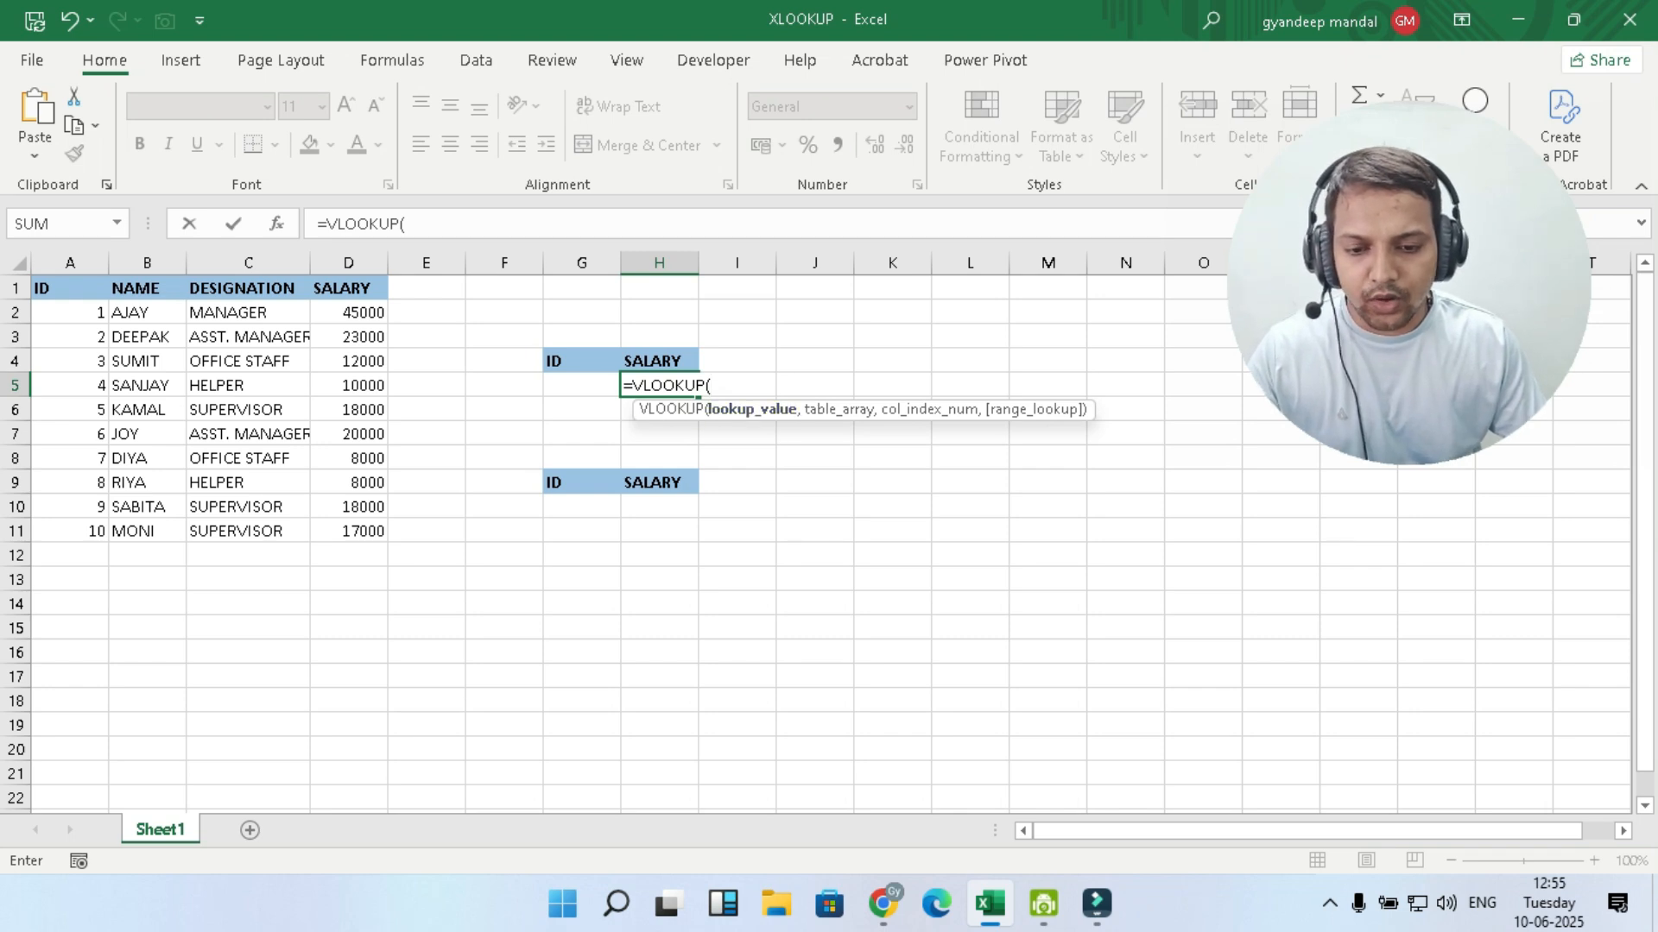
key(Left)
text(,)
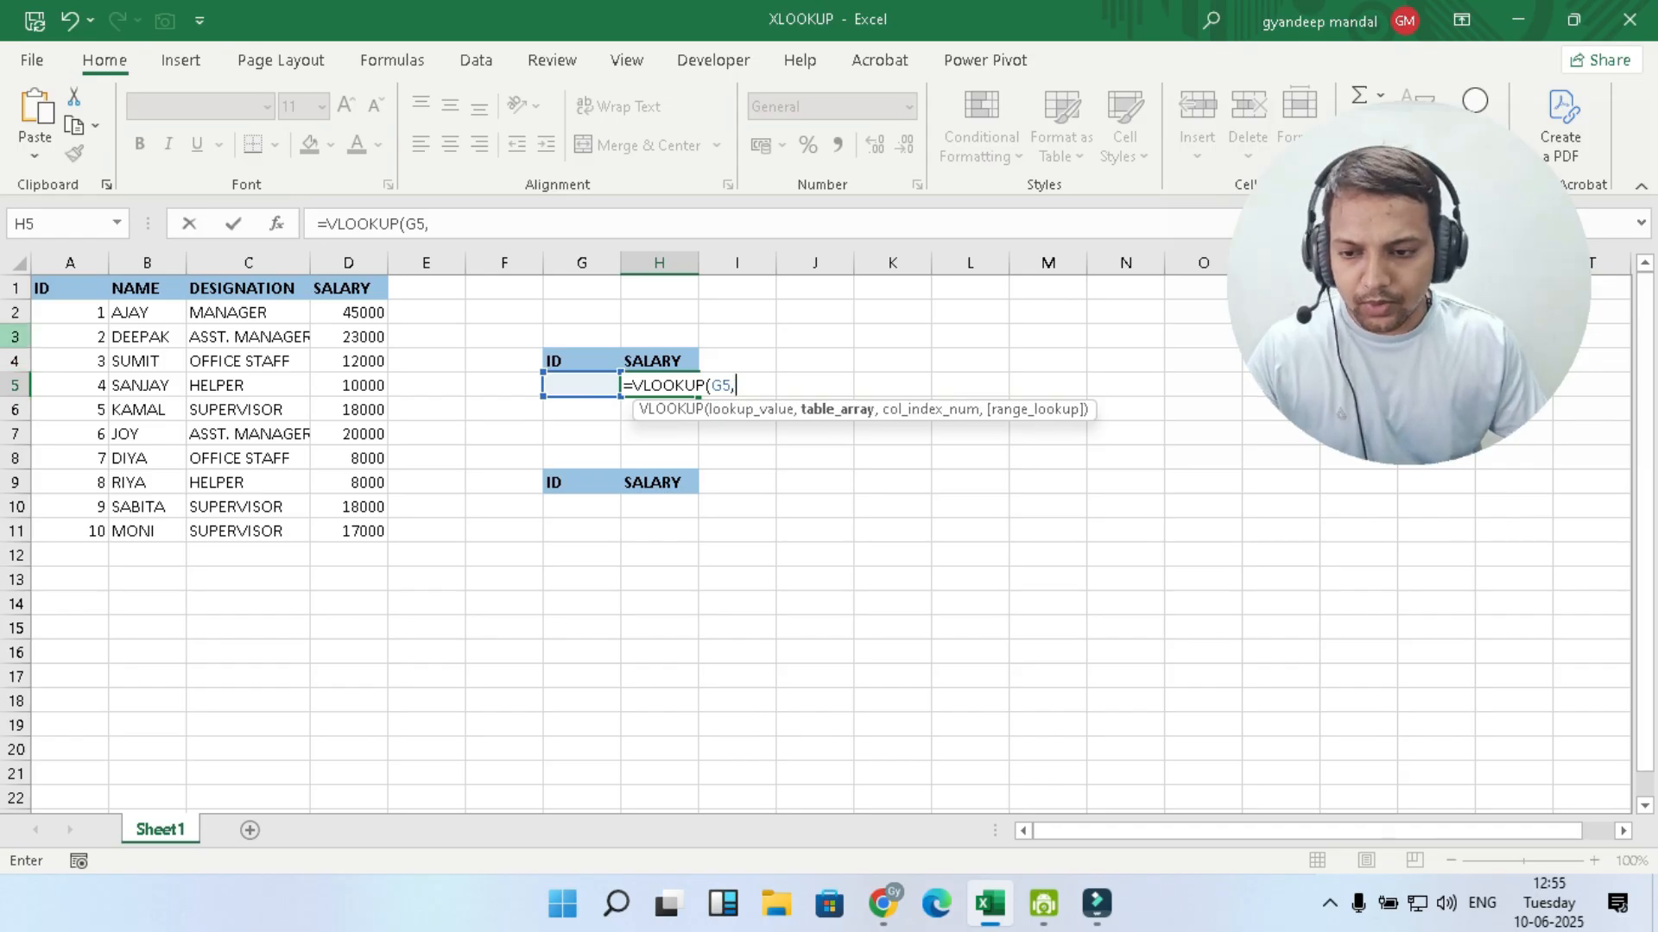
drag(69, 287, 363, 531)
text(,)
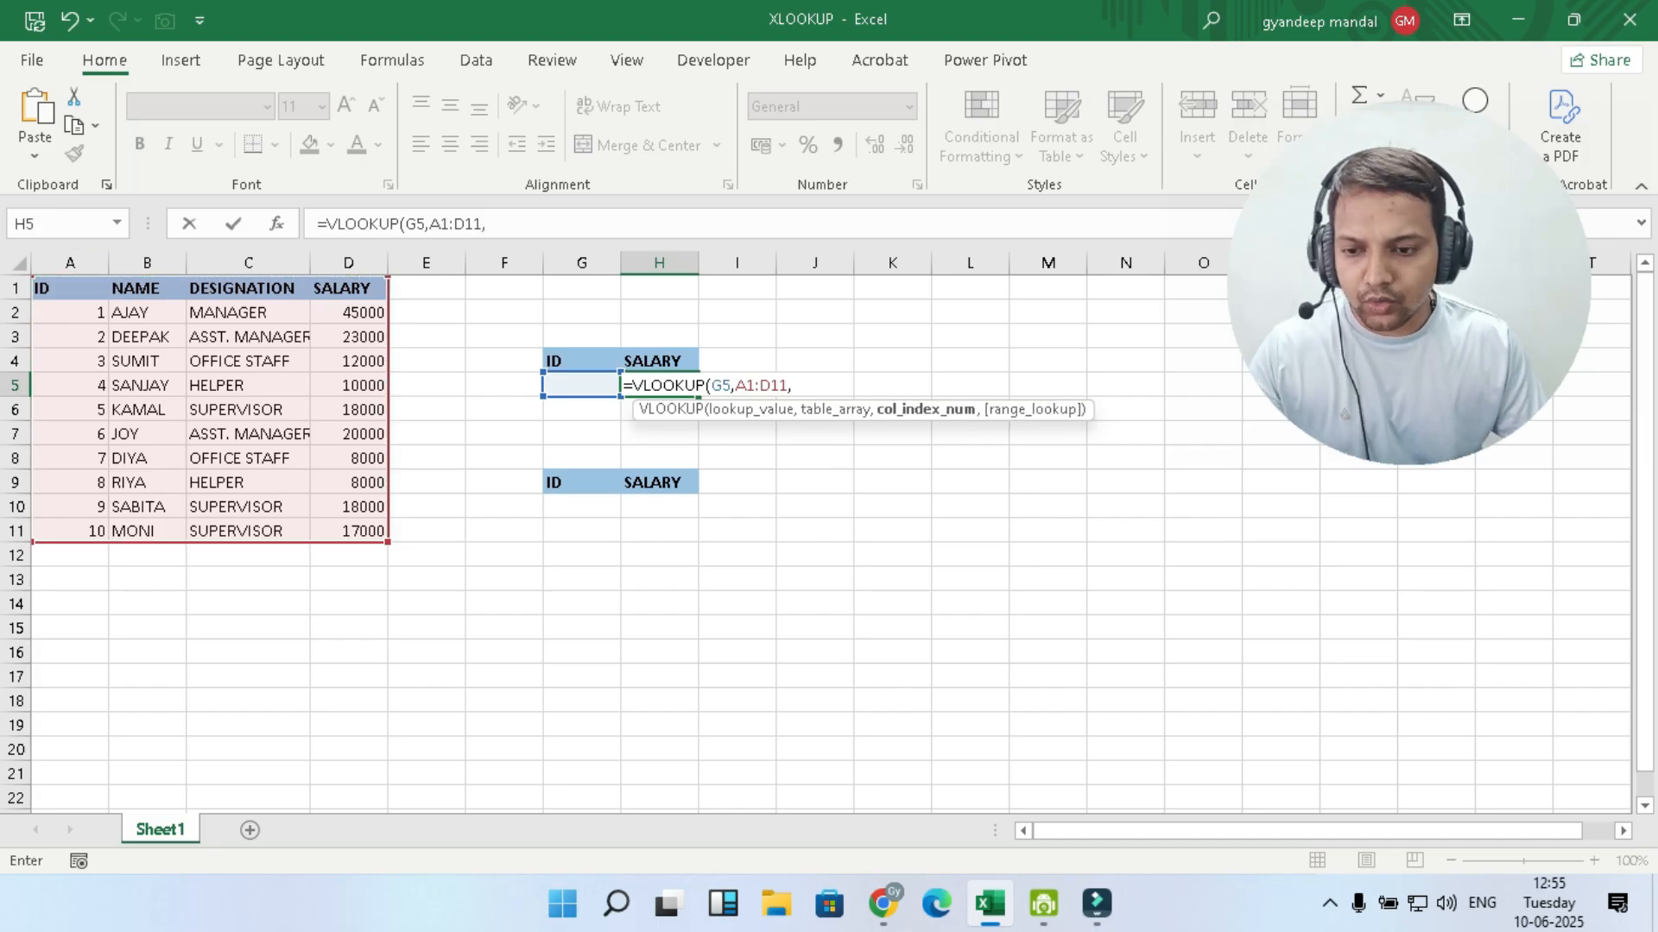
text(4,)
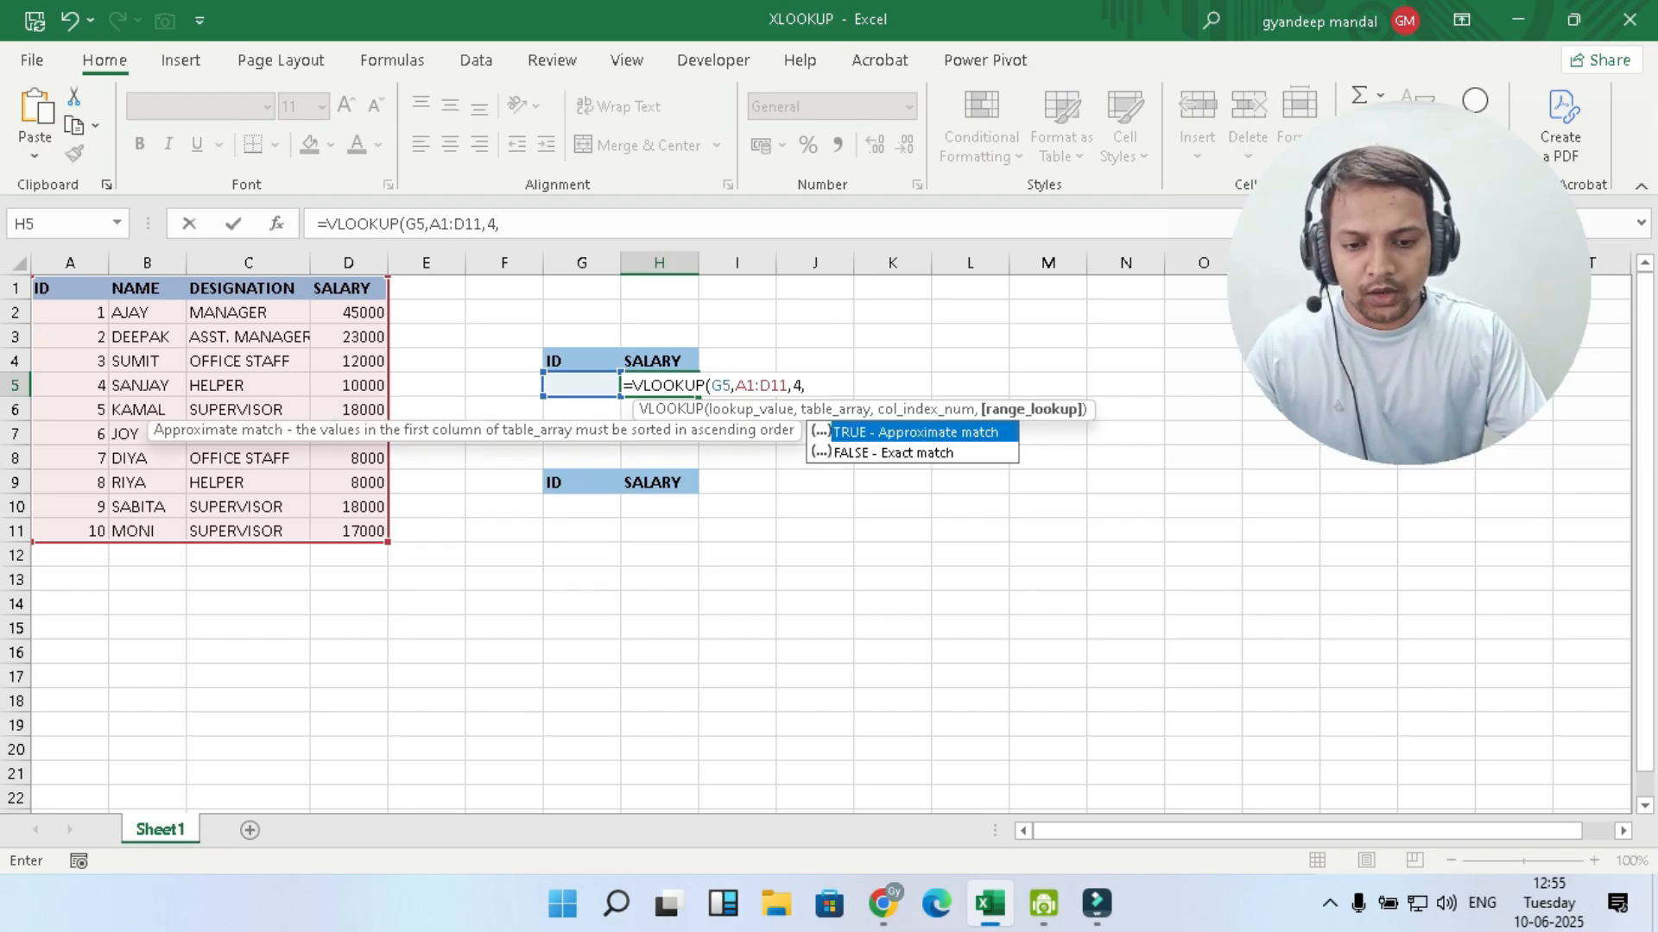
text(0))
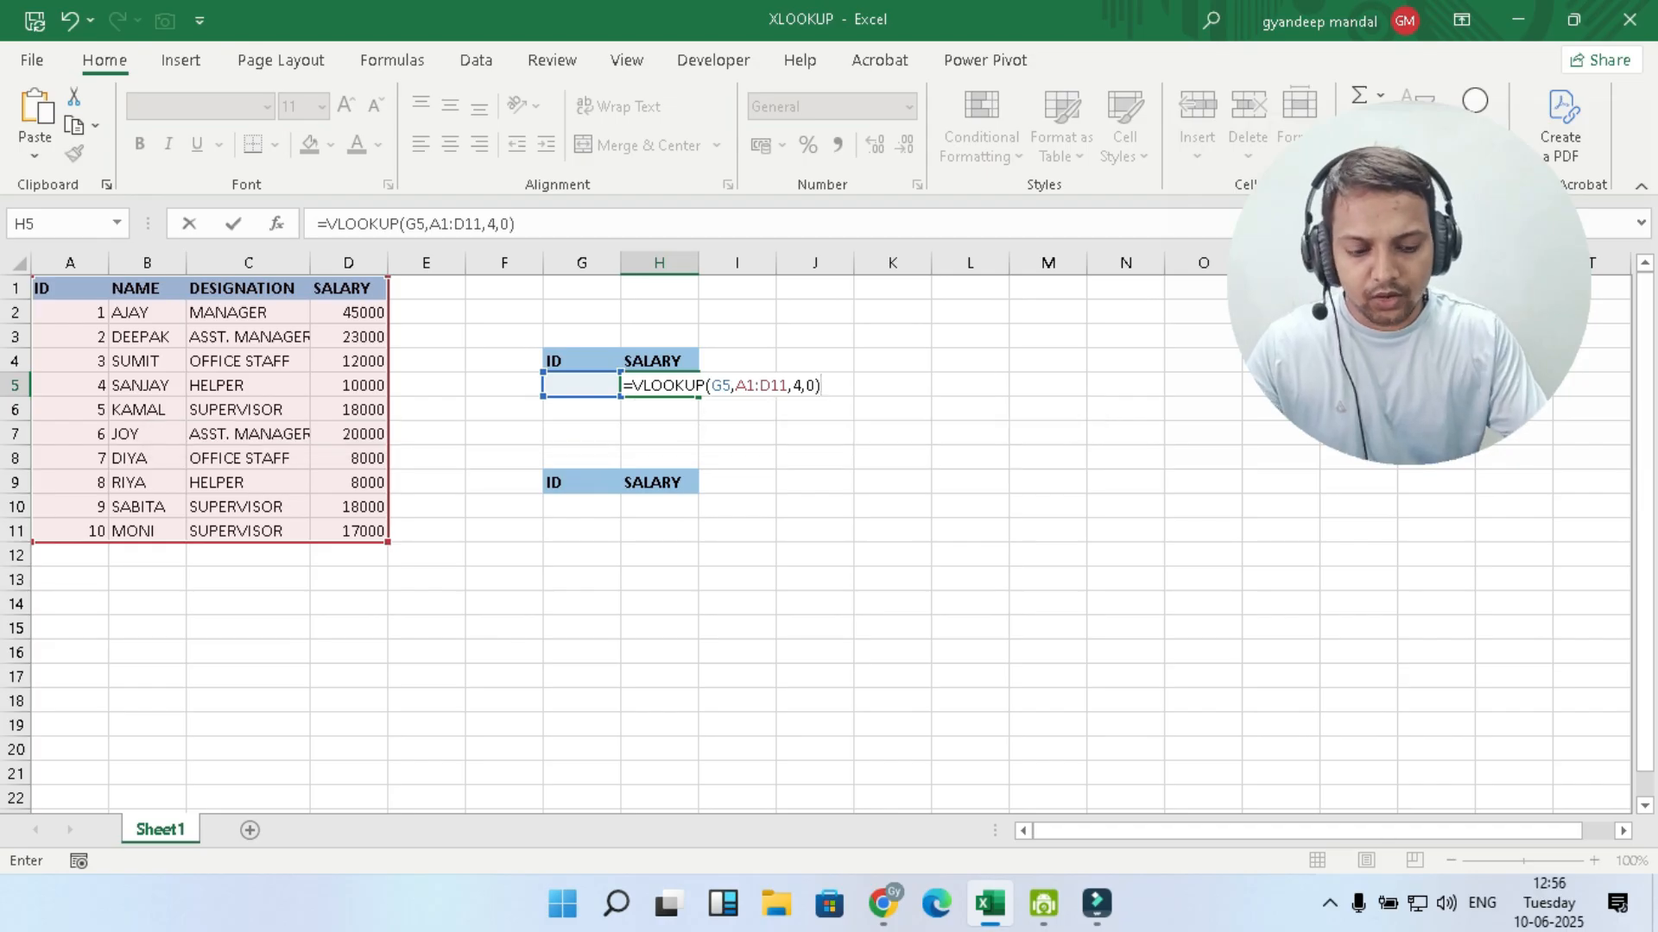
key(Return)
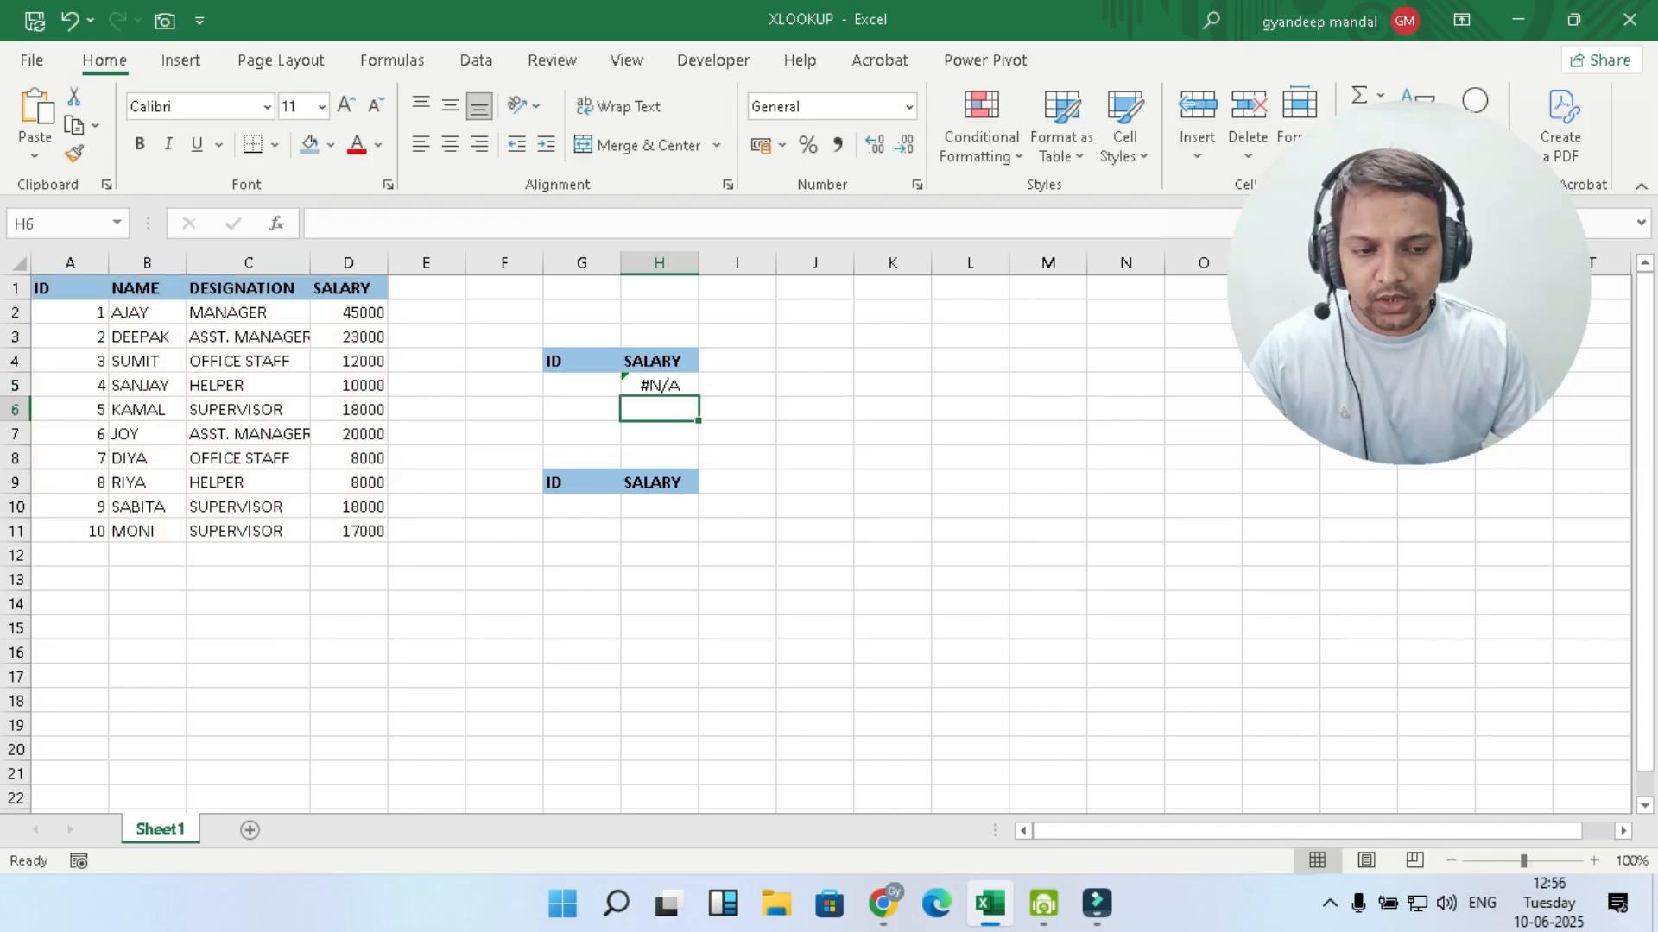
- Enter 3 as the lookup ID in G5 of the upper lookup table
click(582, 385)
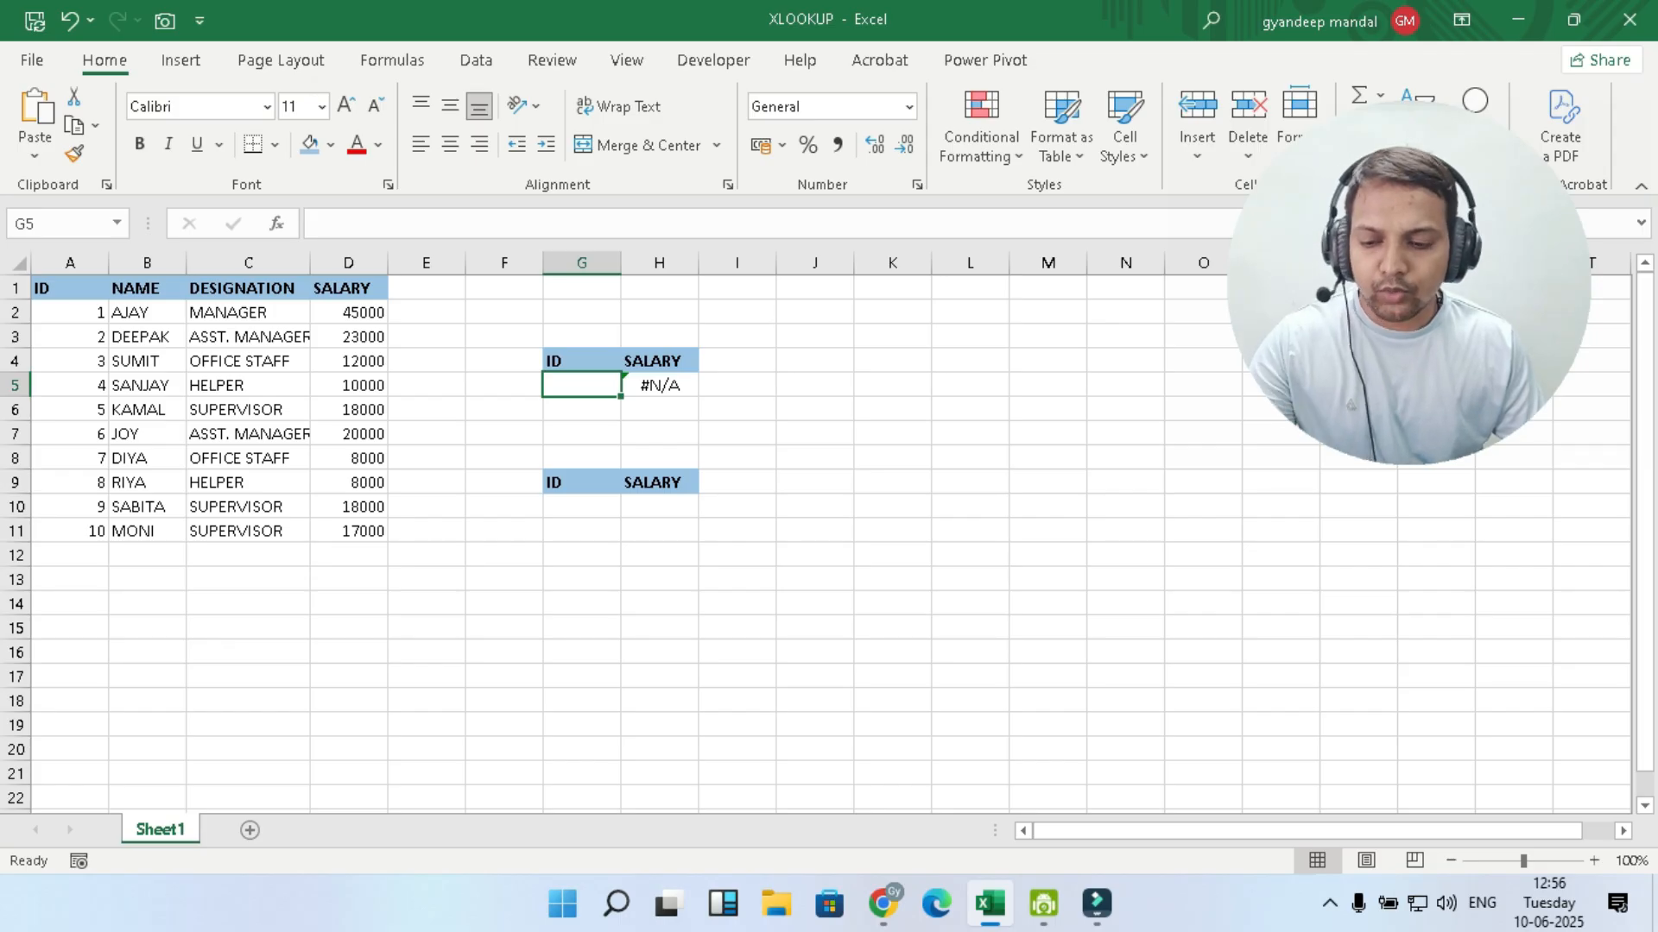
text(3)
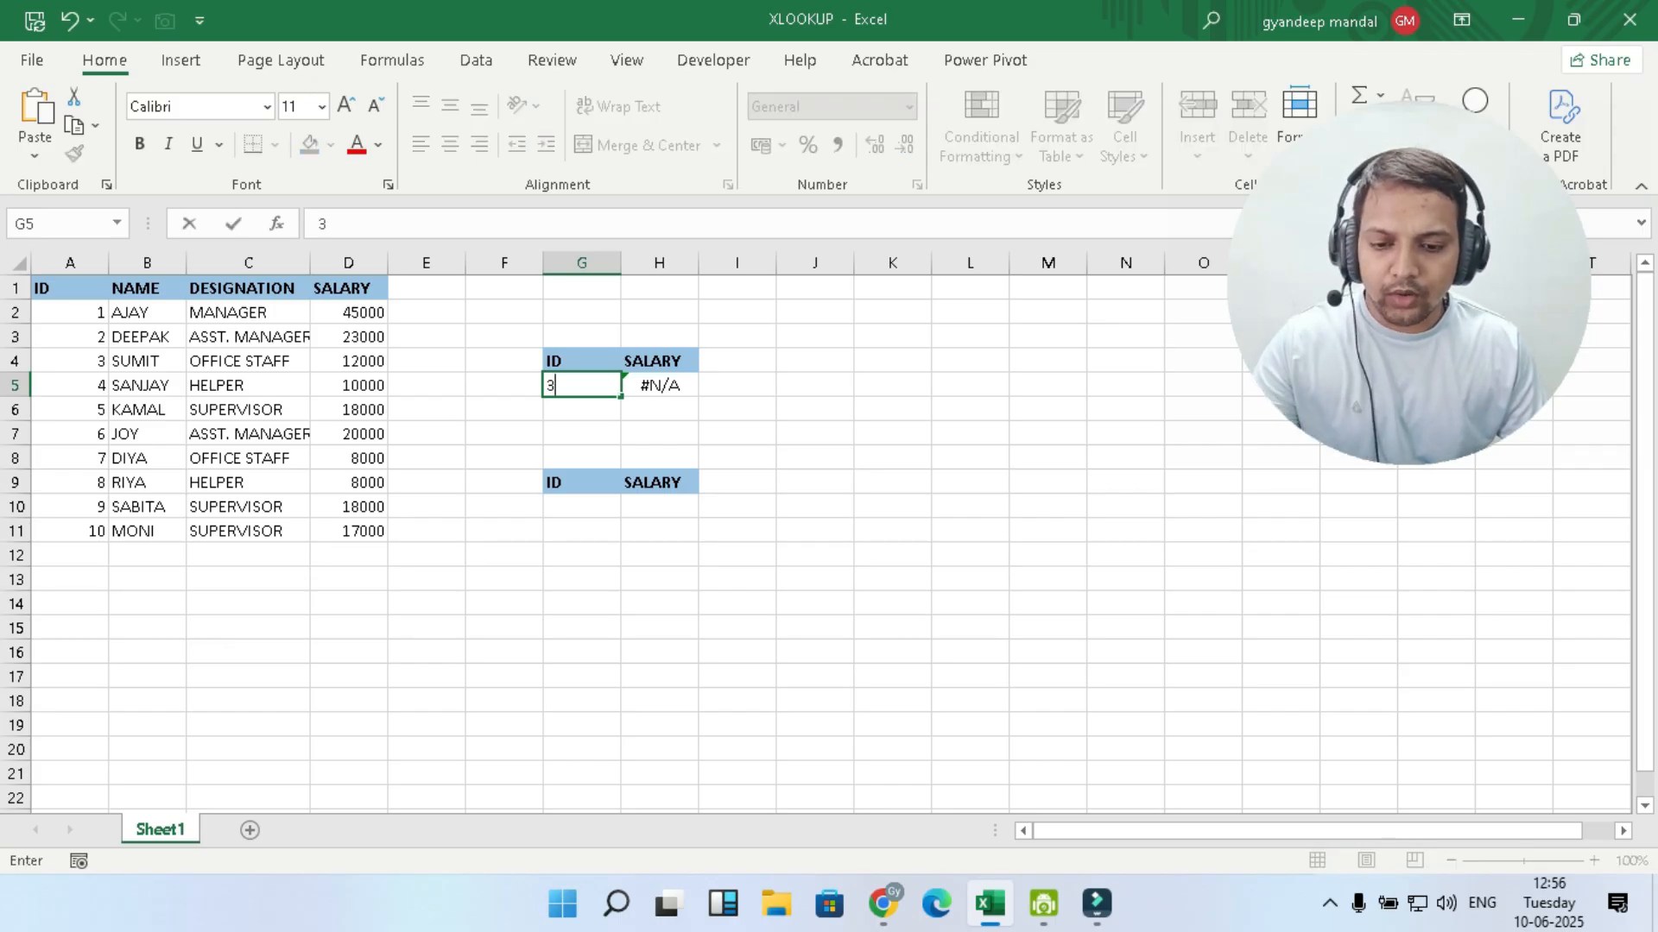
click(893, 457)
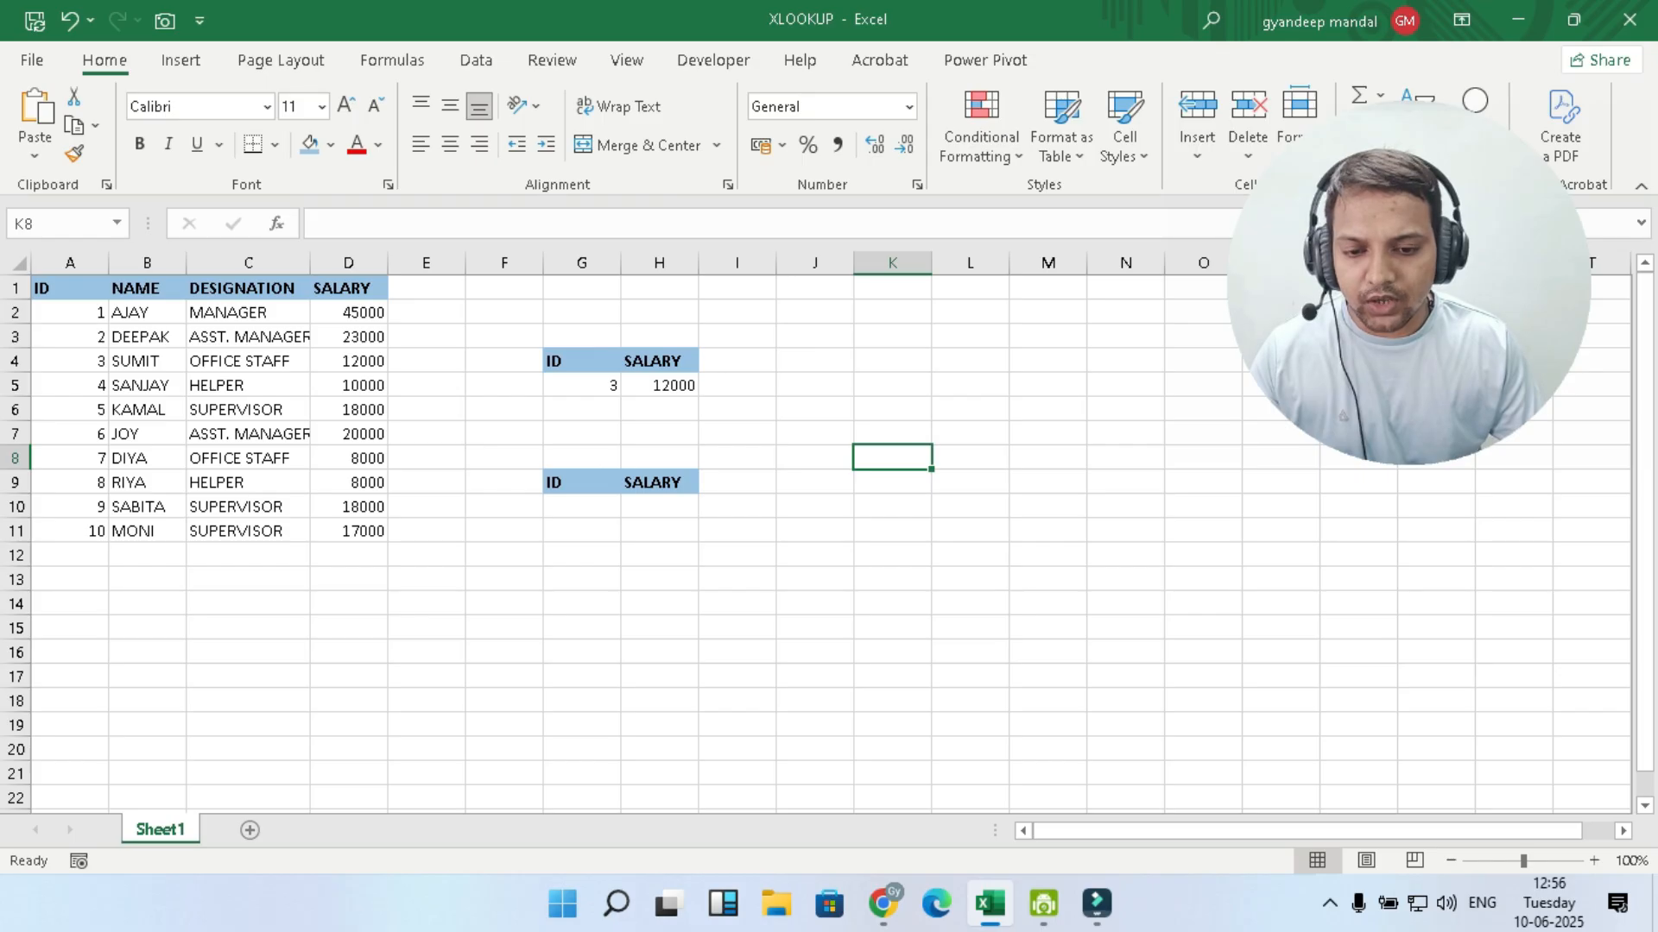
- Insert a blank column between the ID and NAME columns of the employee table
click(582, 386)
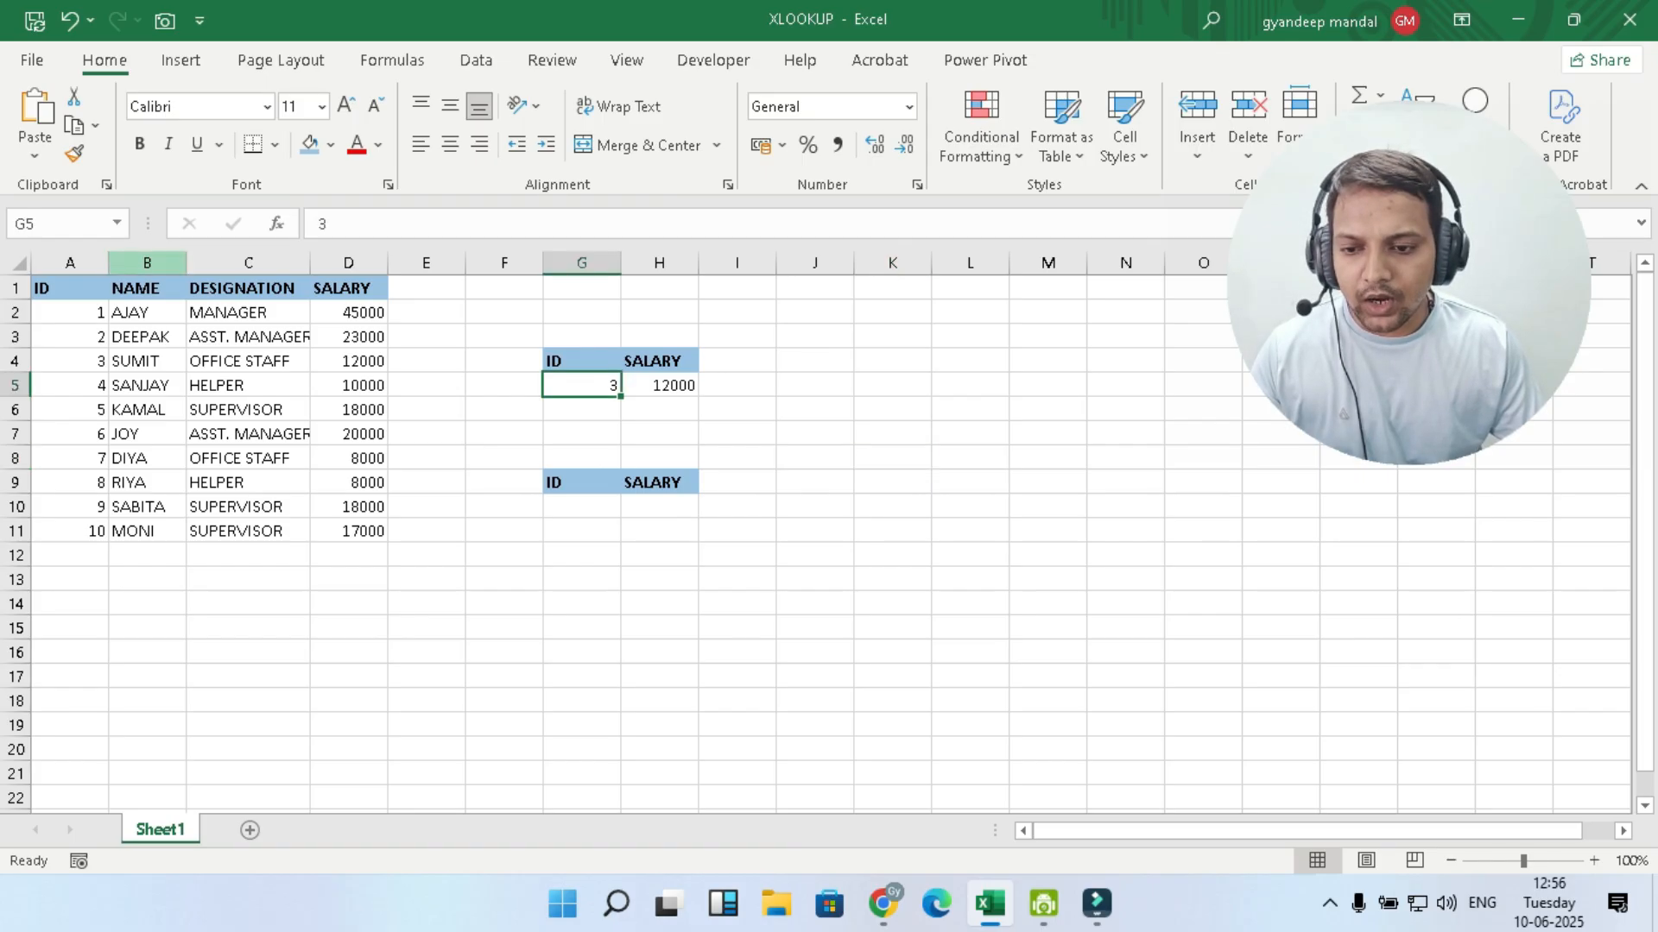
right_click(142, 263)
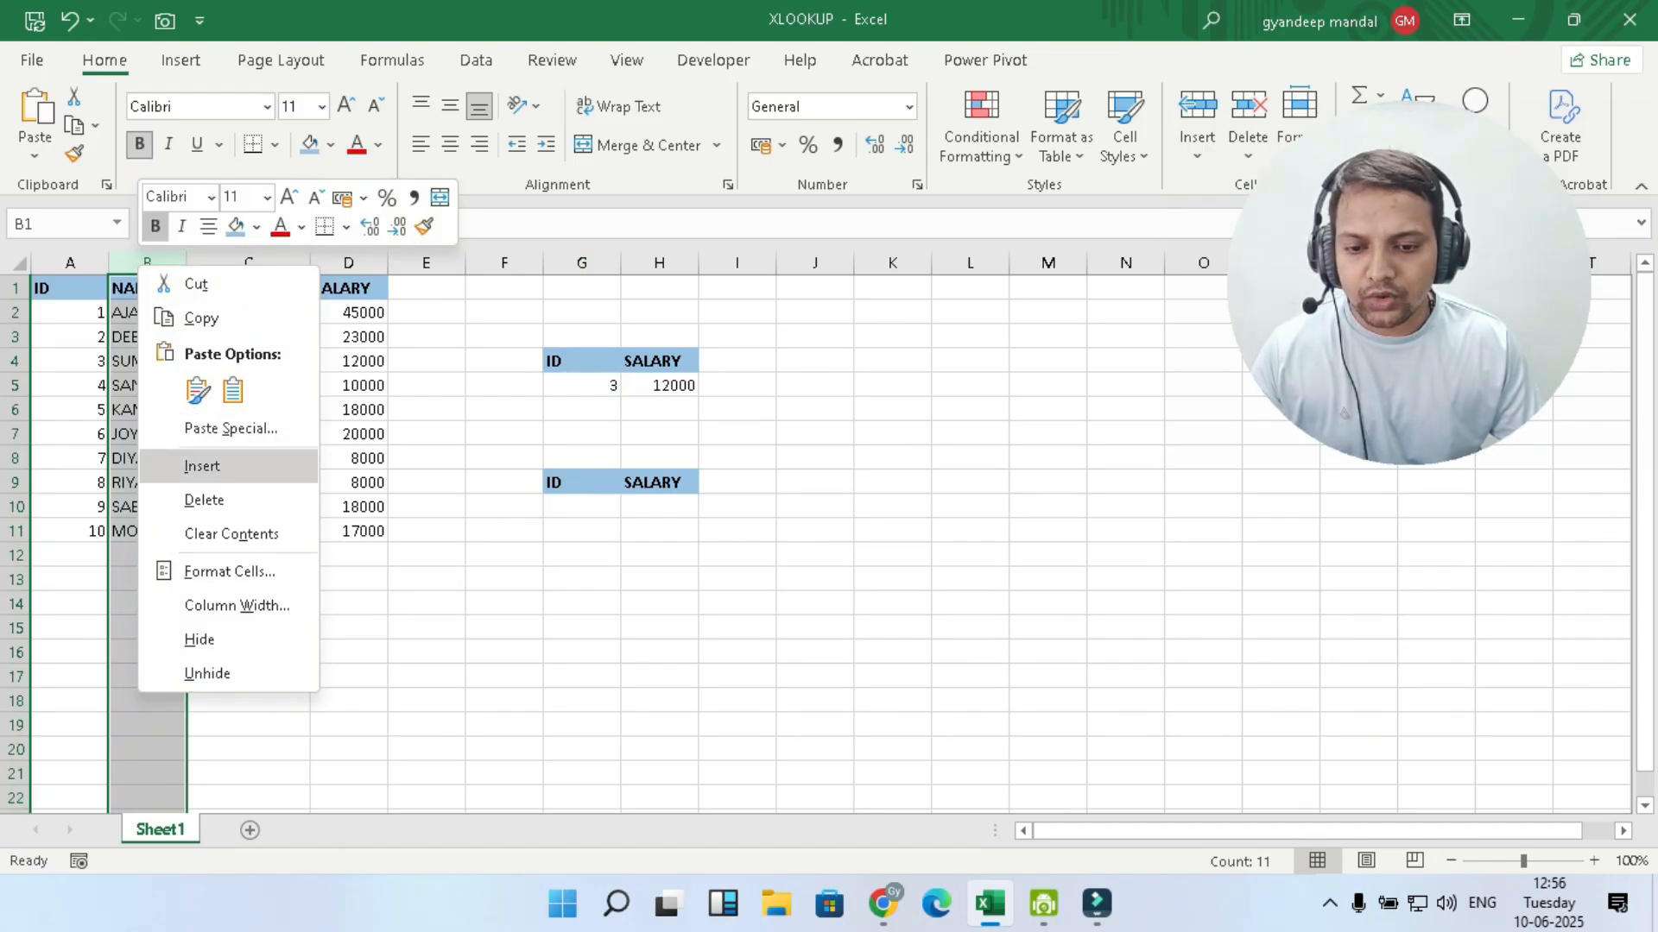
click(207, 466)
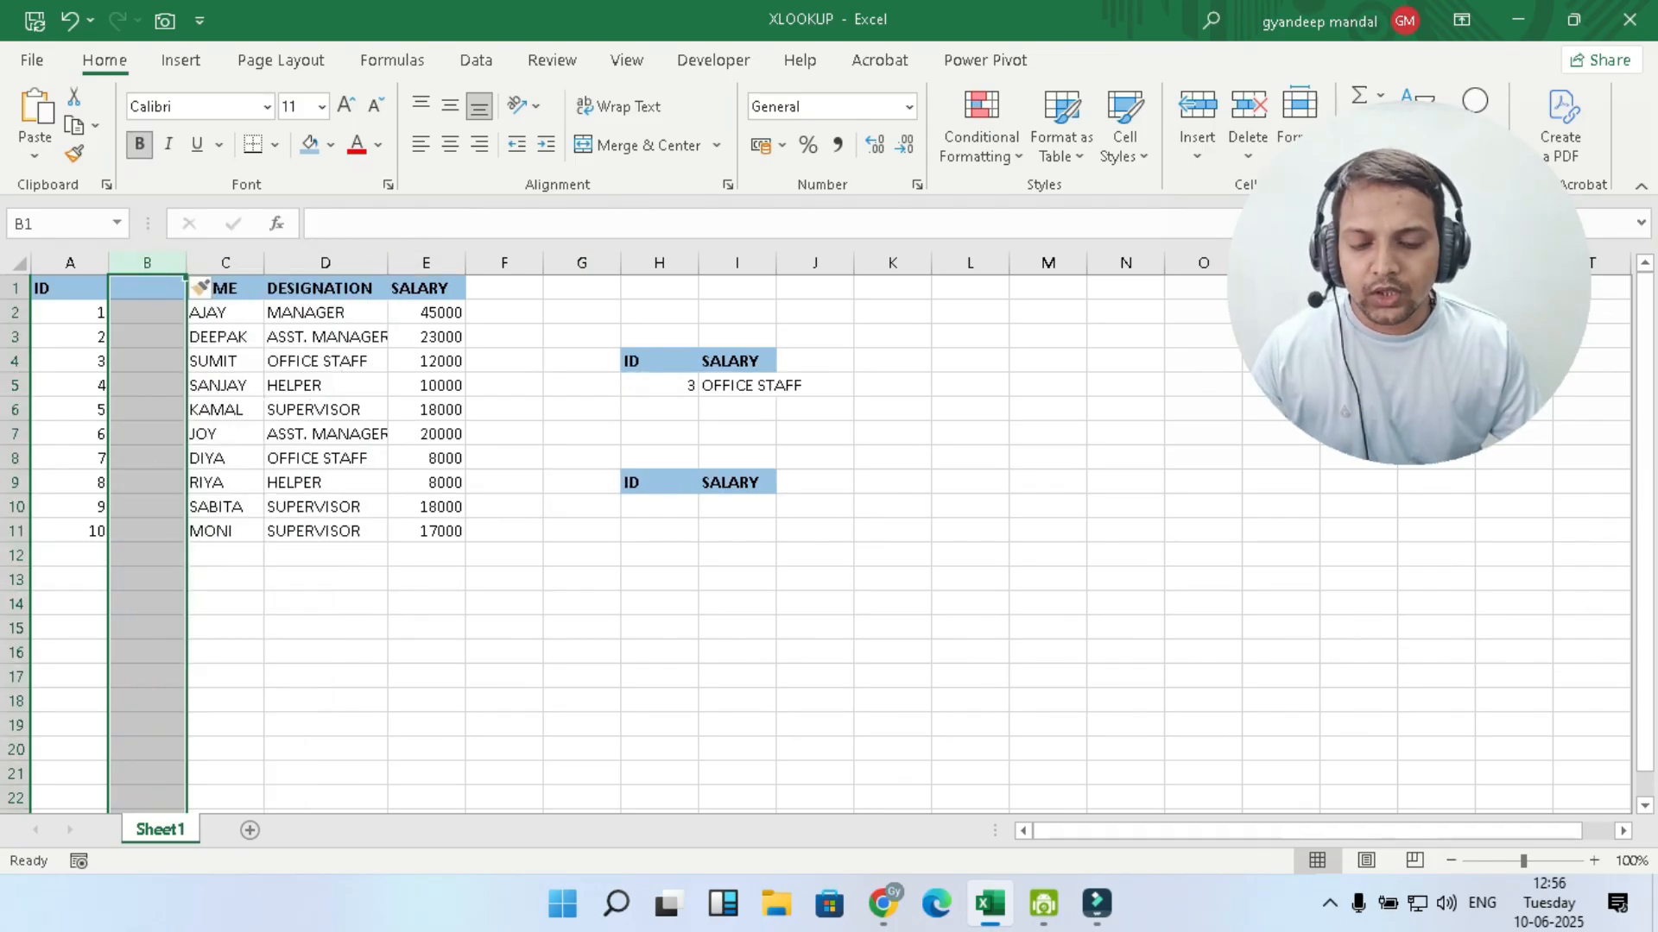
- Widen column I so the lookup result in the upper SALARY cell fits
drag(776, 263, 821, 263)
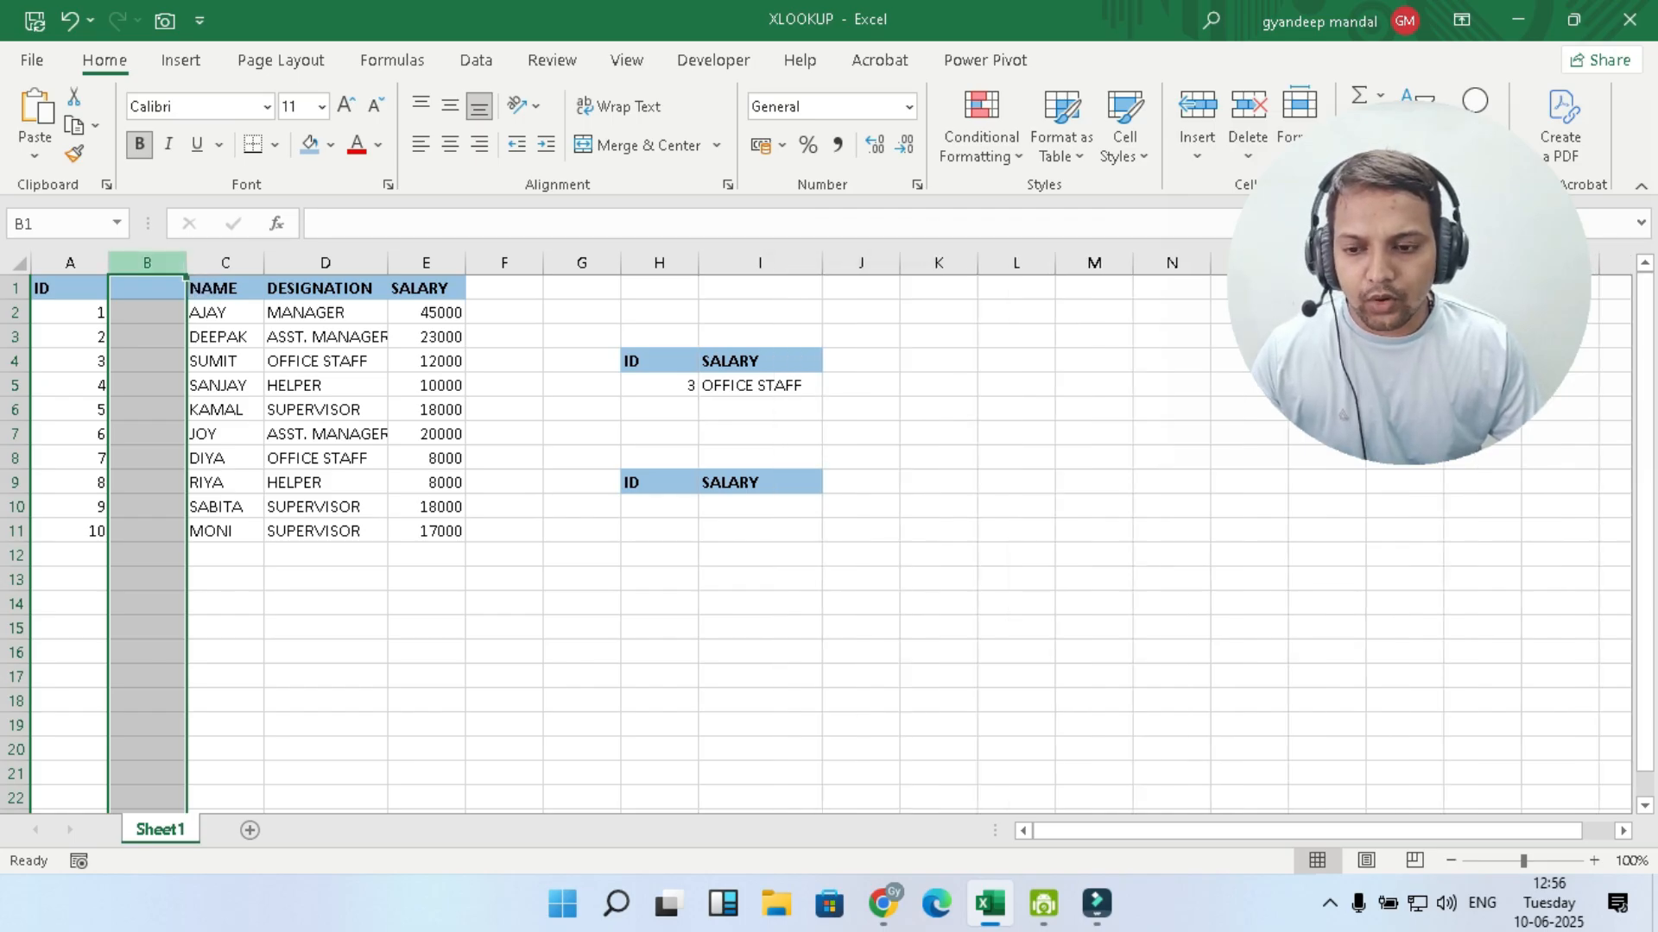
key(ctrl+z)
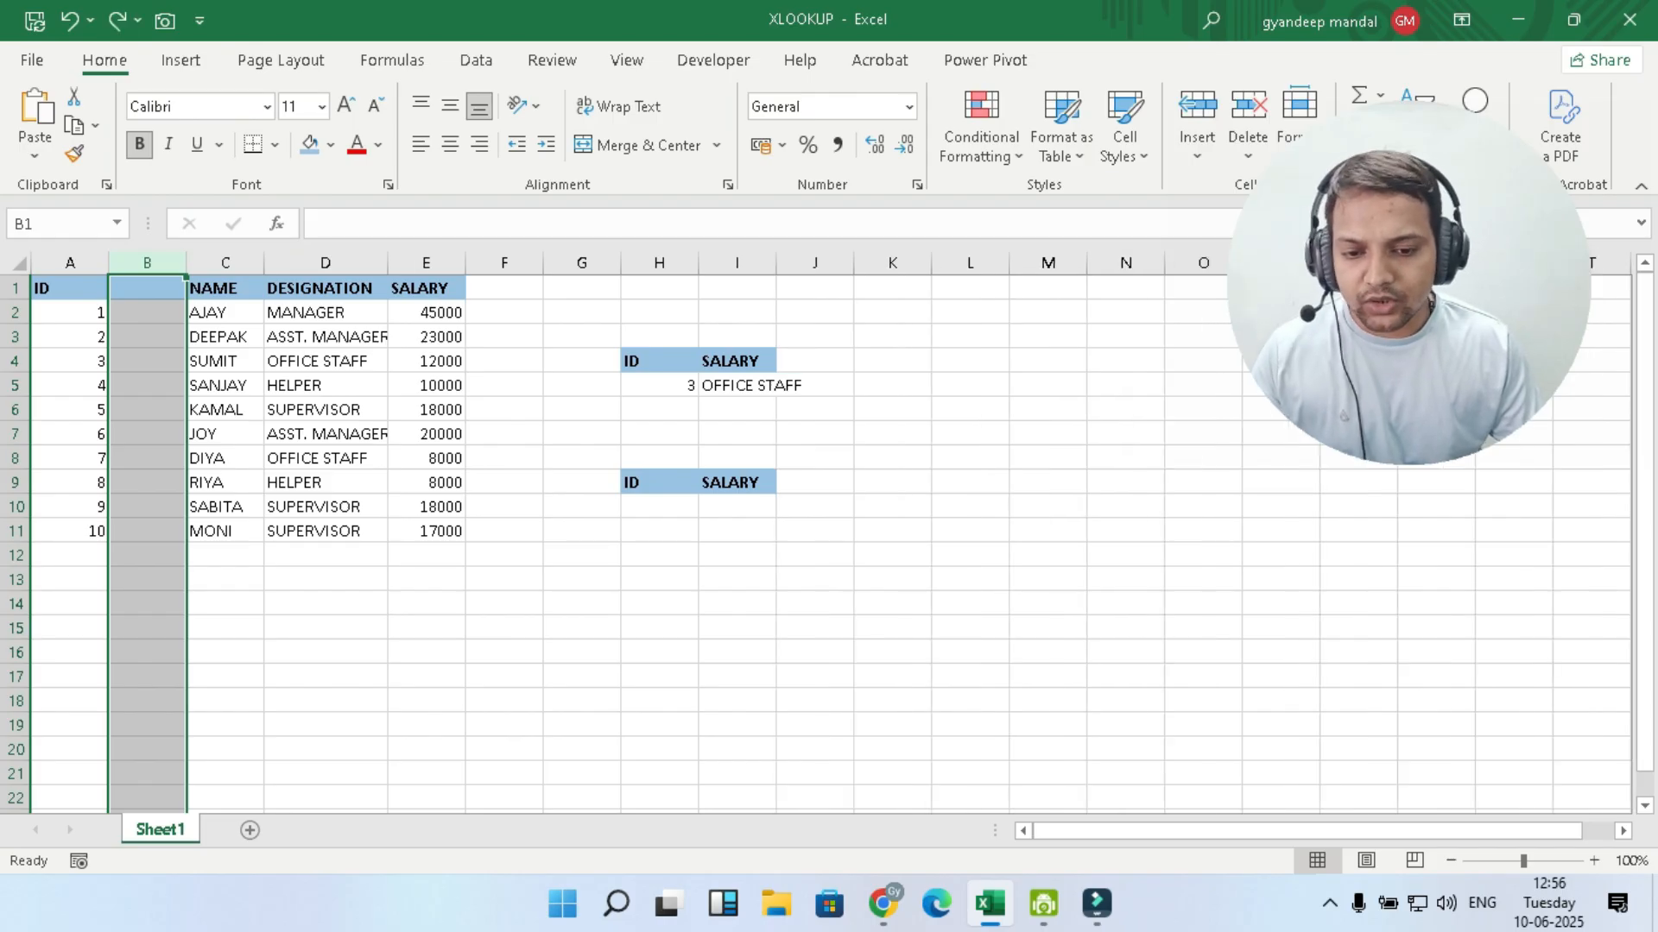
drag(775, 263, 819, 262)
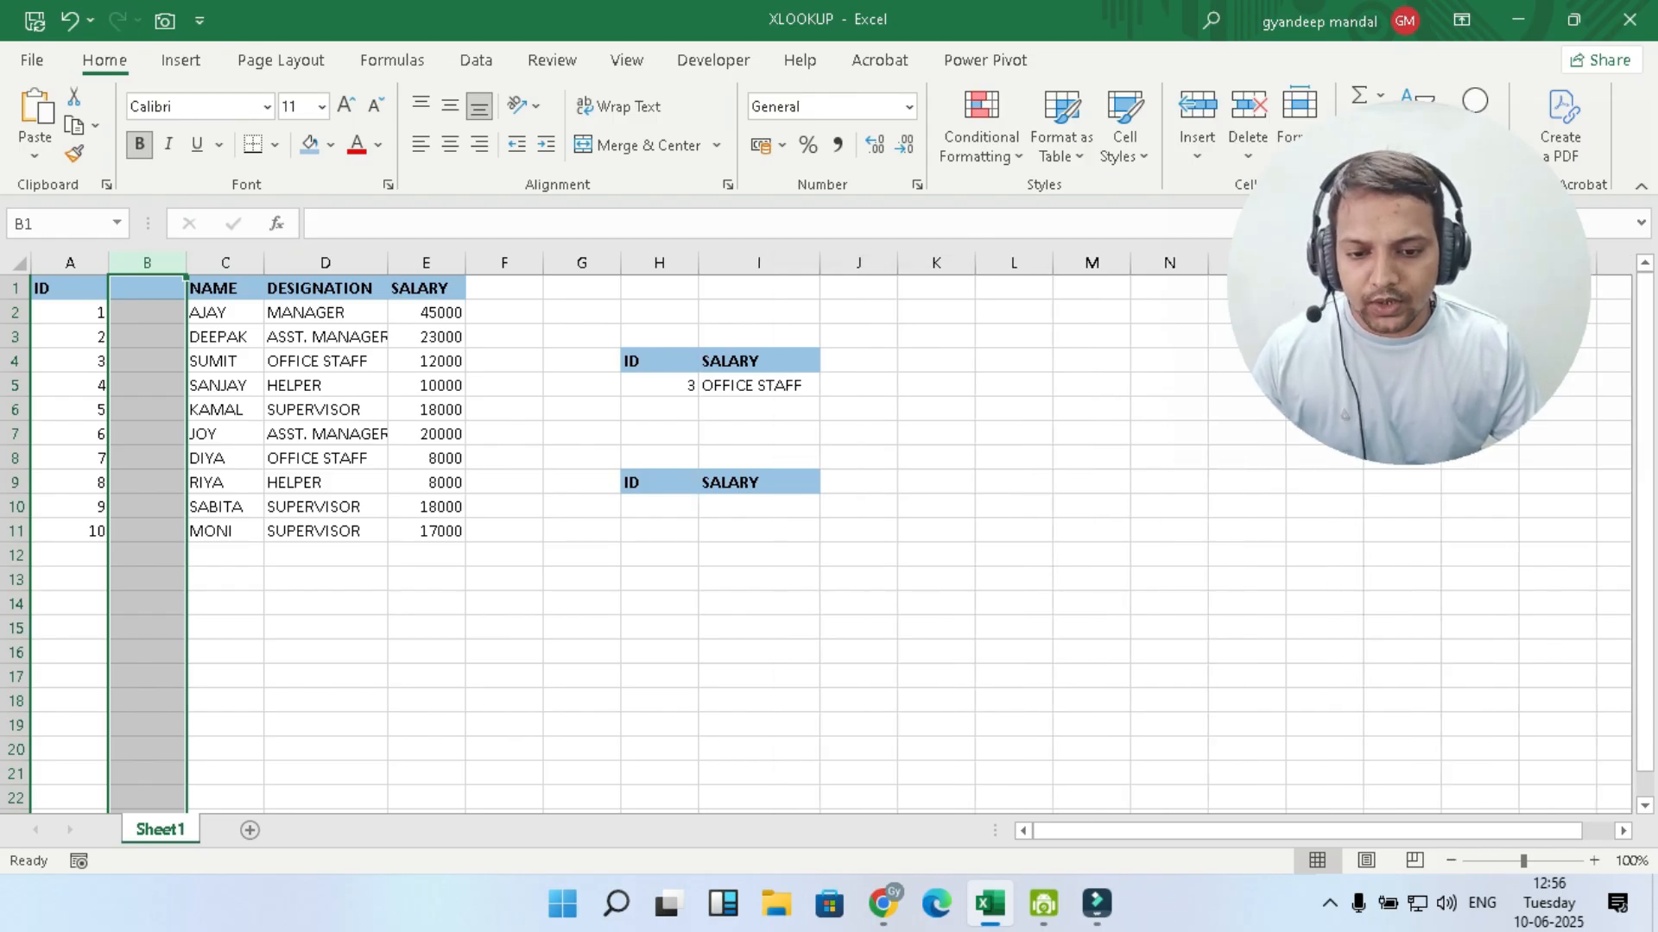
- Set the lookup ID in H5 to 12, an ID missing from the employee table
click(660, 386)
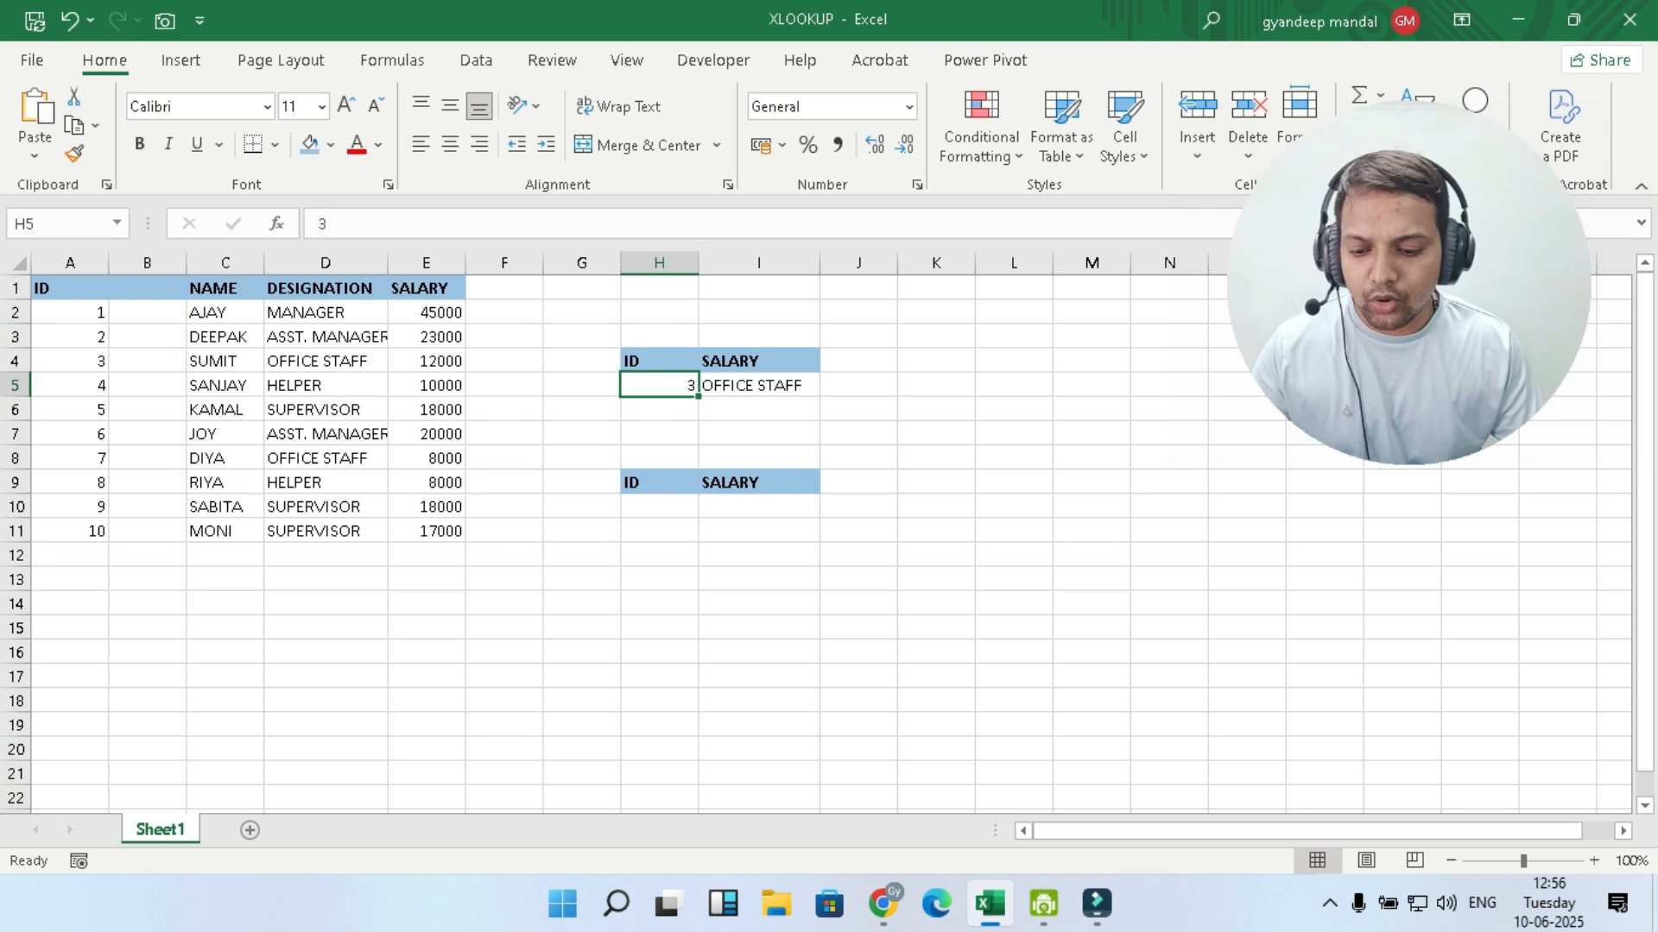
key(F2)
text(12)
click(1014, 434)
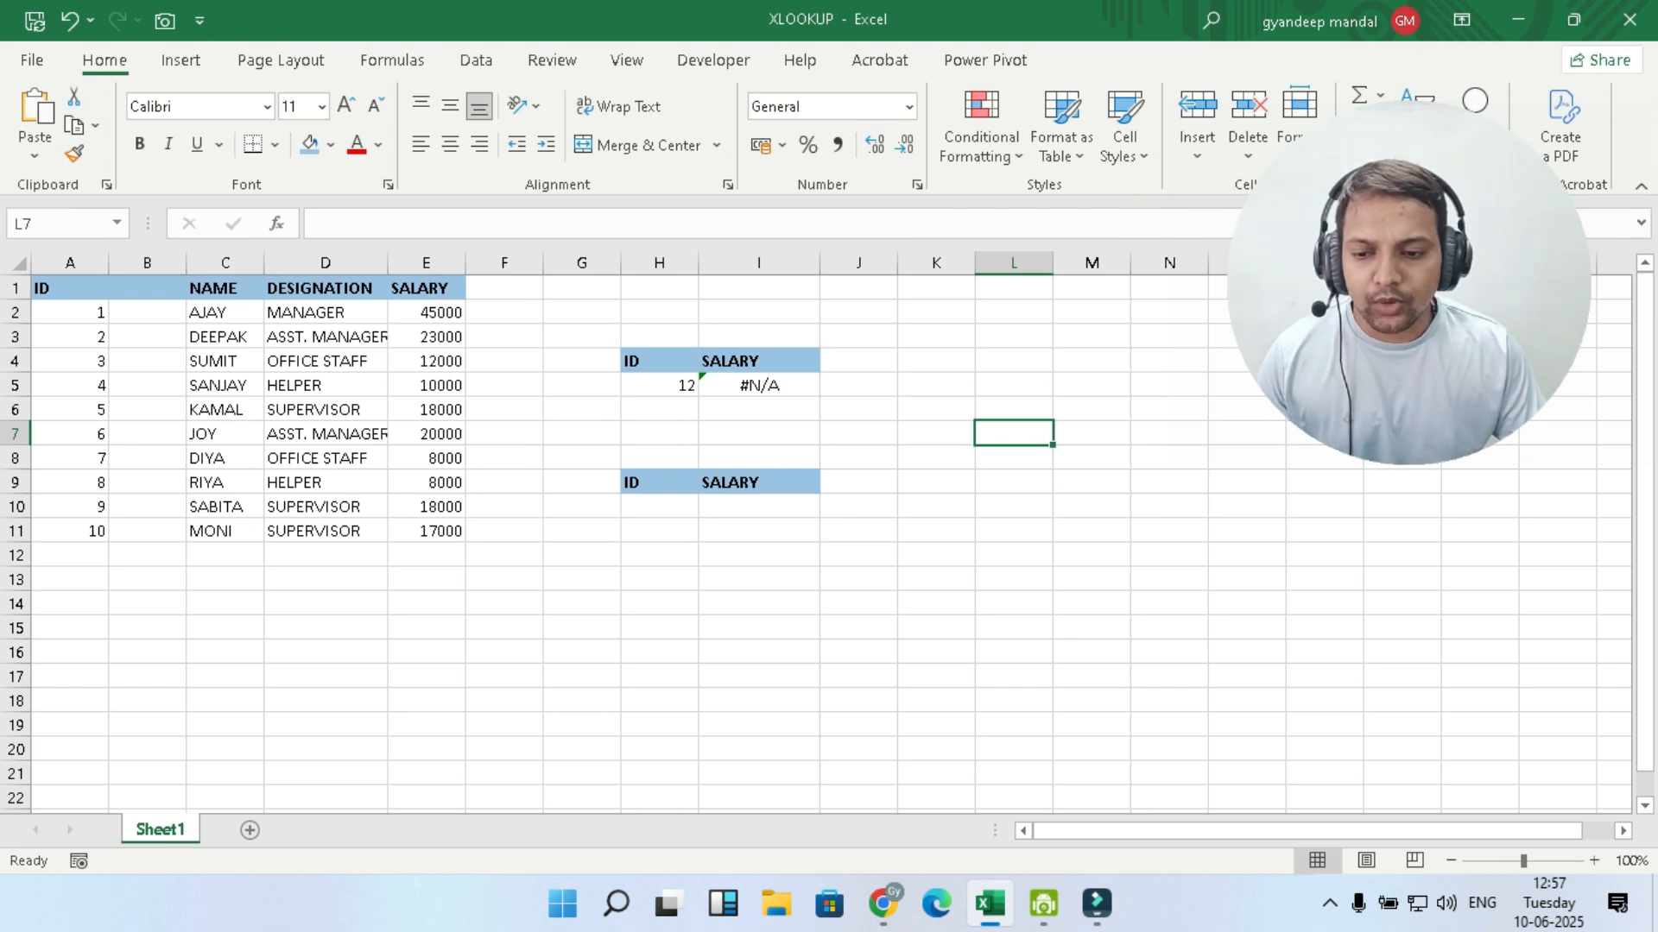
click(659, 386)
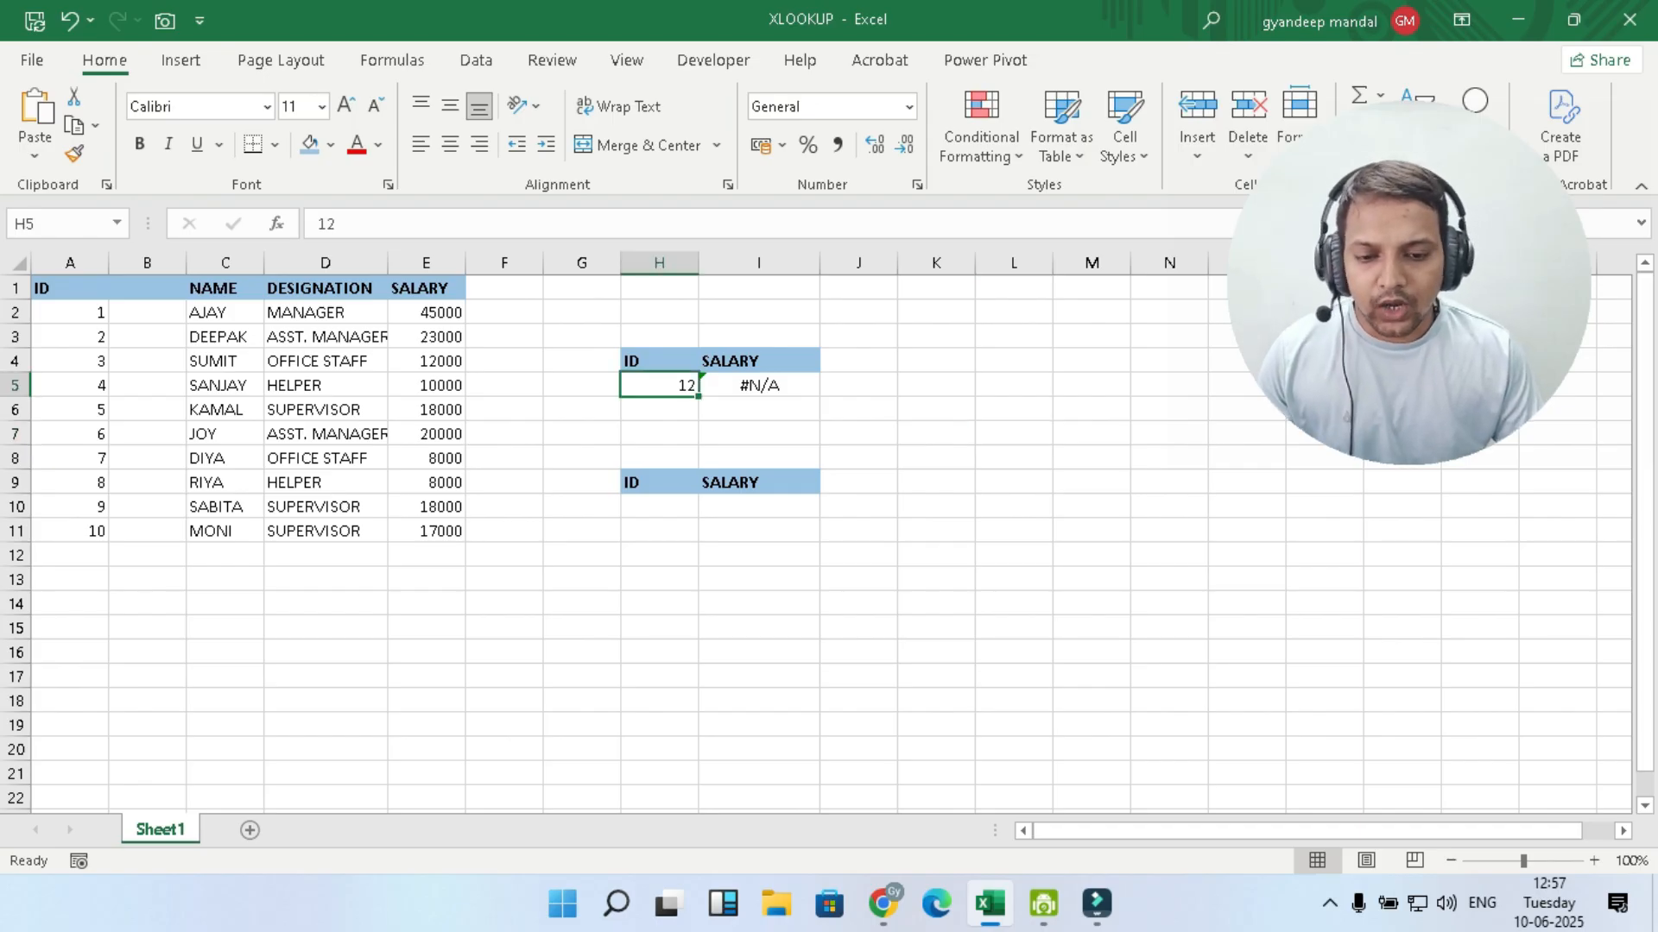
click(936, 409)
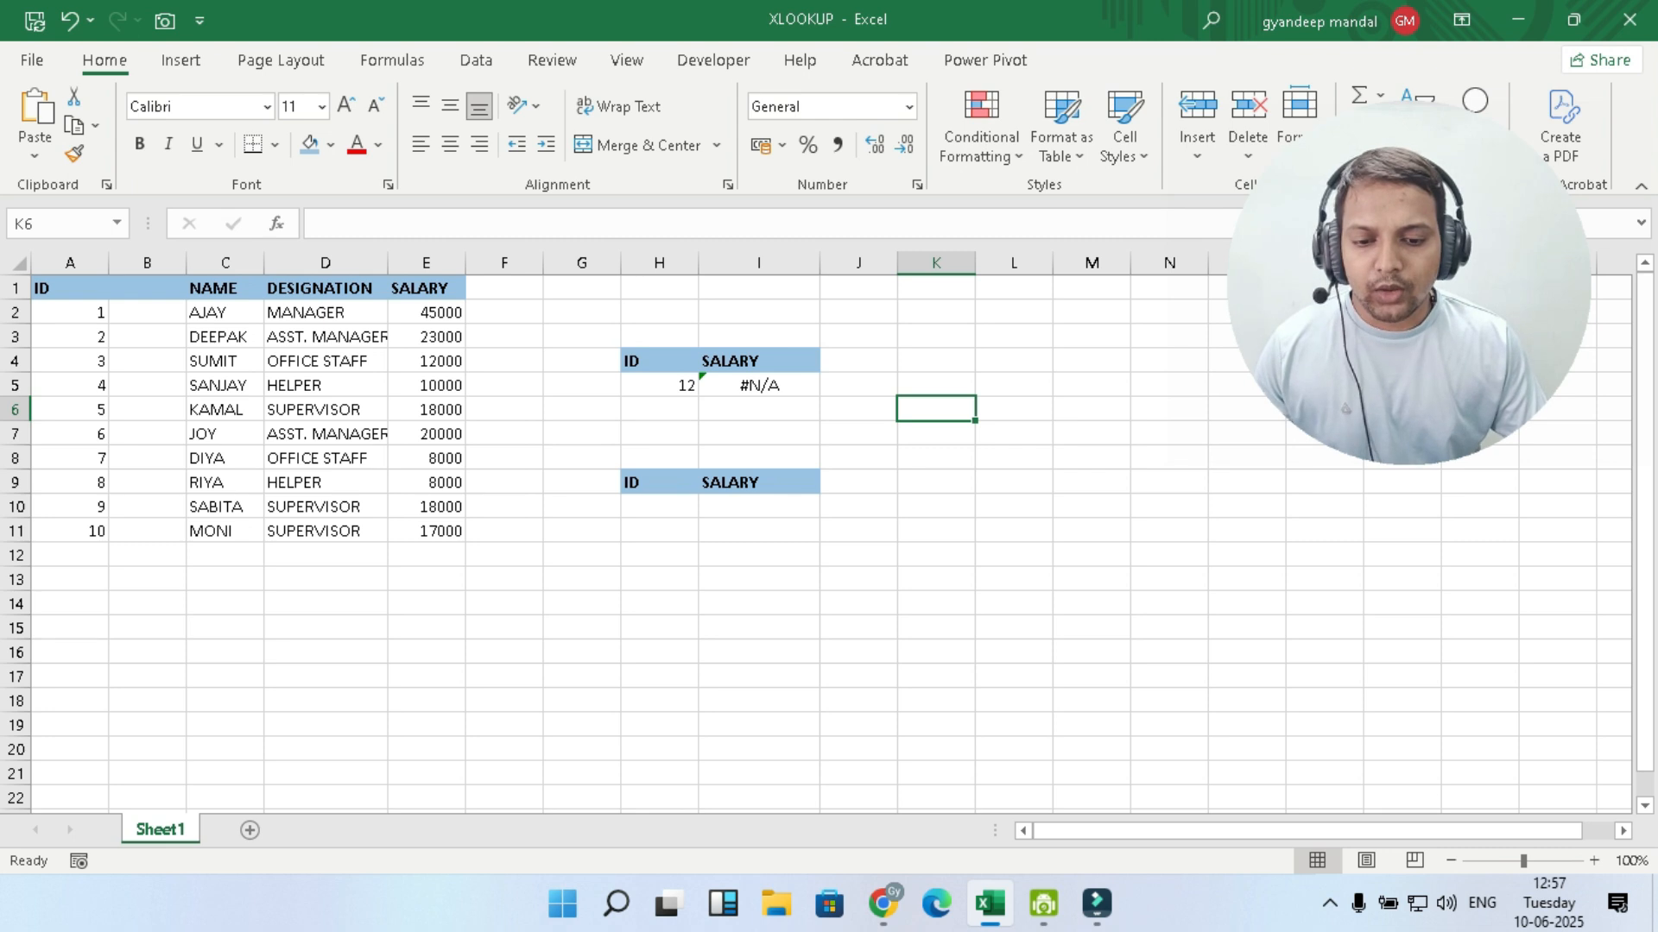
- Enter 4 as the ID in both H10 and H5 of the two lookup tables
click(658, 507)
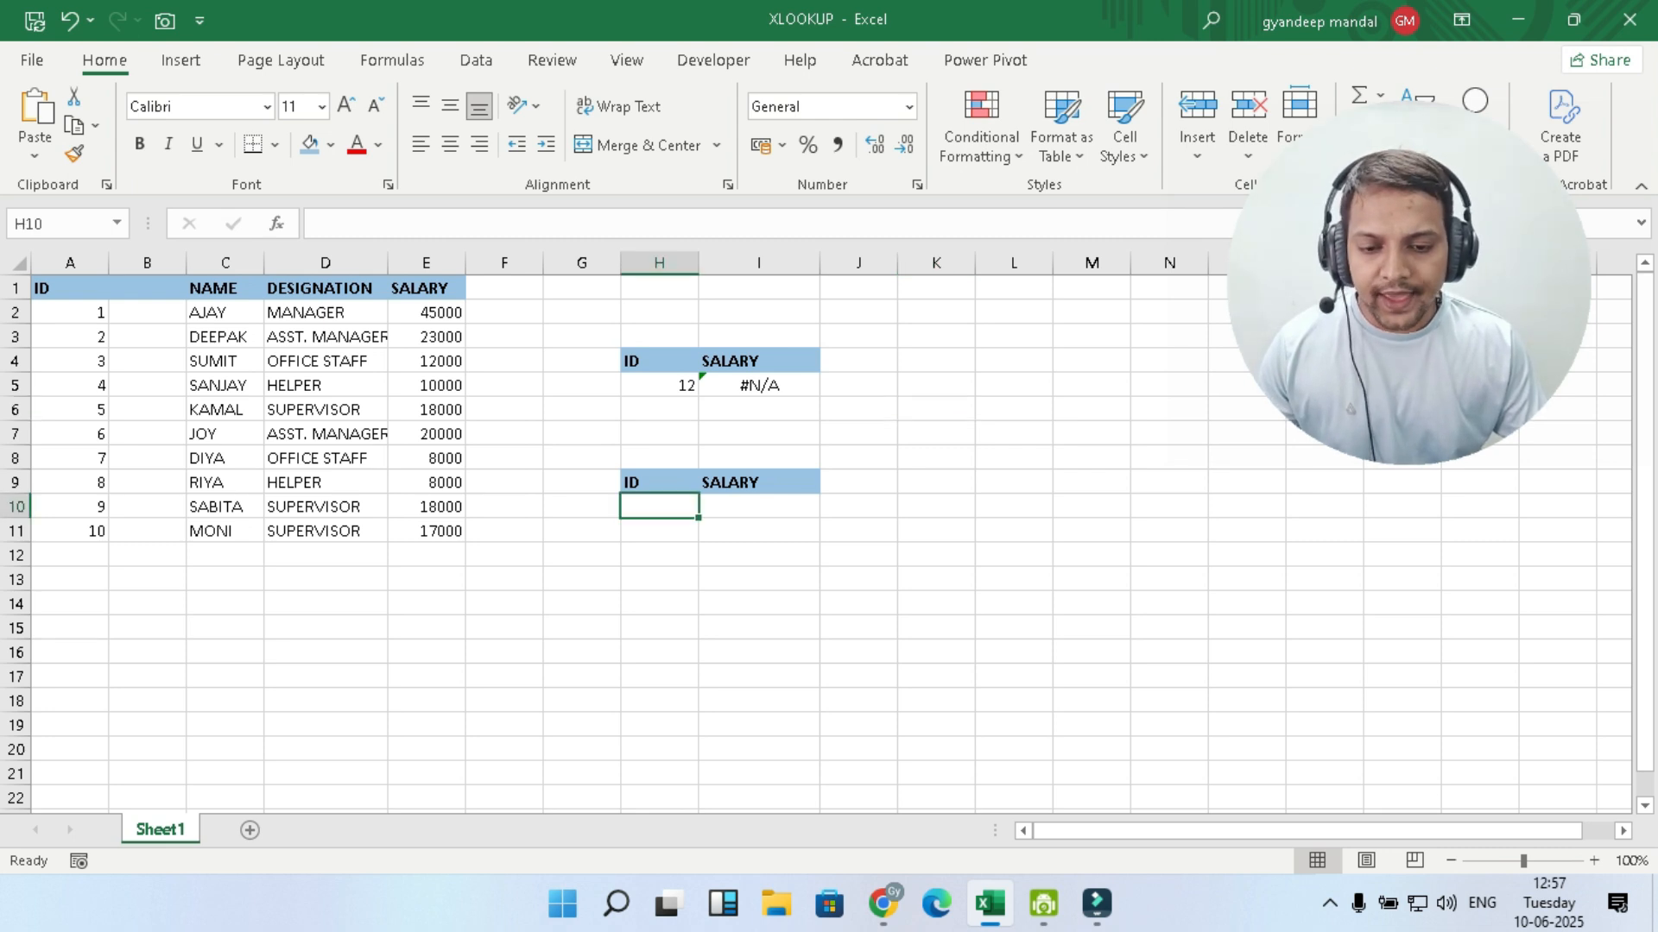
text(4)
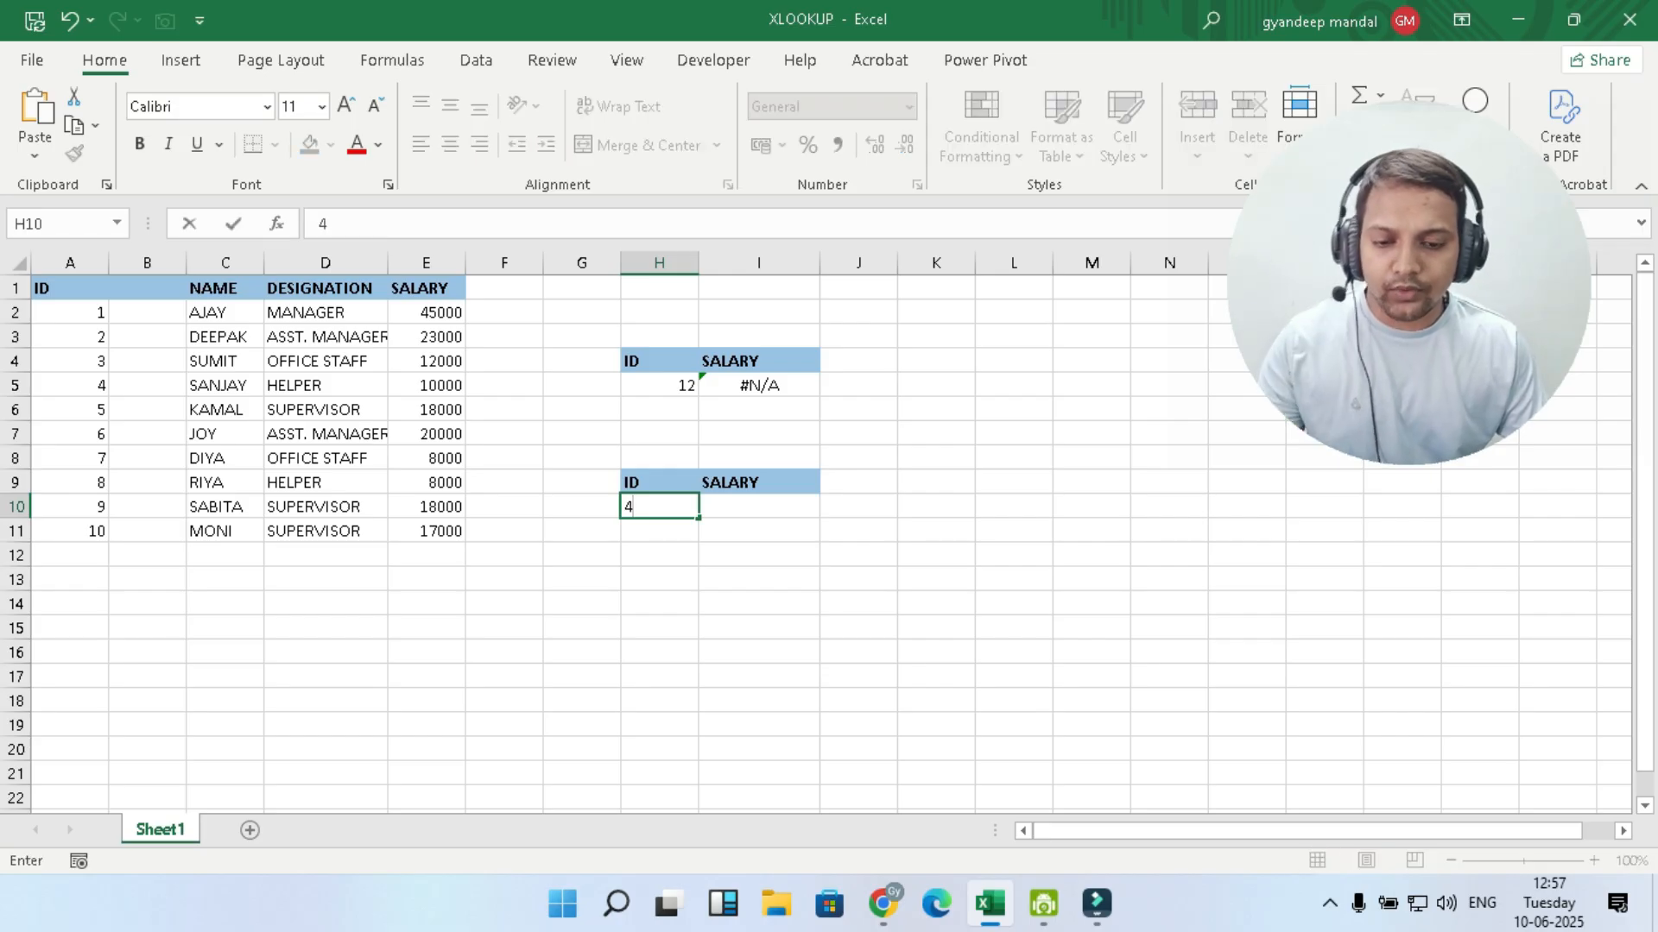
click(658, 386)
text(4)
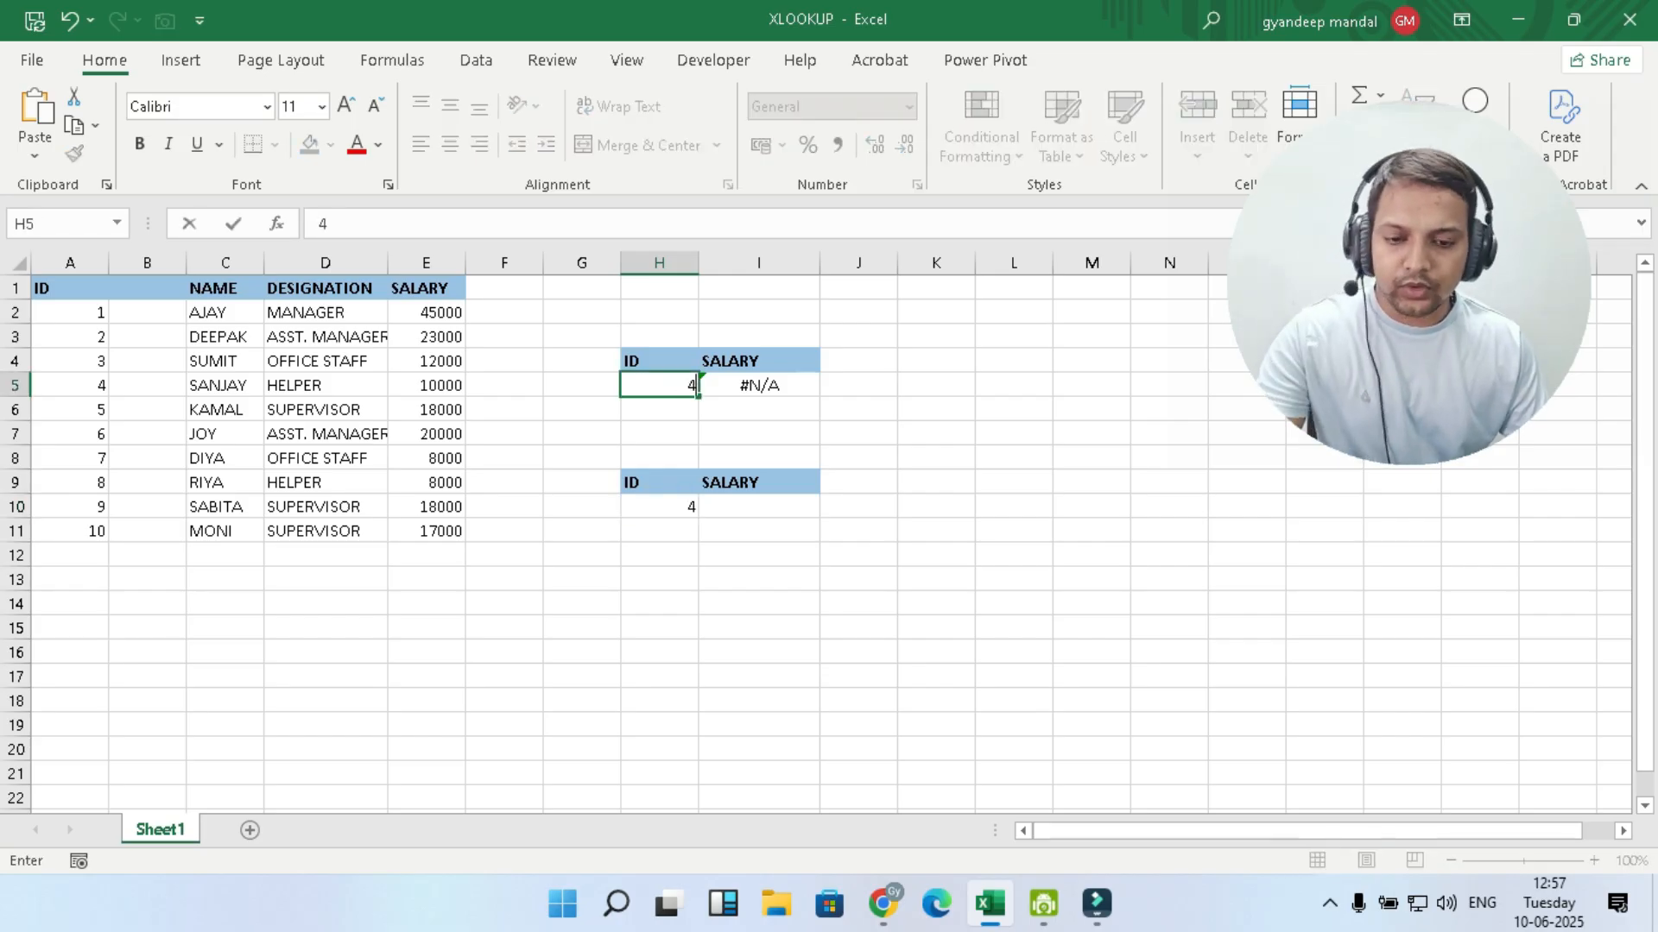
click(1169, 482)
- Clear the ID from H10 in the lower lookup table
click(658, 507)
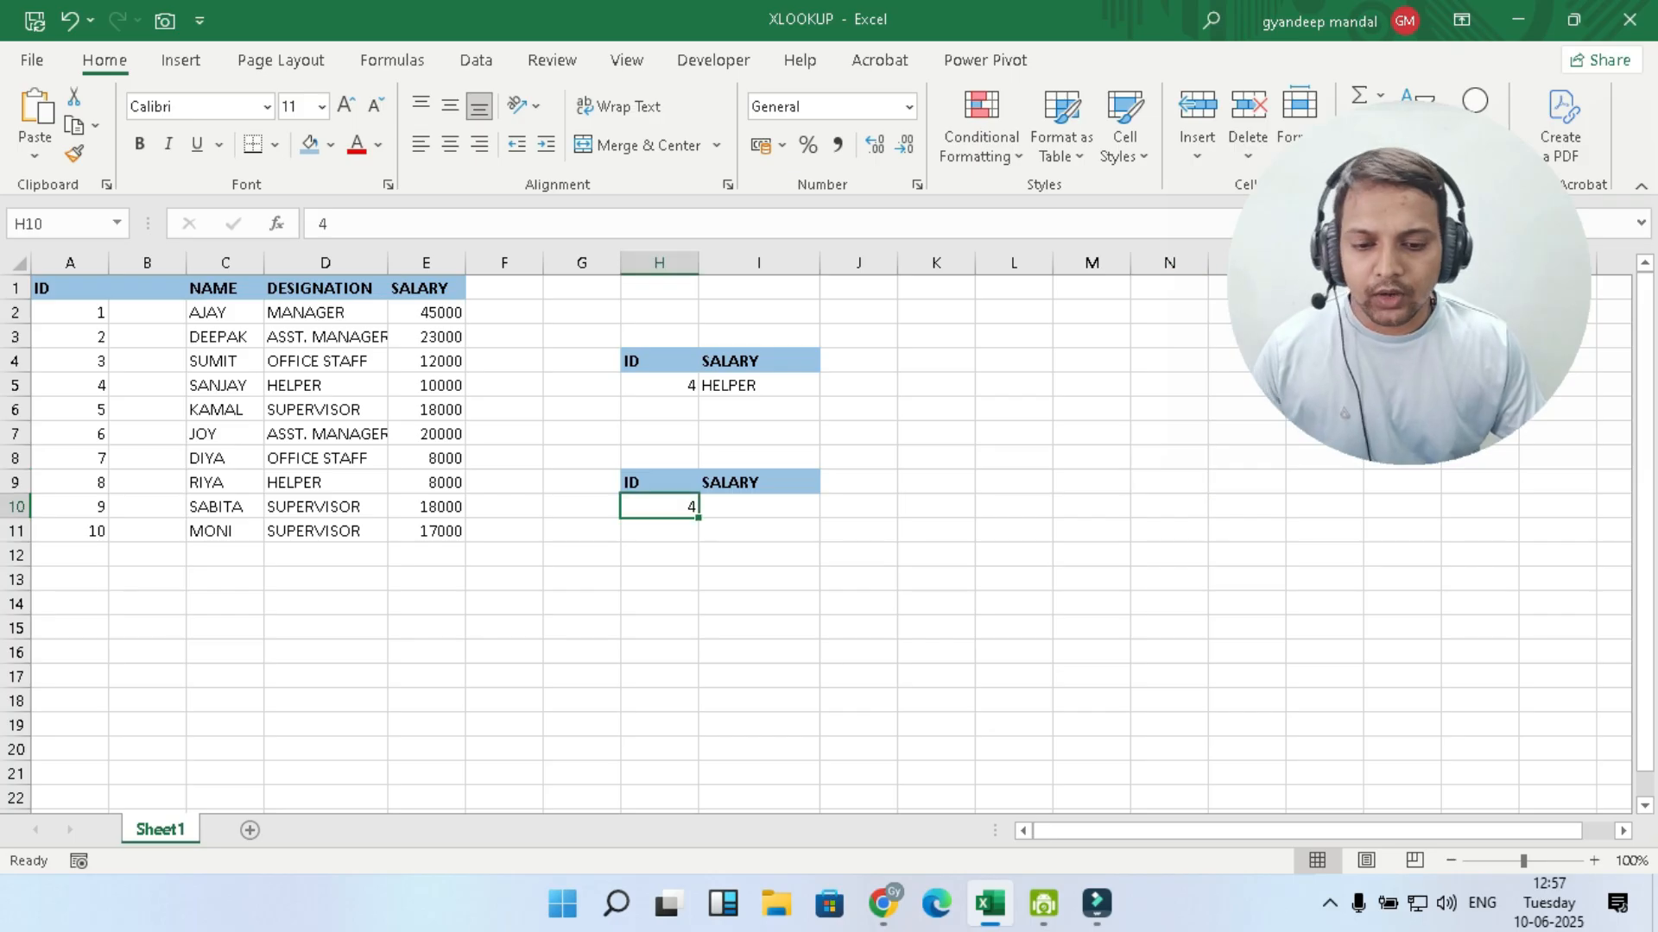
key(BackSpace)
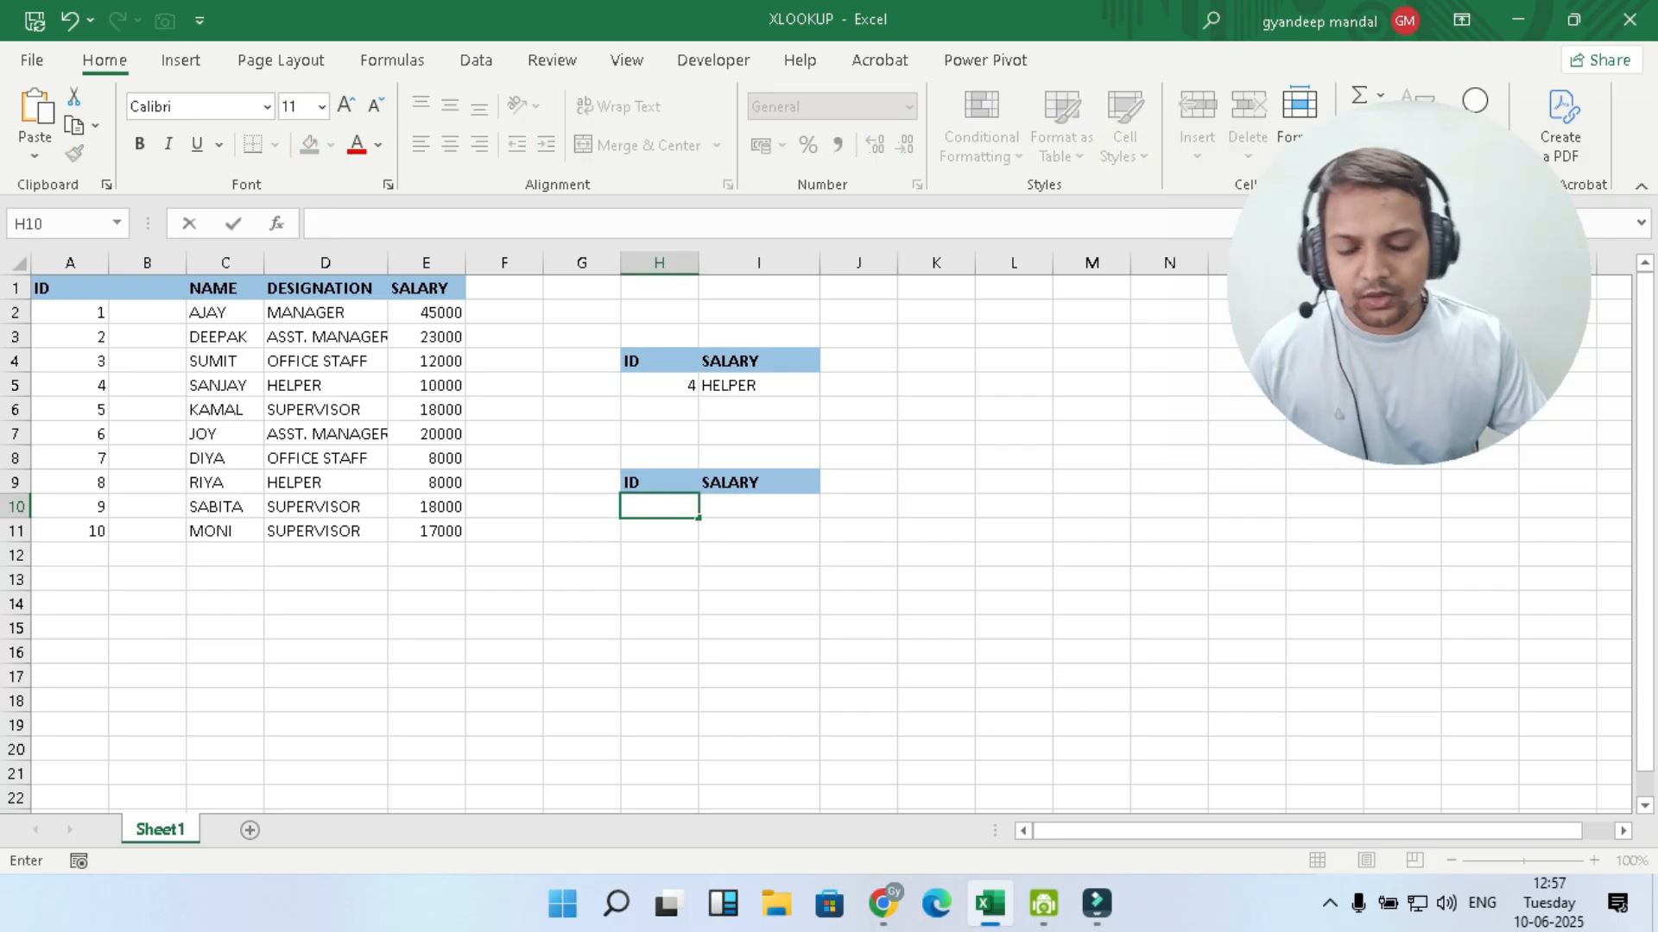
click(659, 653)
- Start an XLOOKUP formula in I10 with lookup value H10, lookup array A1:A11 and return array E1:E11
click(759, 506)
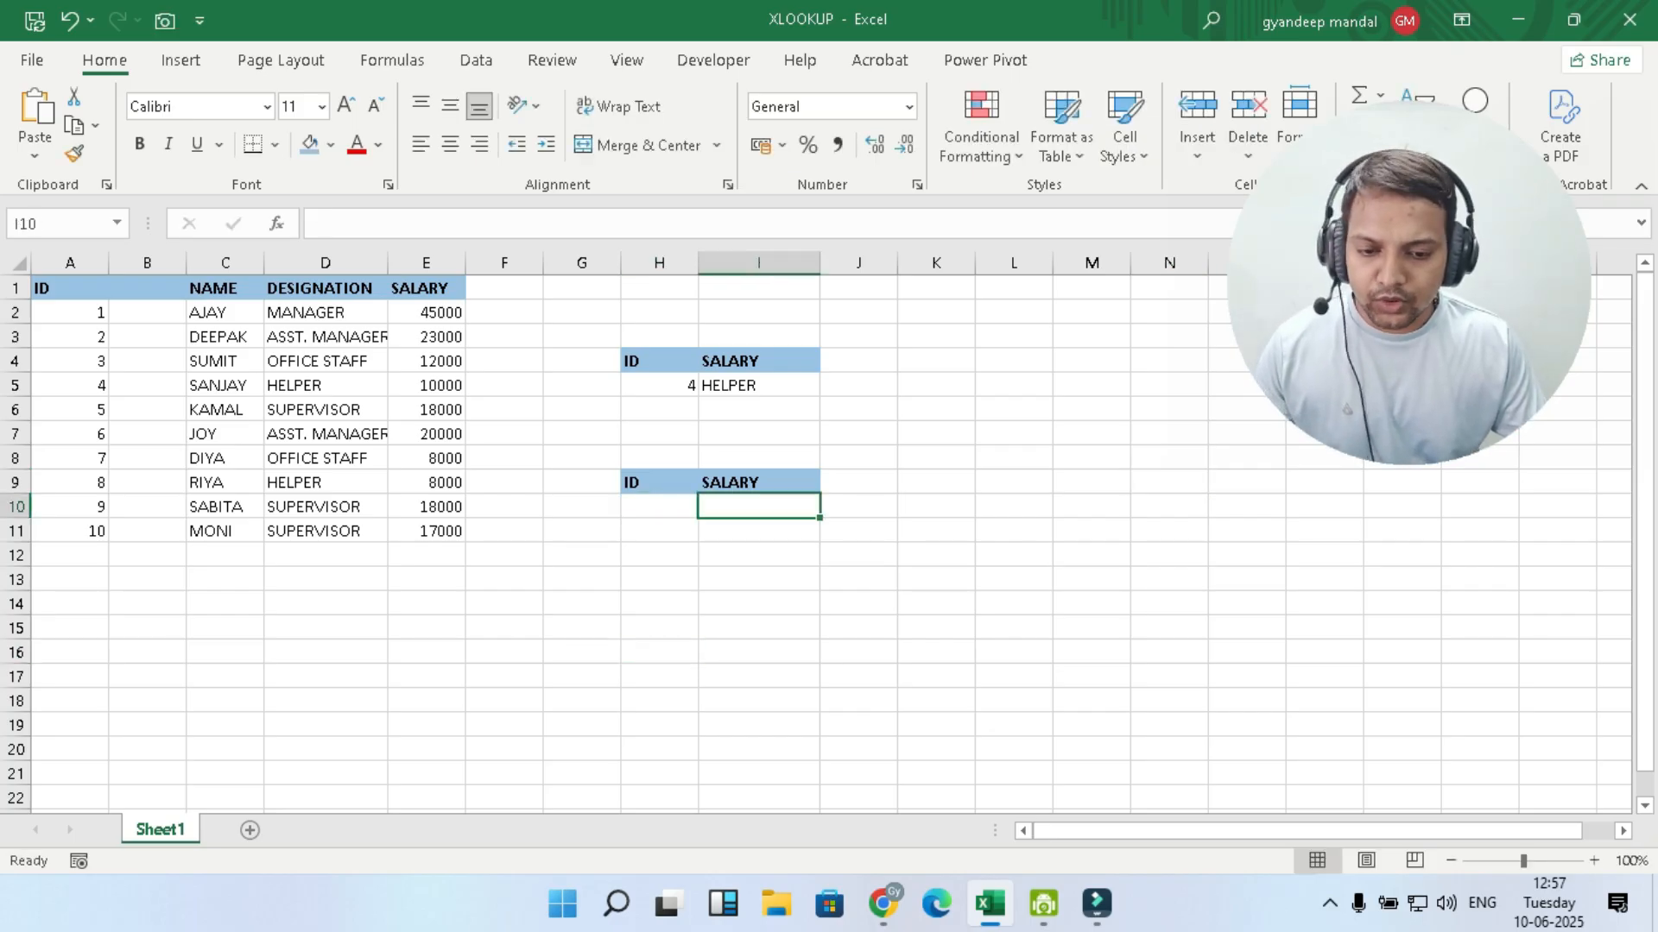
text(=)
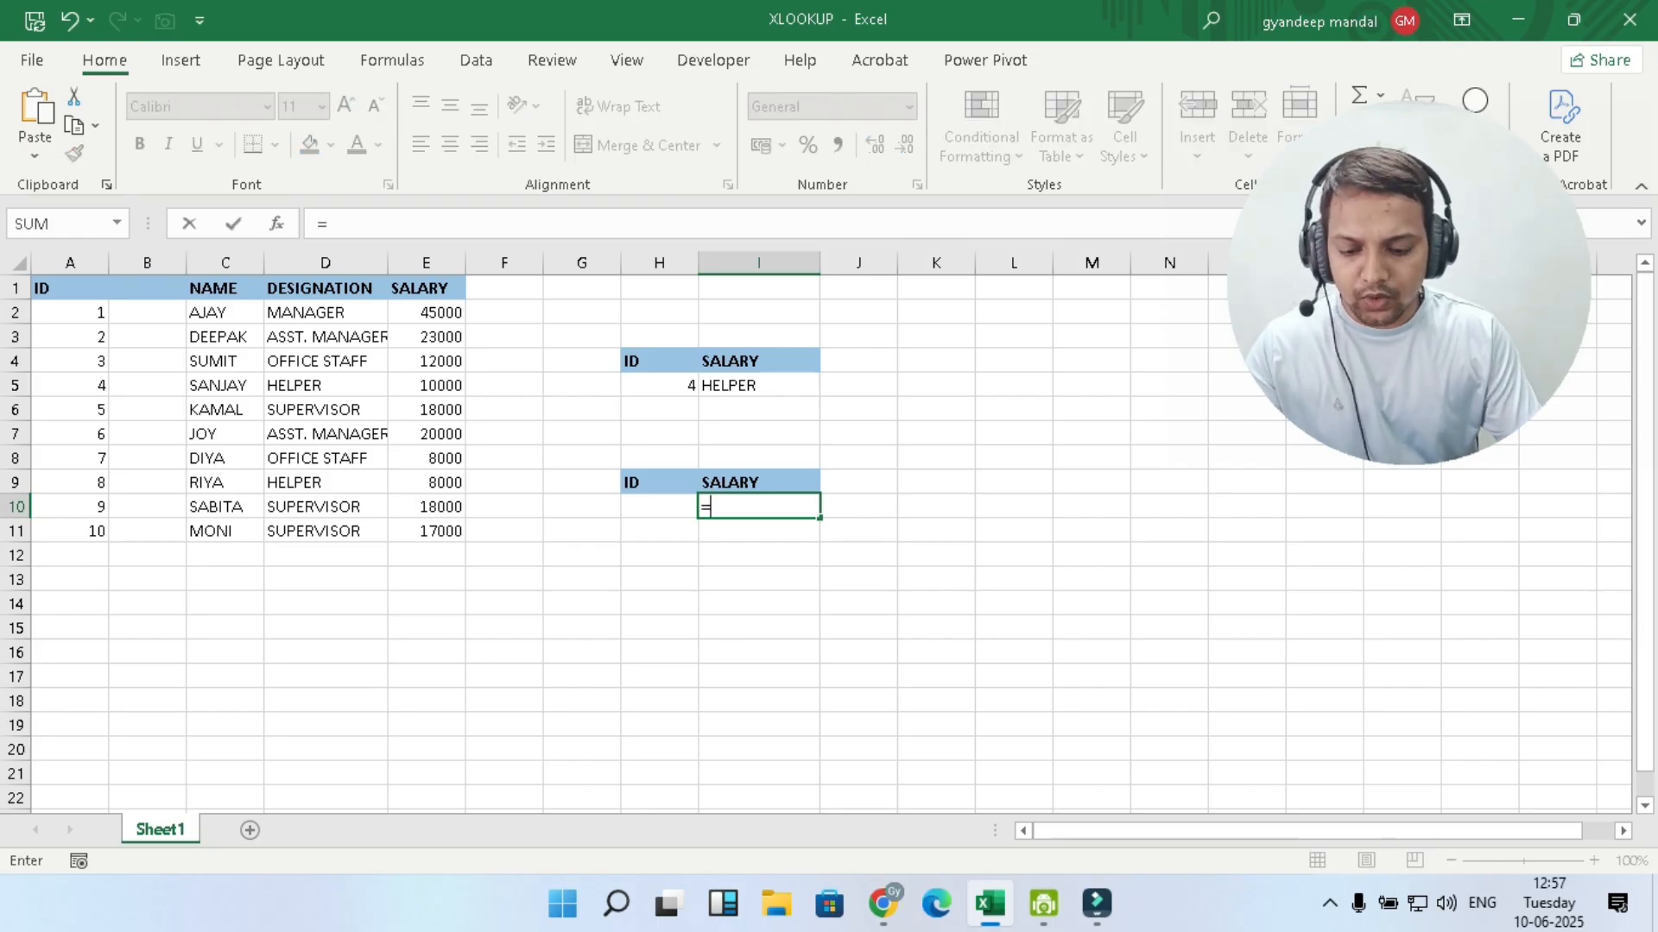
text(XLOO)
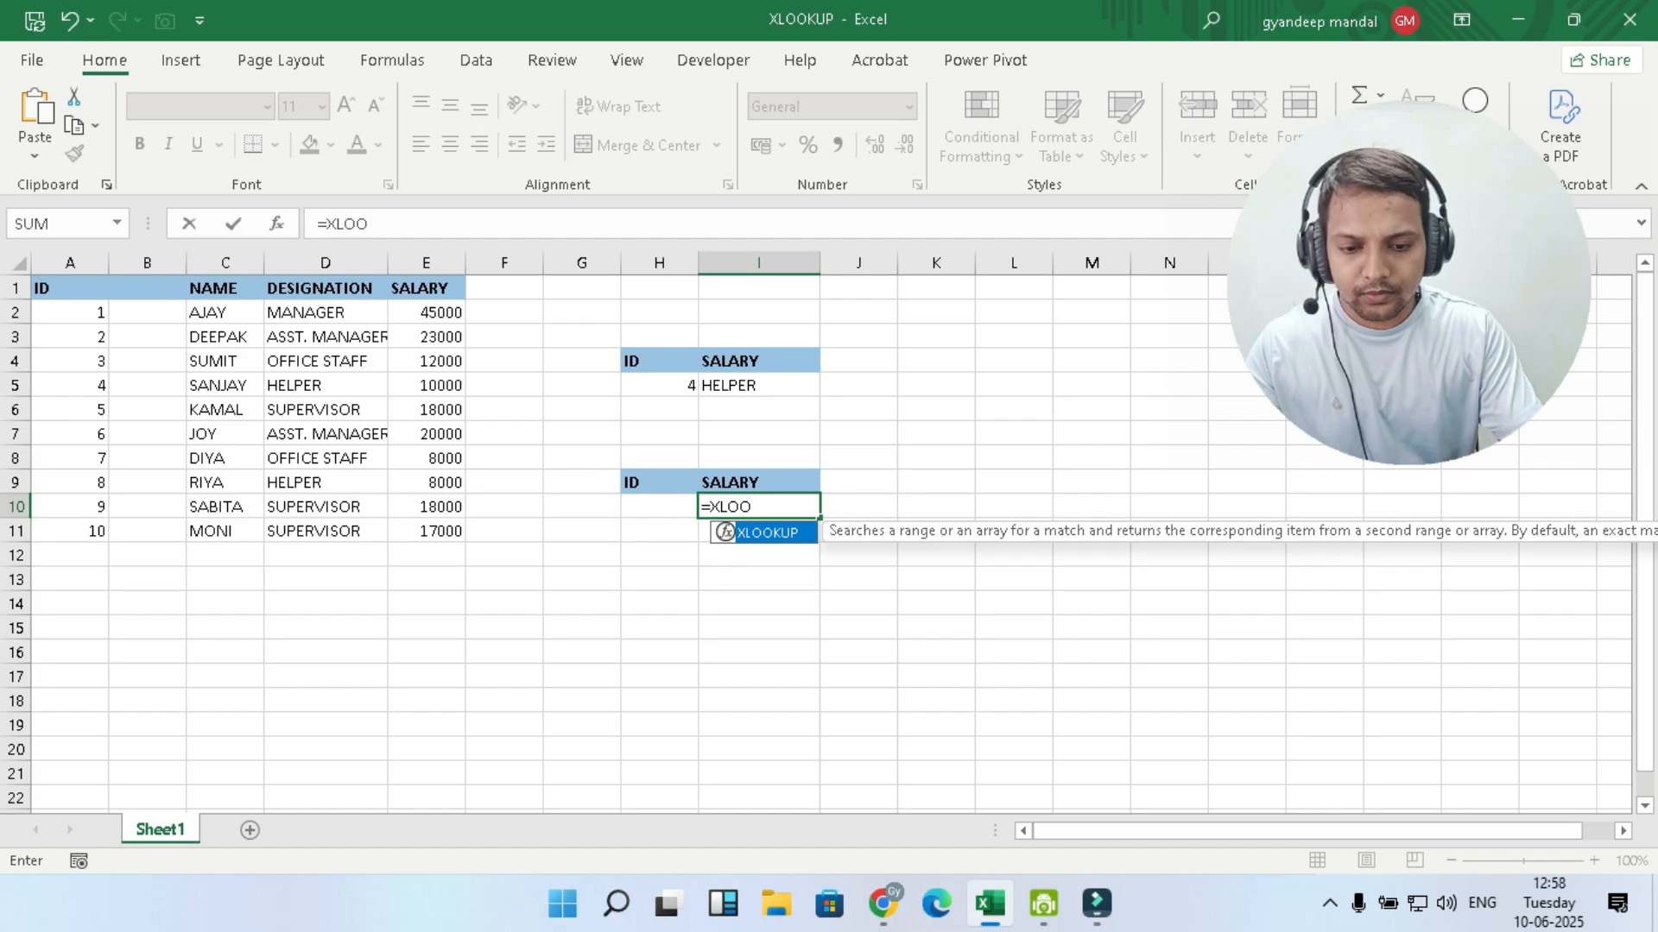
text(KUP()
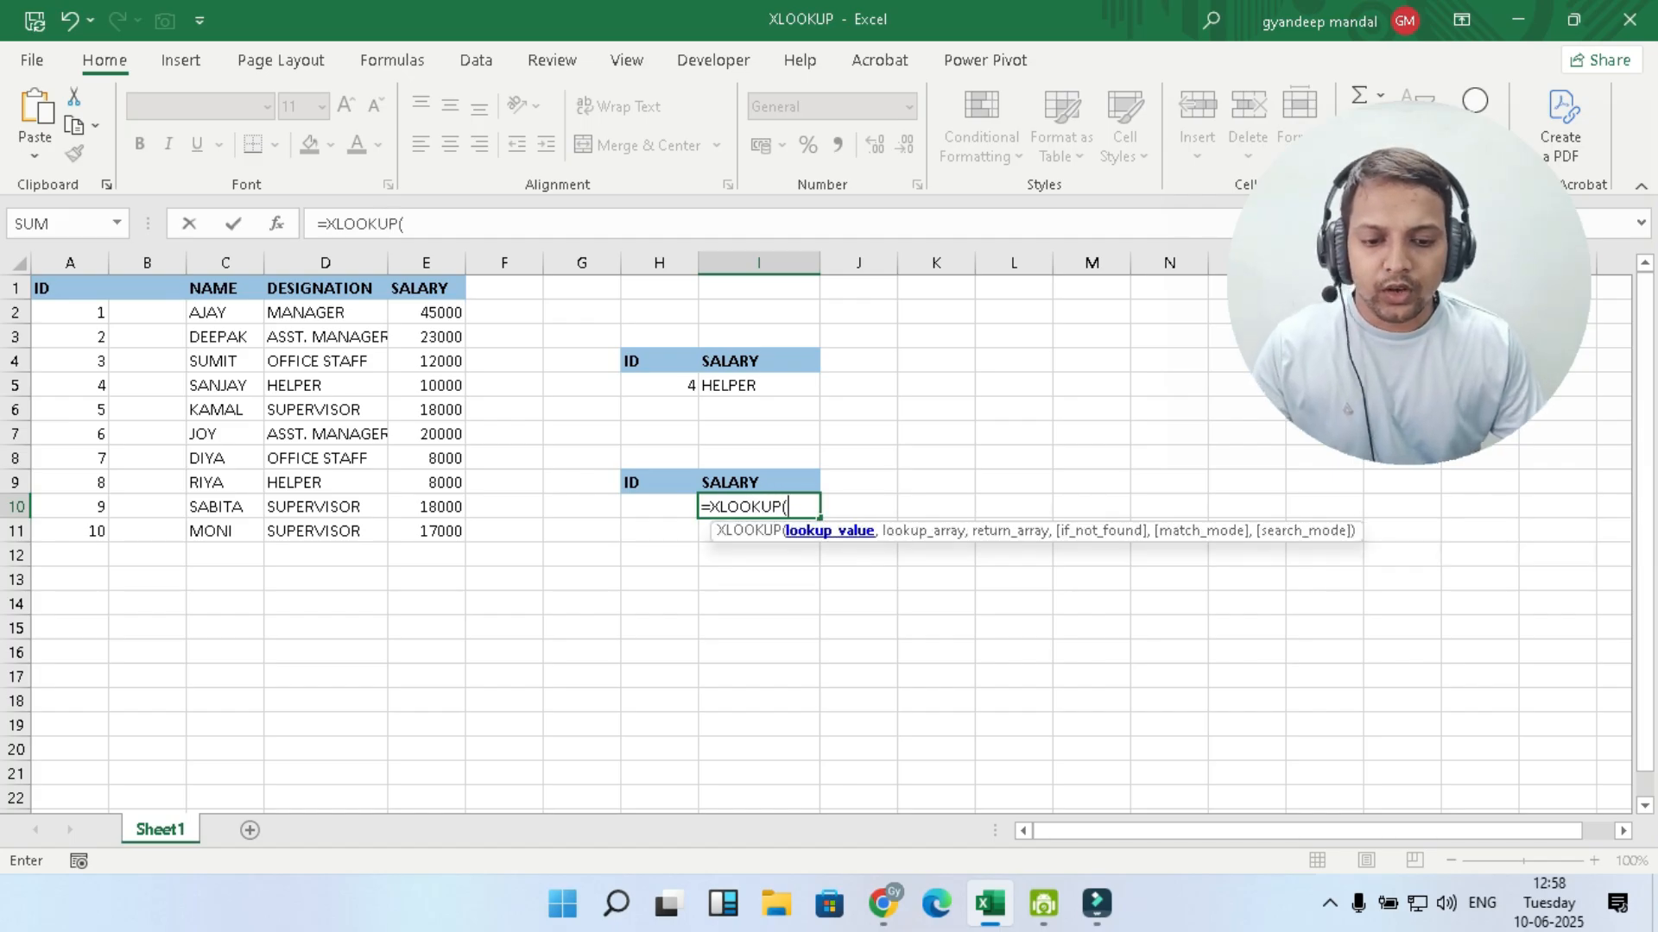
key(Left)
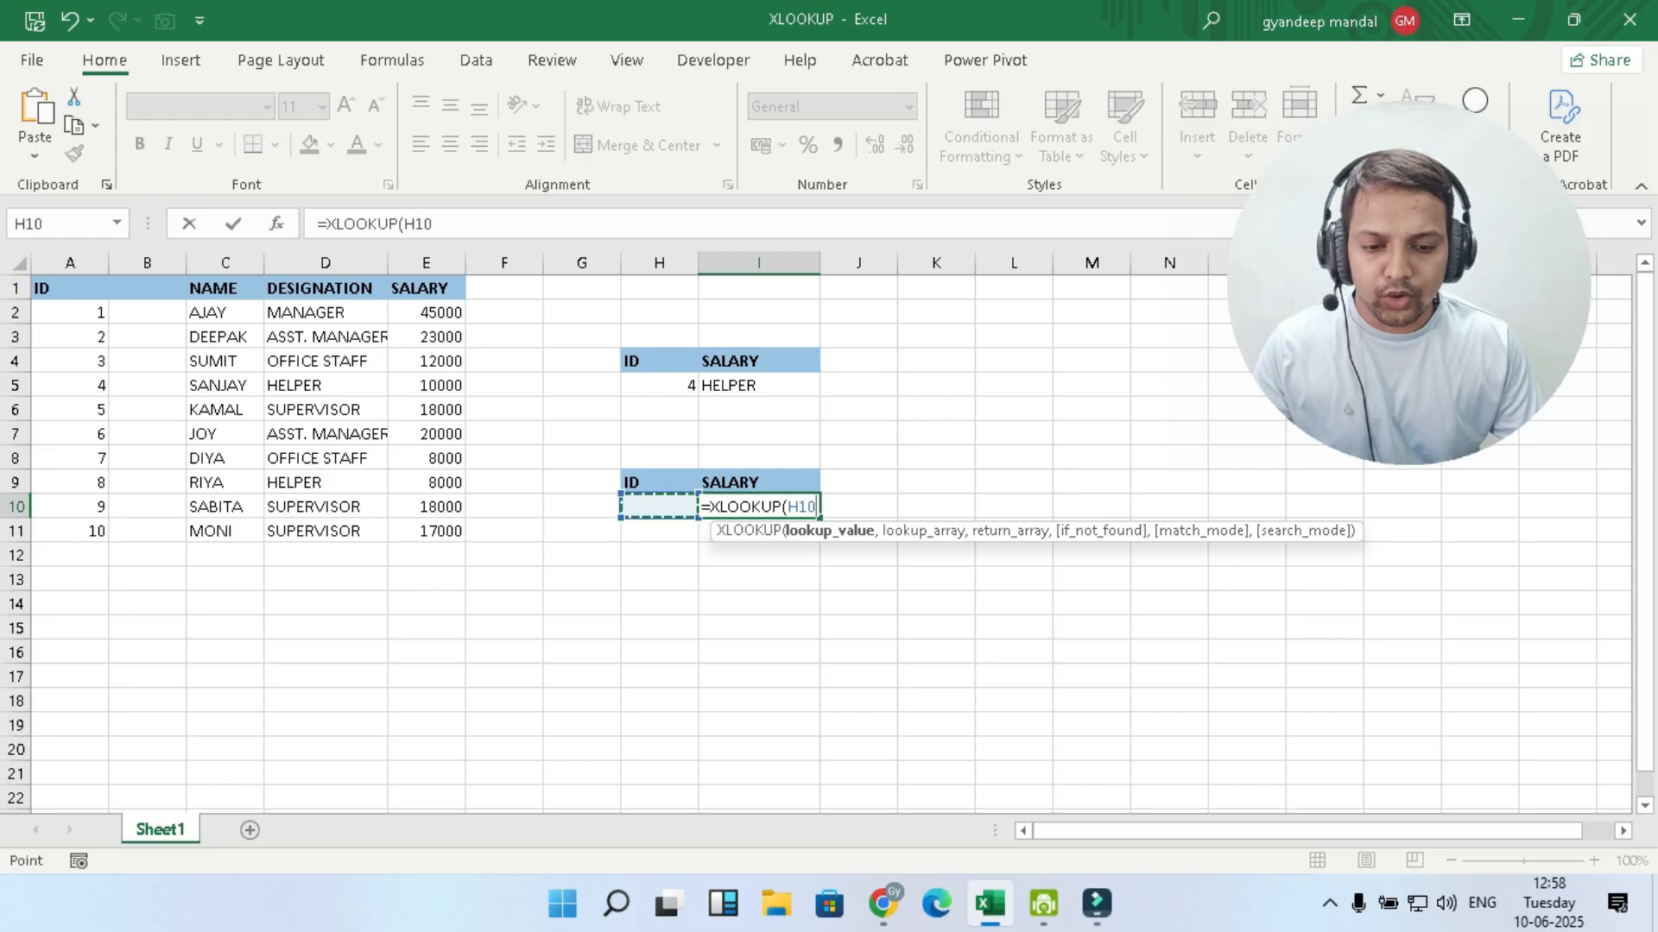
text(,)
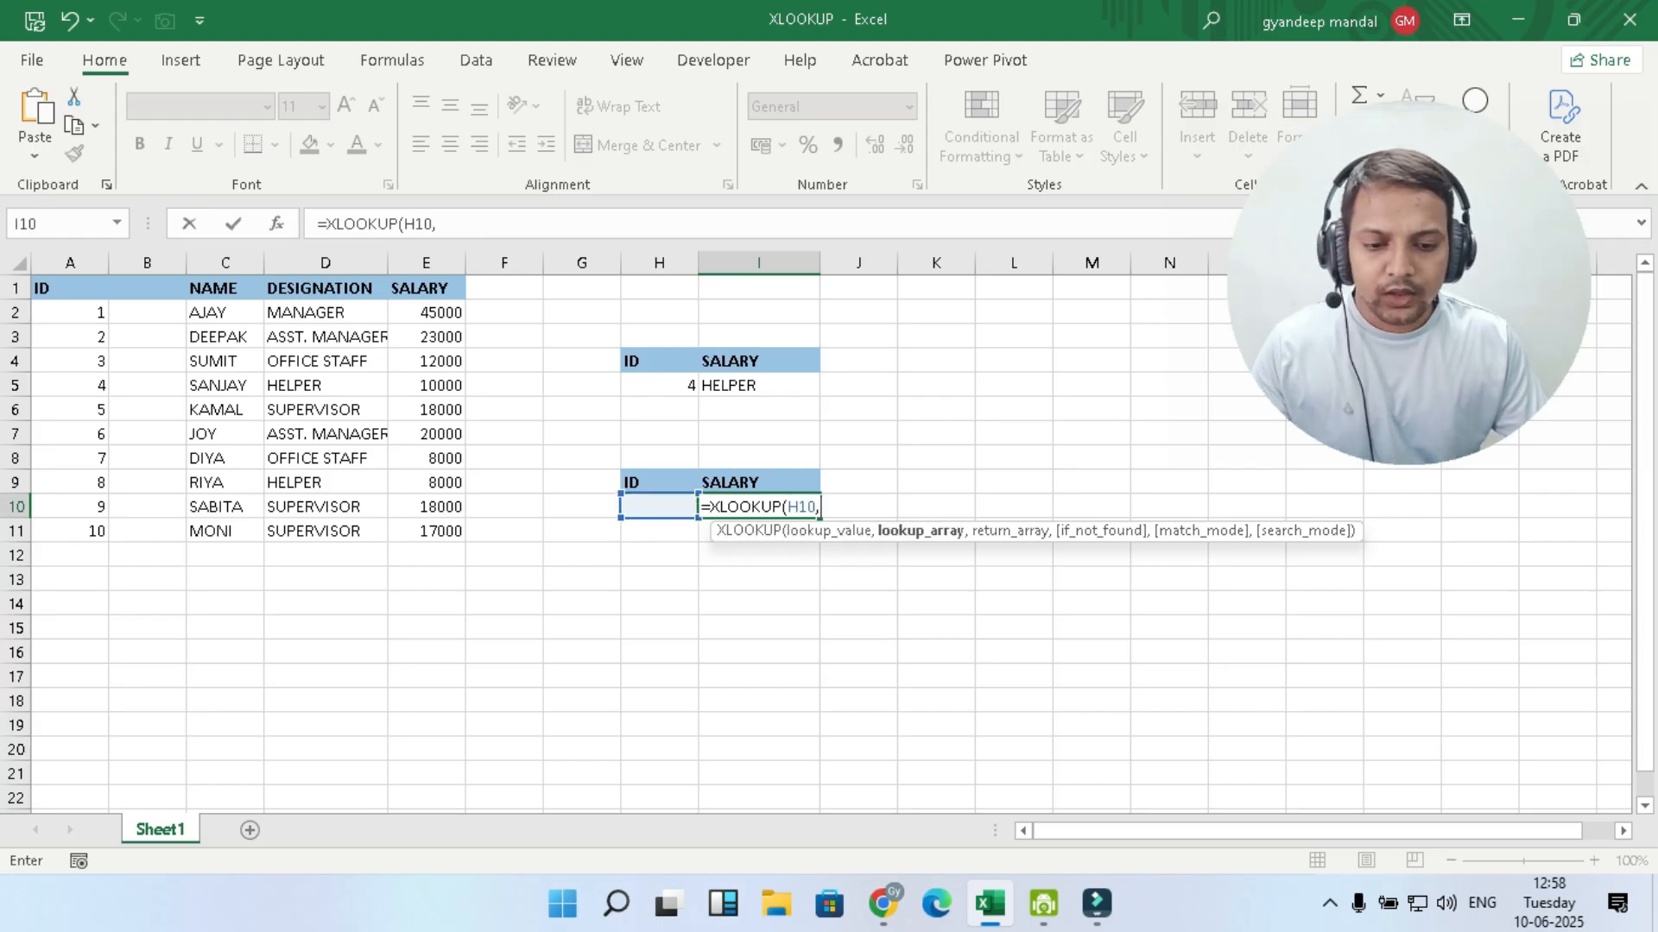
drag(69, 287, 91, 533)
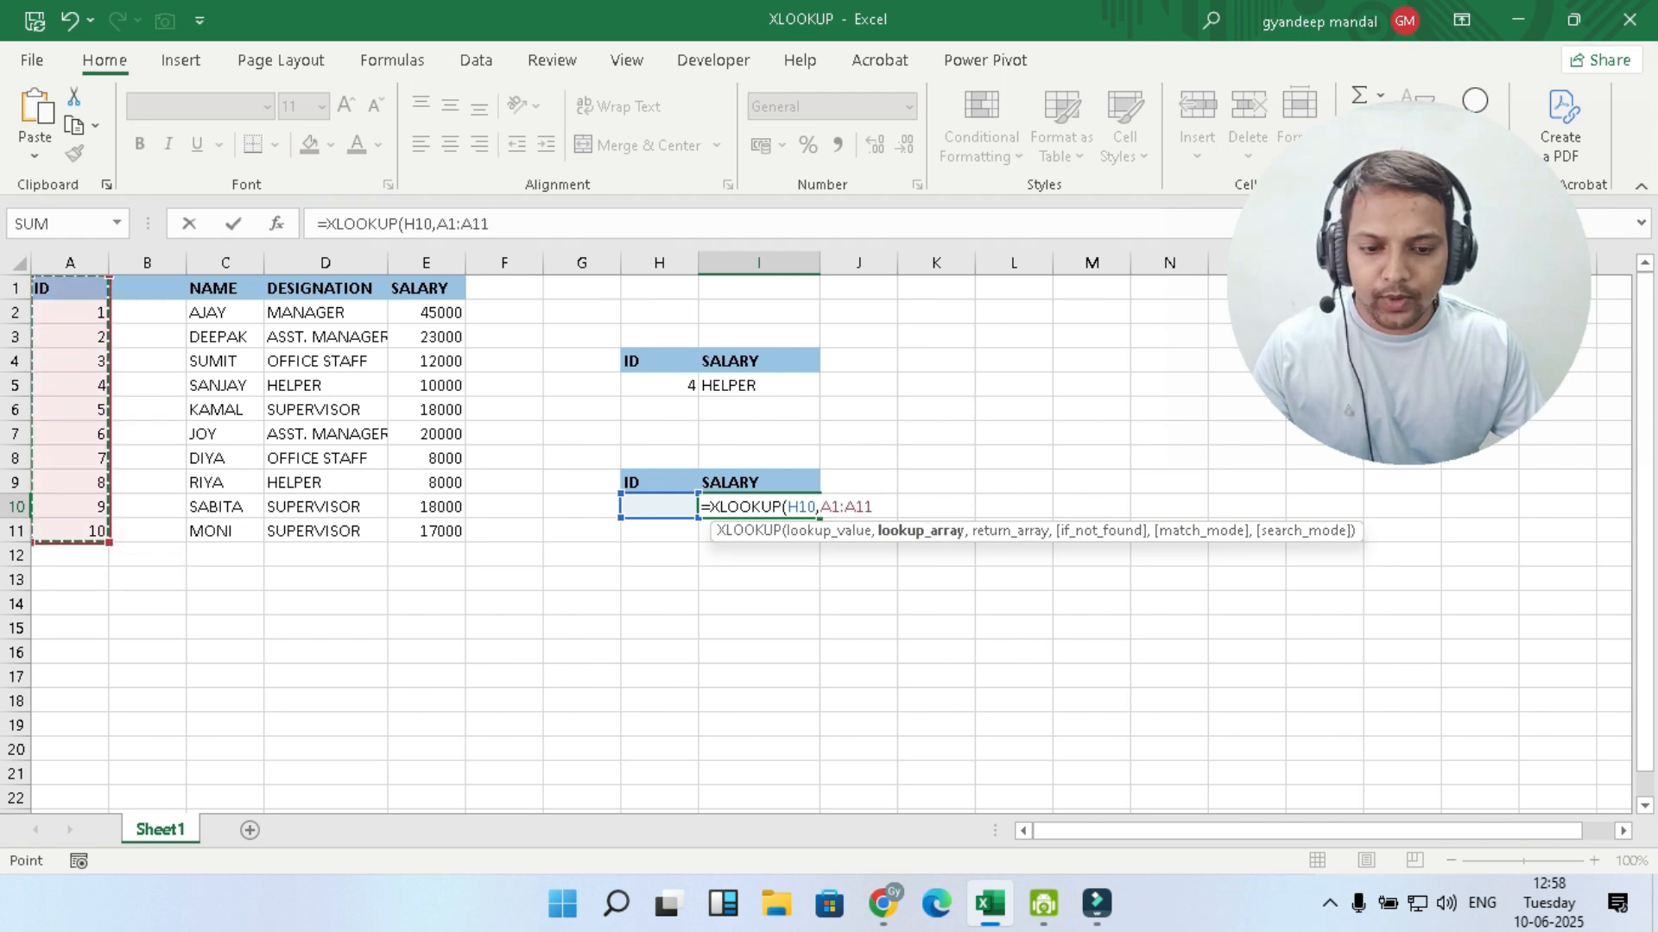
text(,)
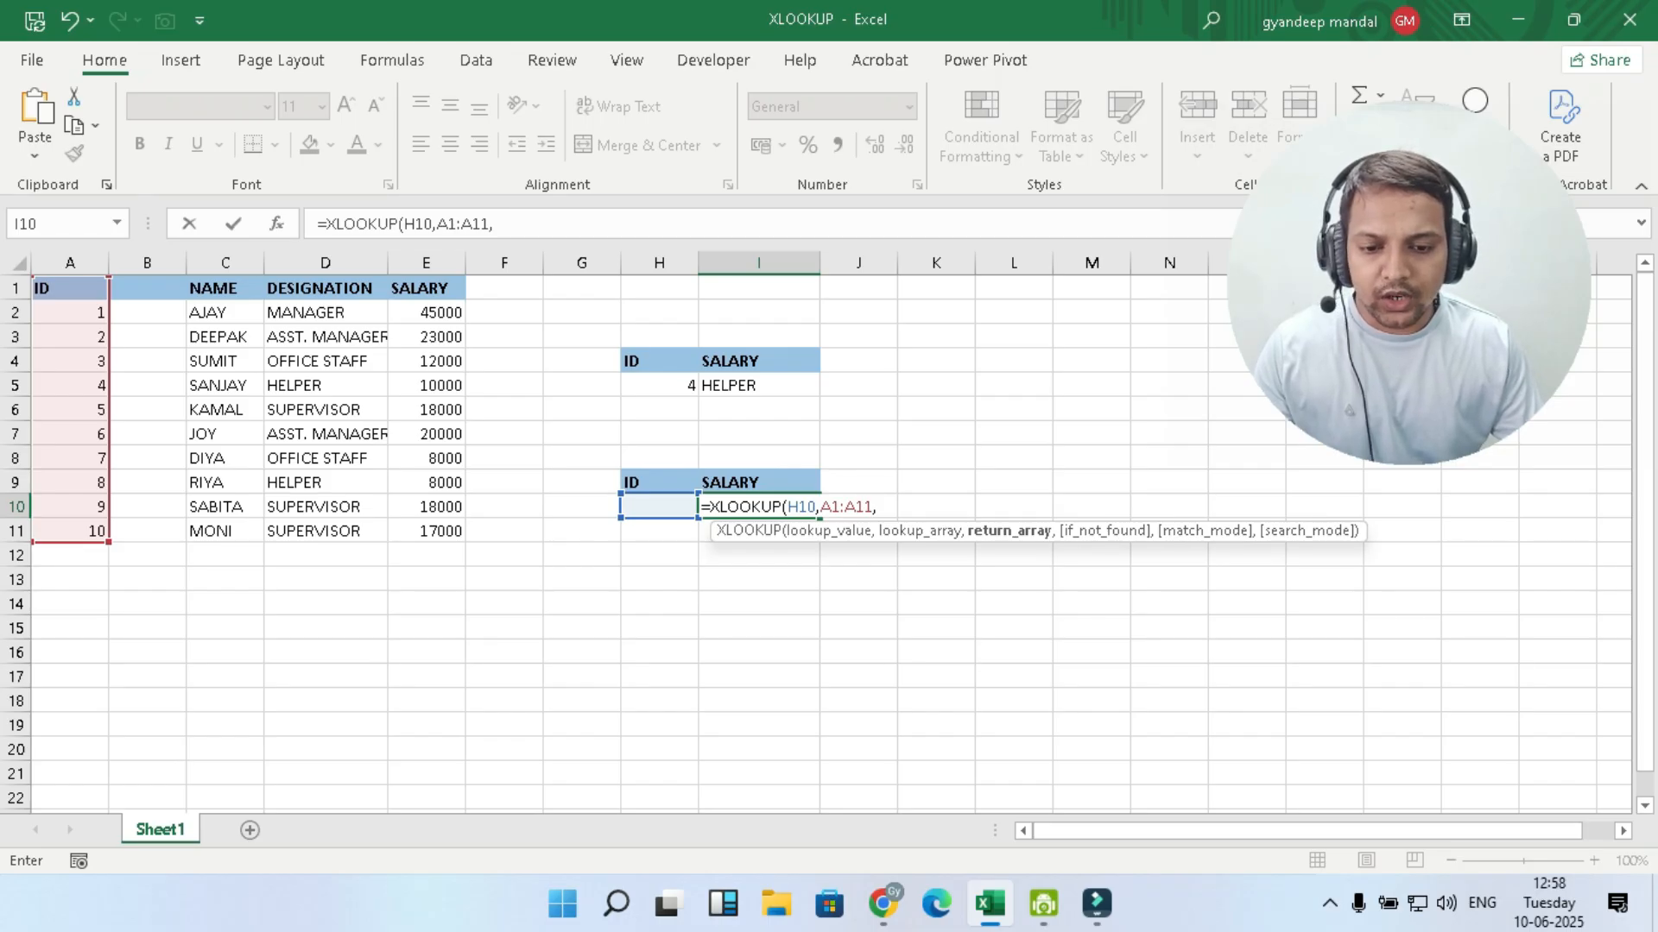
drag(426, 288, 445, 531)
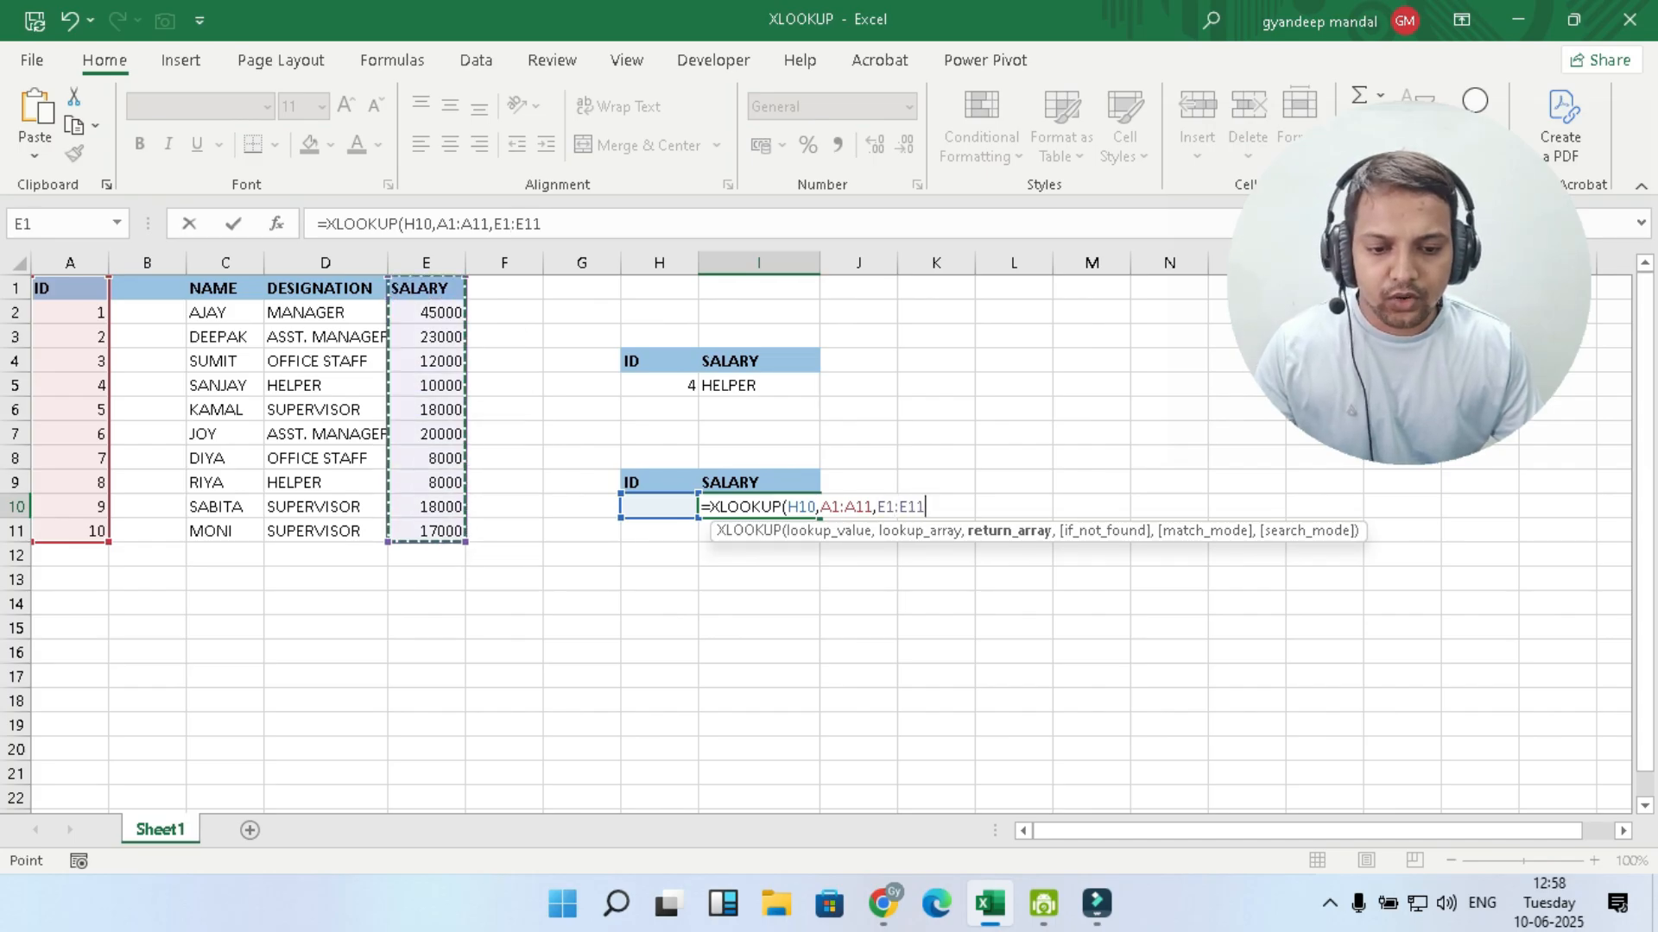
- Add "INVALID ID" as the if_not_found text of the XLOOKUP formula in I10 and complete the formula
text(,)
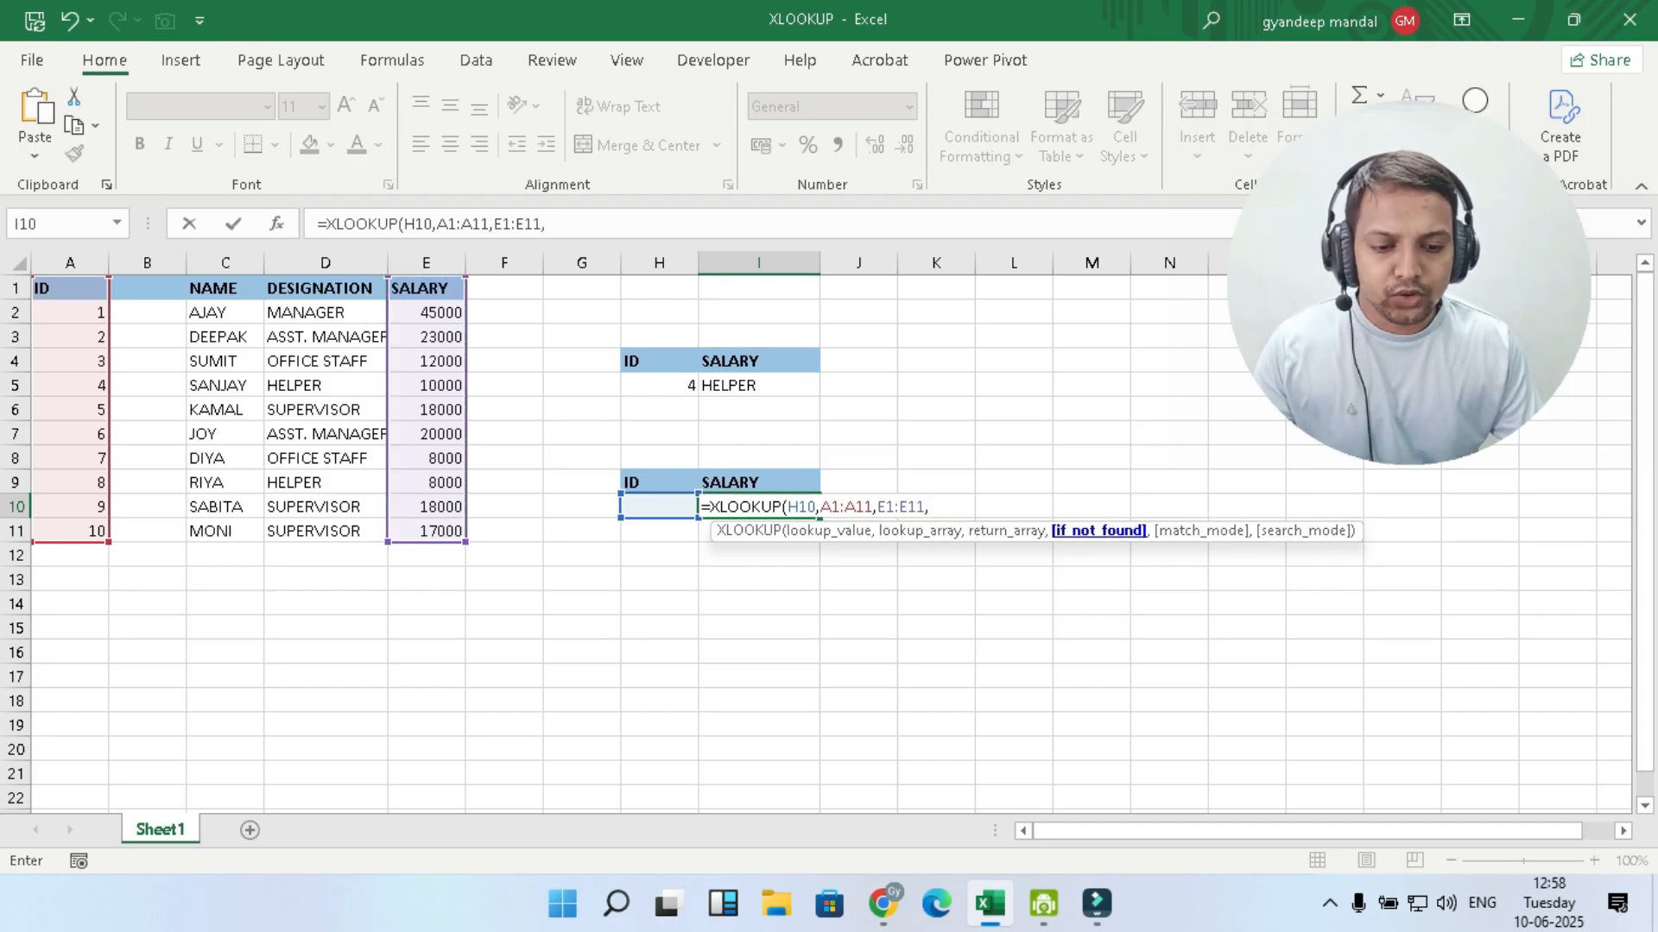
text(")
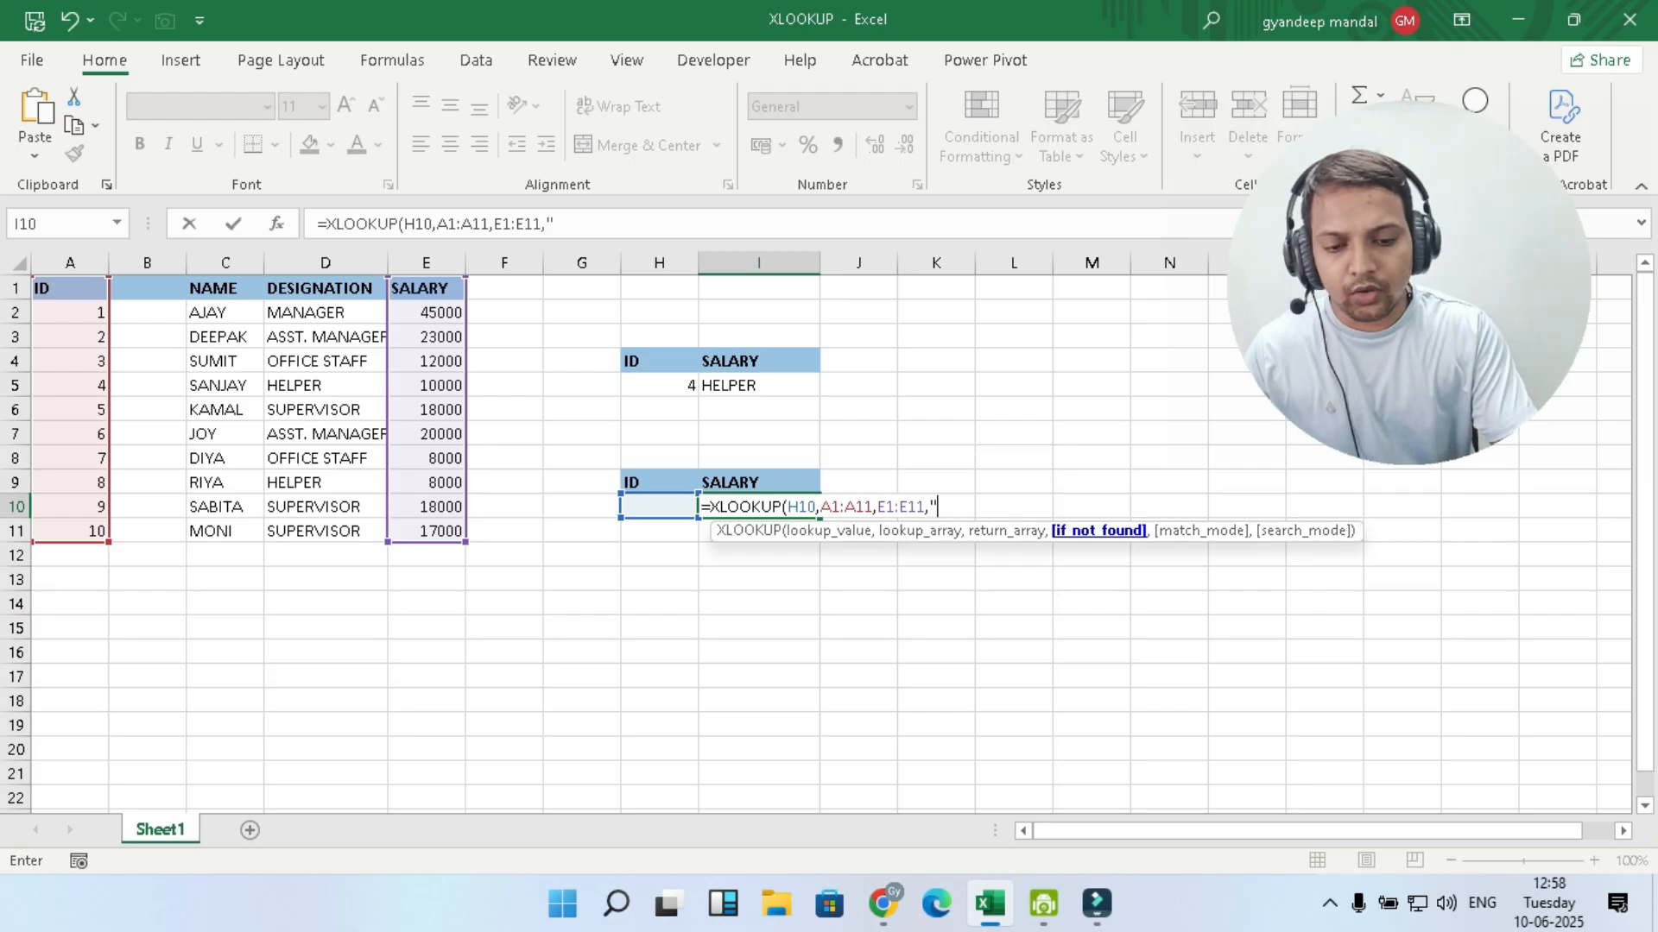
text(INVALID ID)
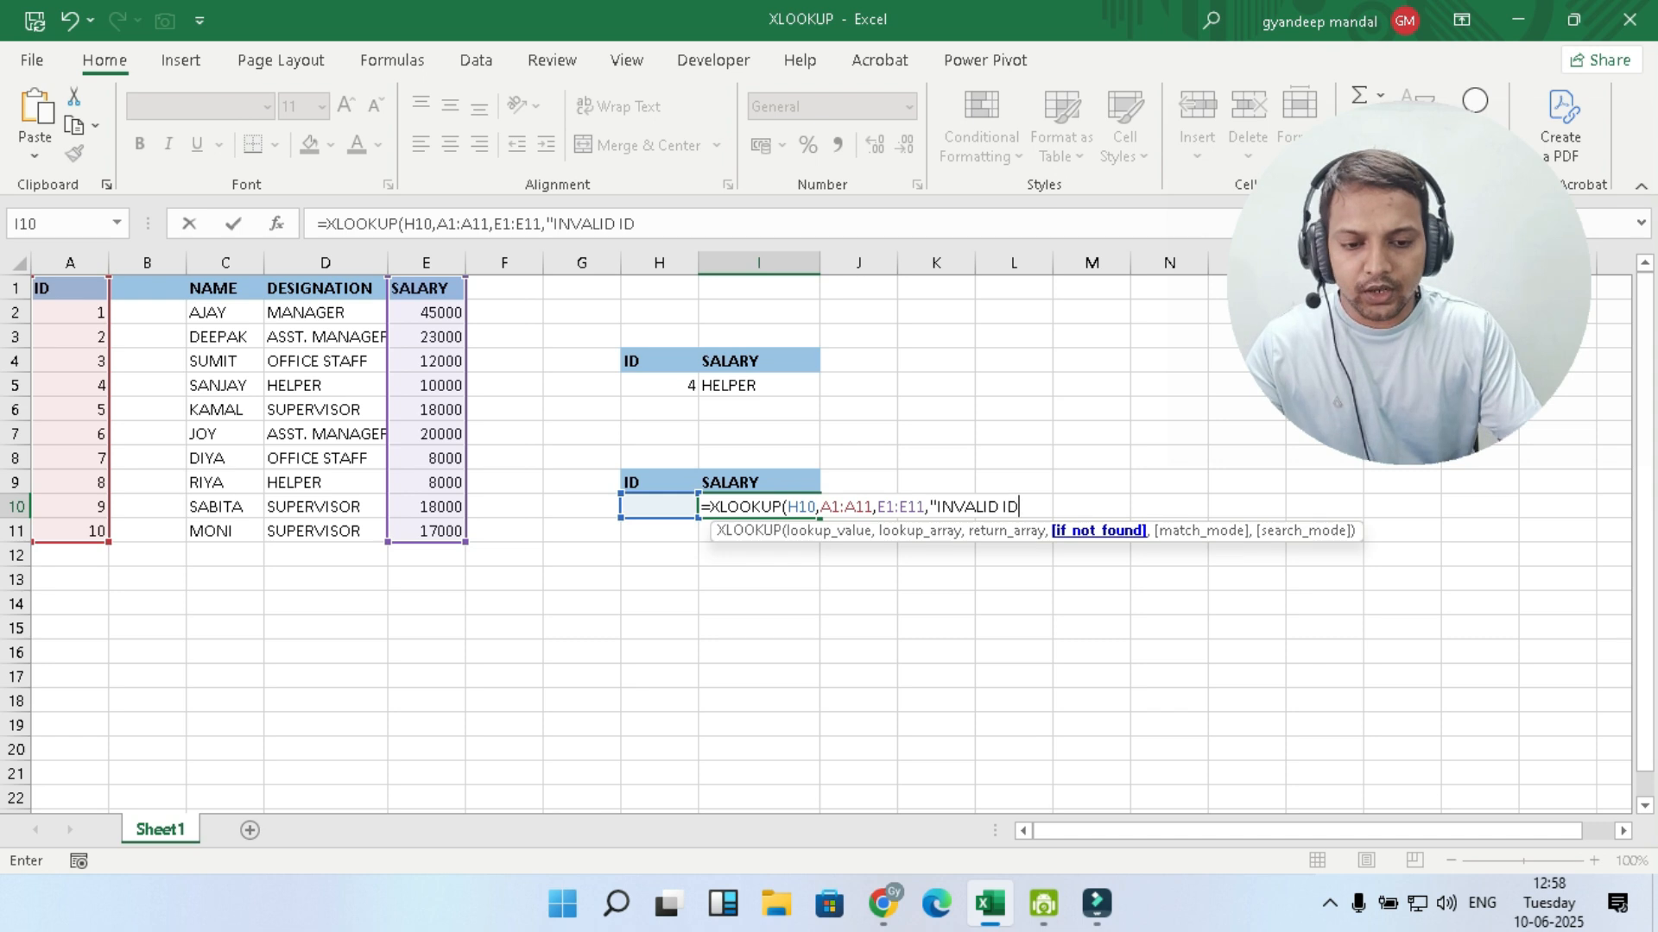
text("))
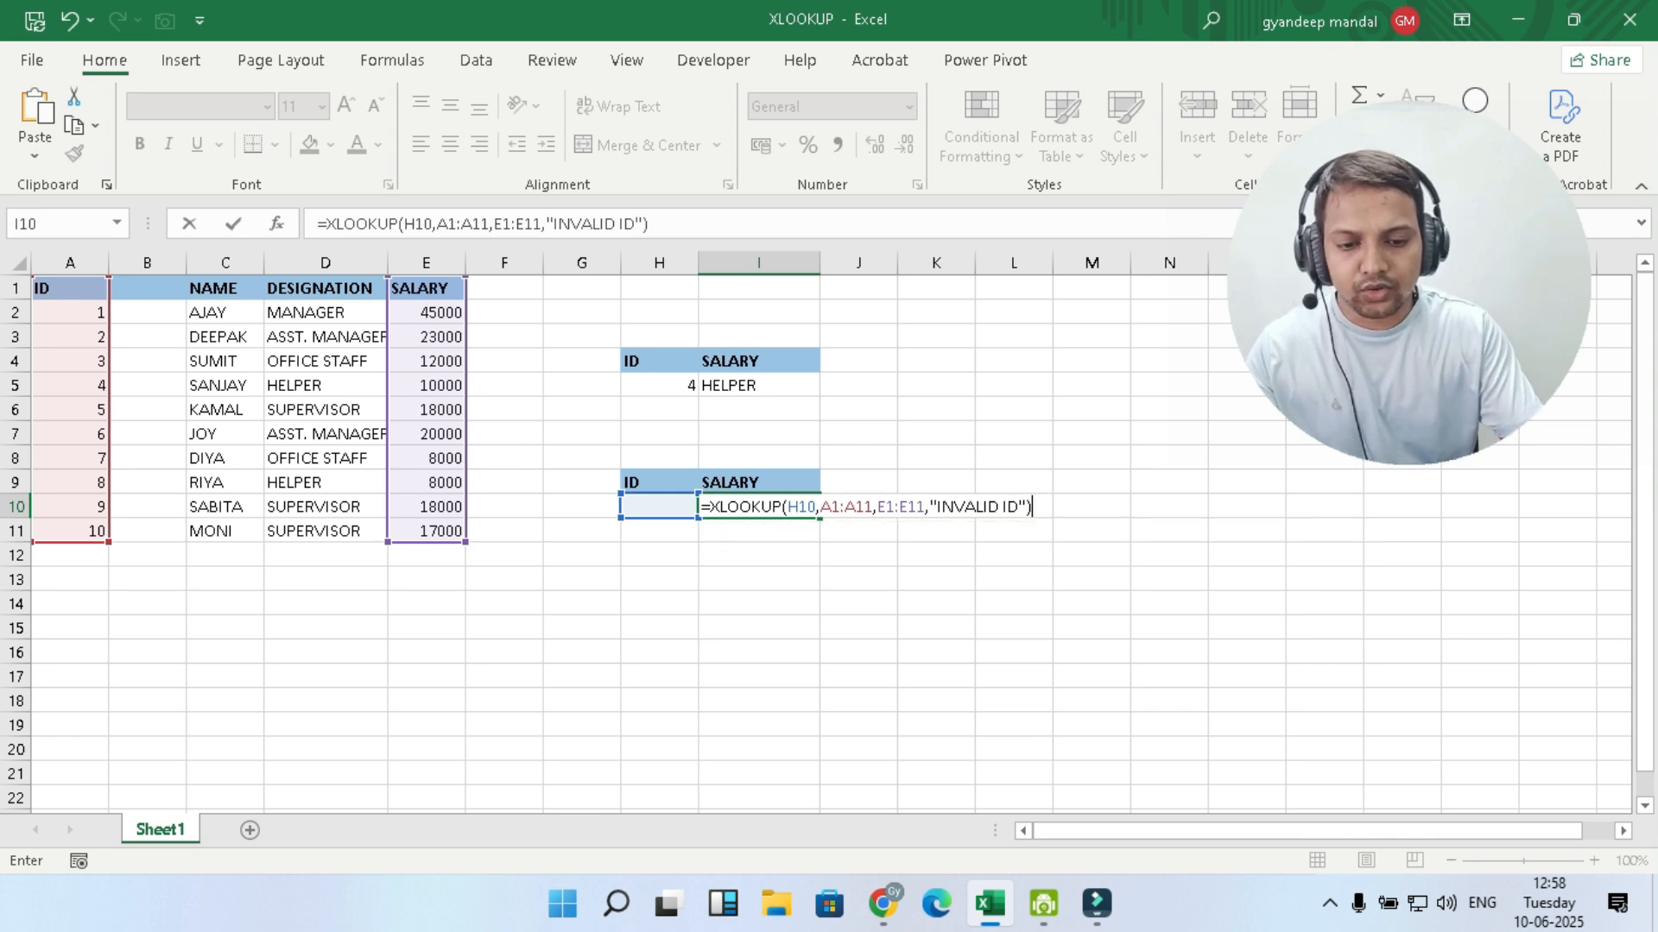
key(Return)
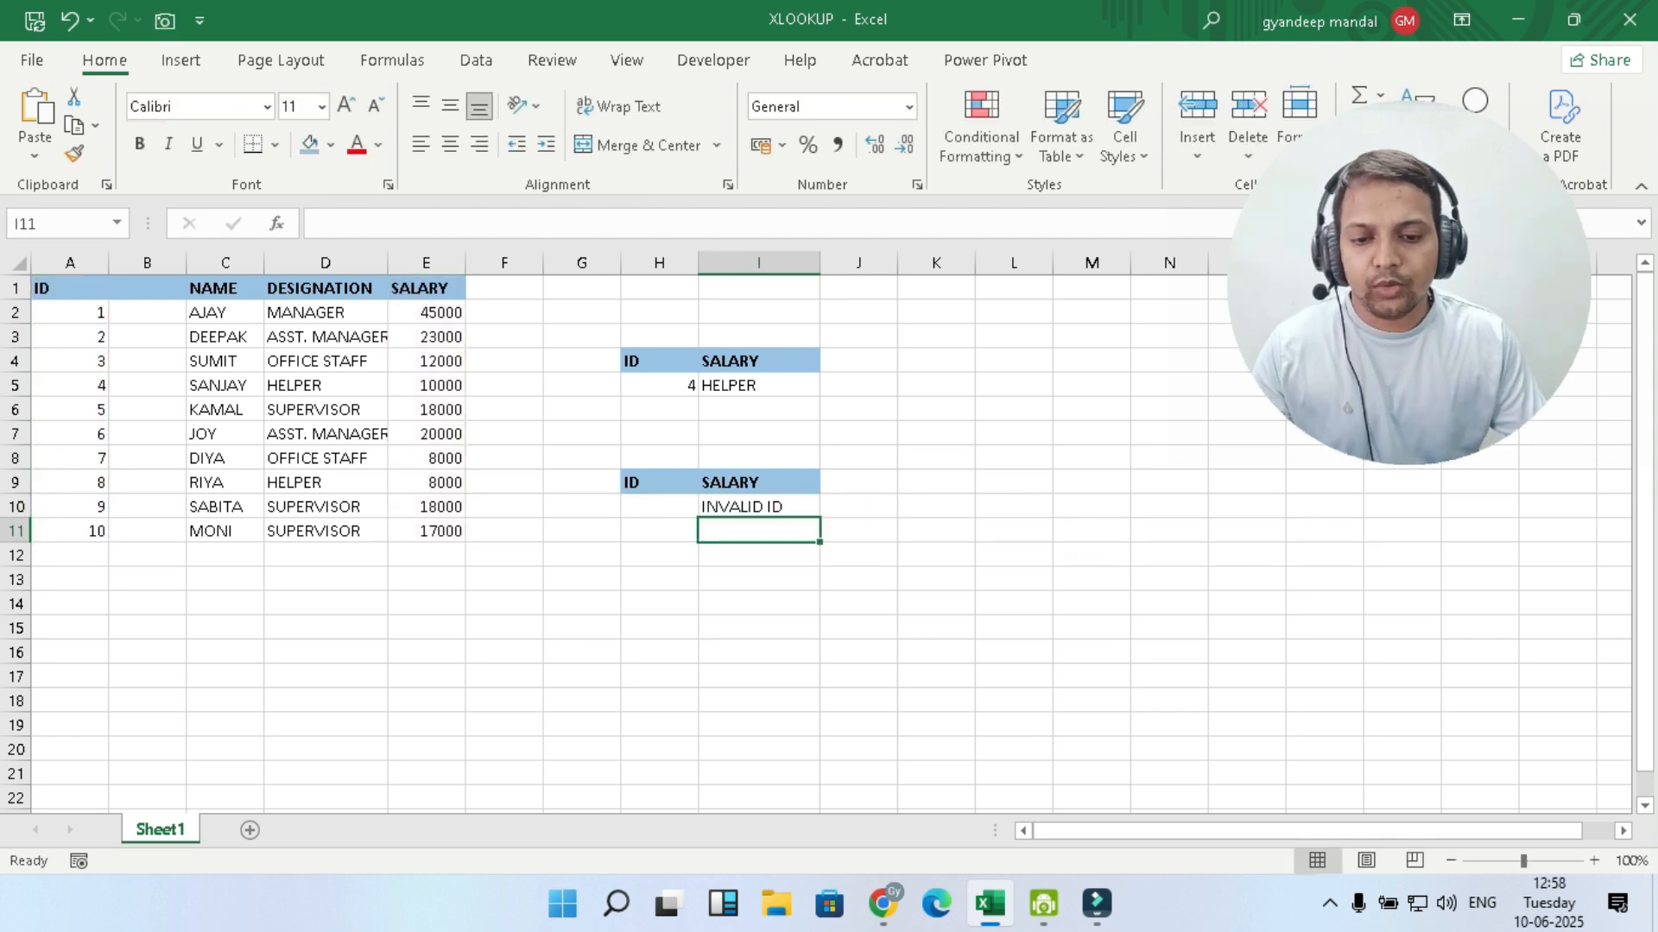
- Test the XLOOKUP by entering the missing ID 15 in H10, and replace it with ID 6
click(659, 507)
text(15)
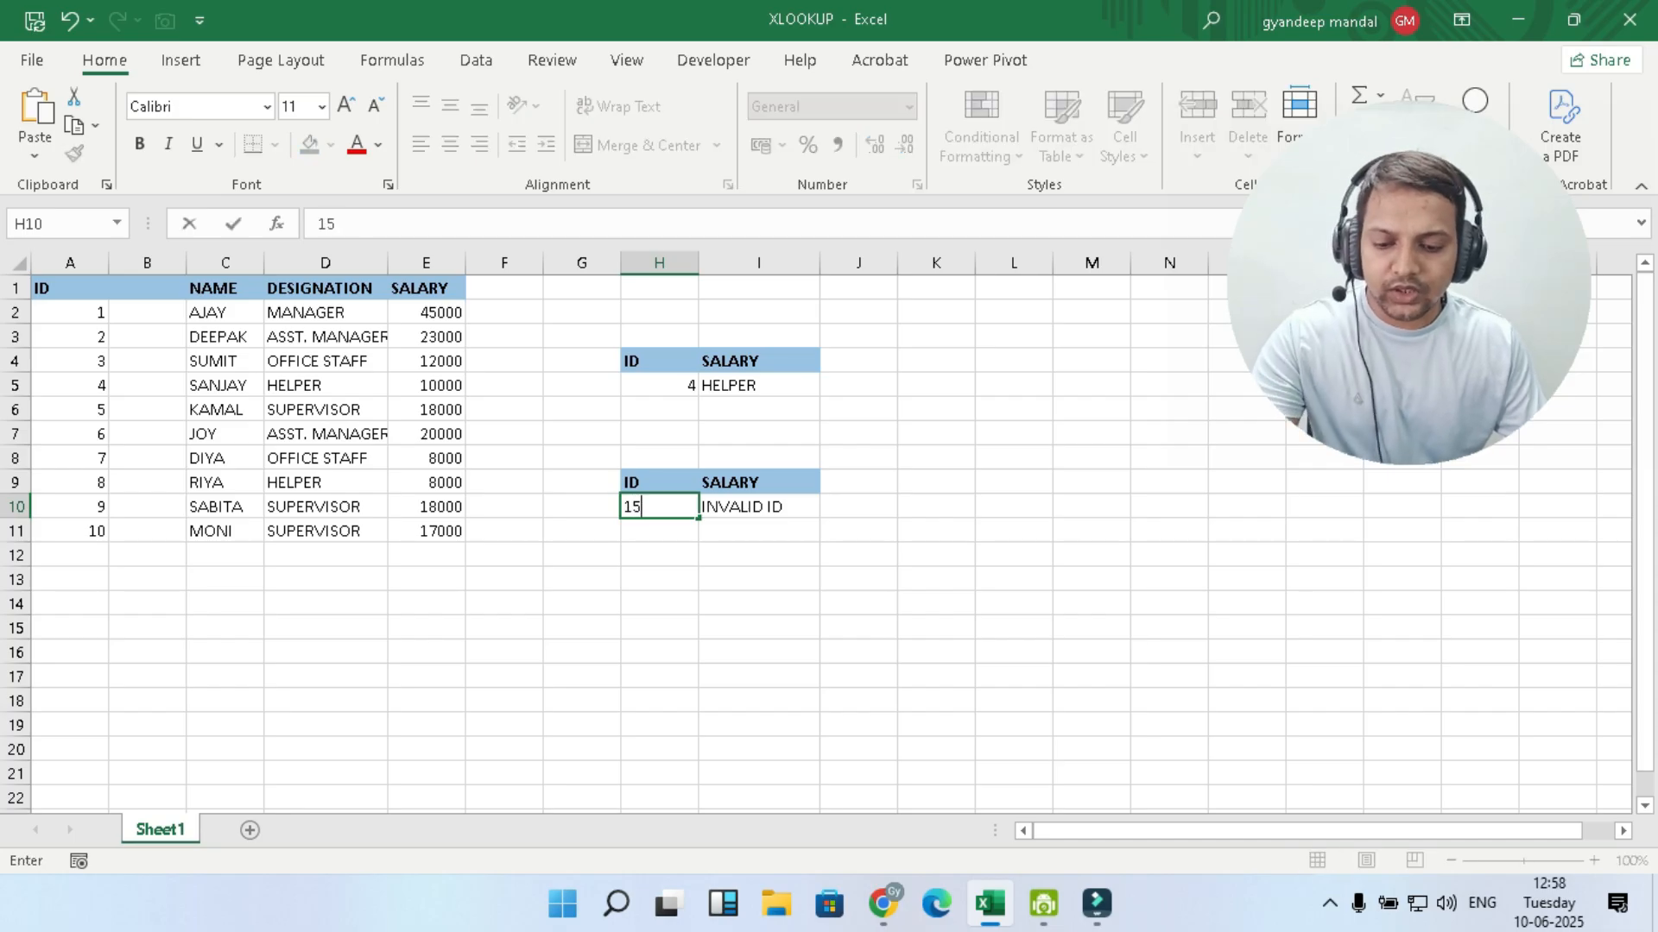
click(758, 628)
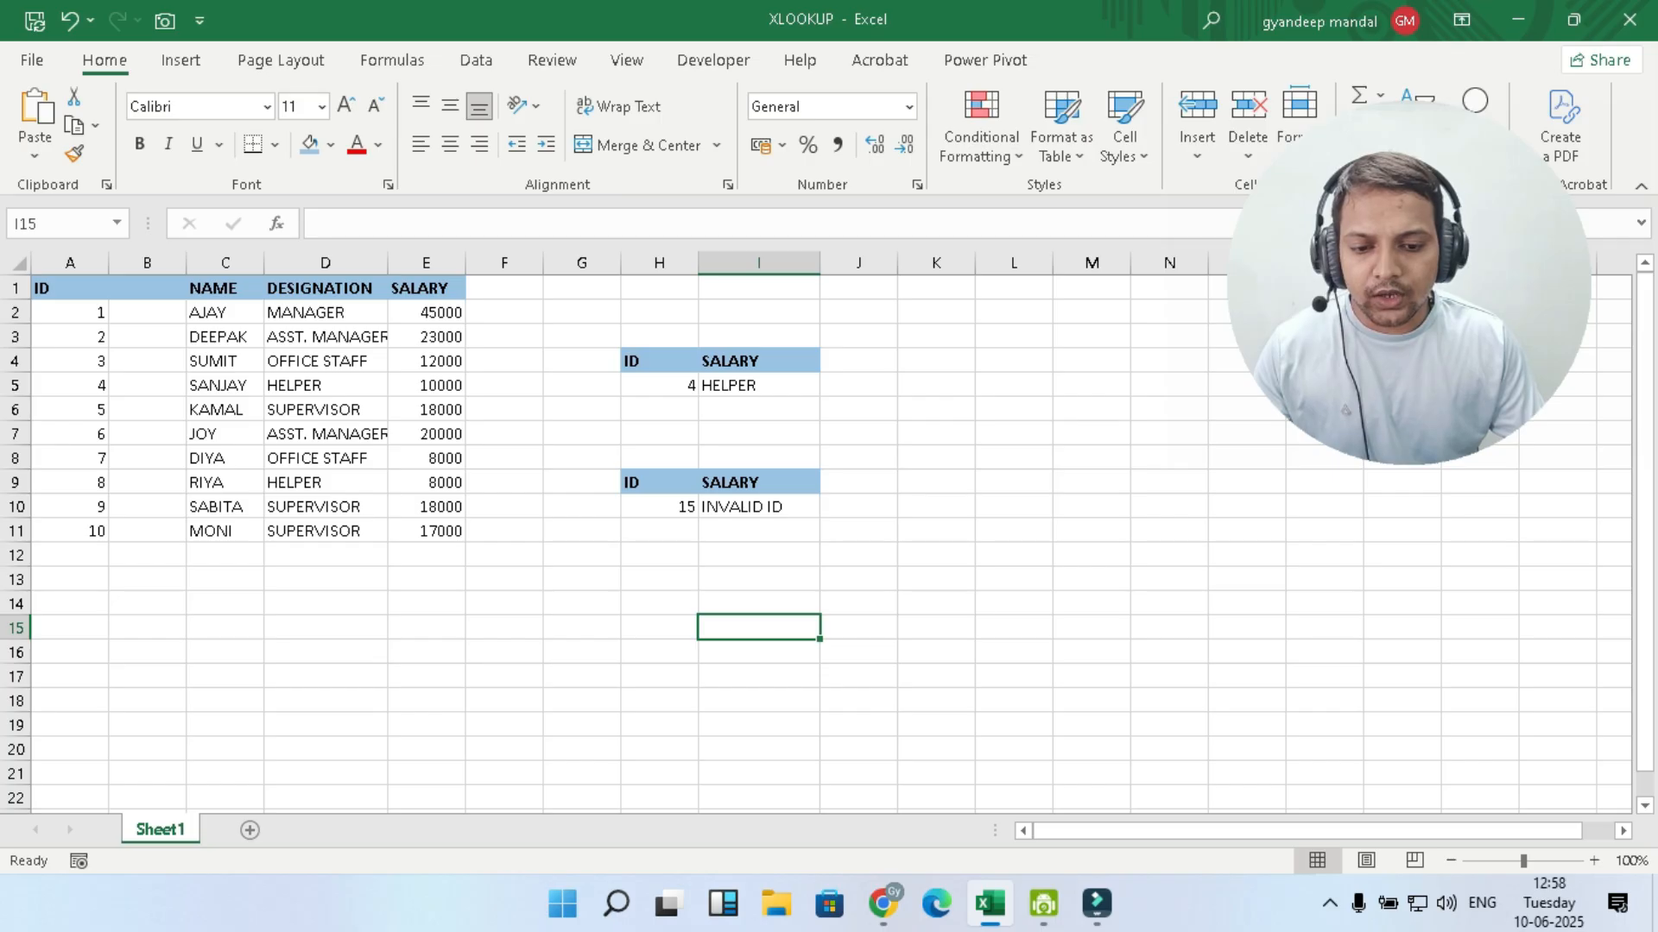
click(659, 507)
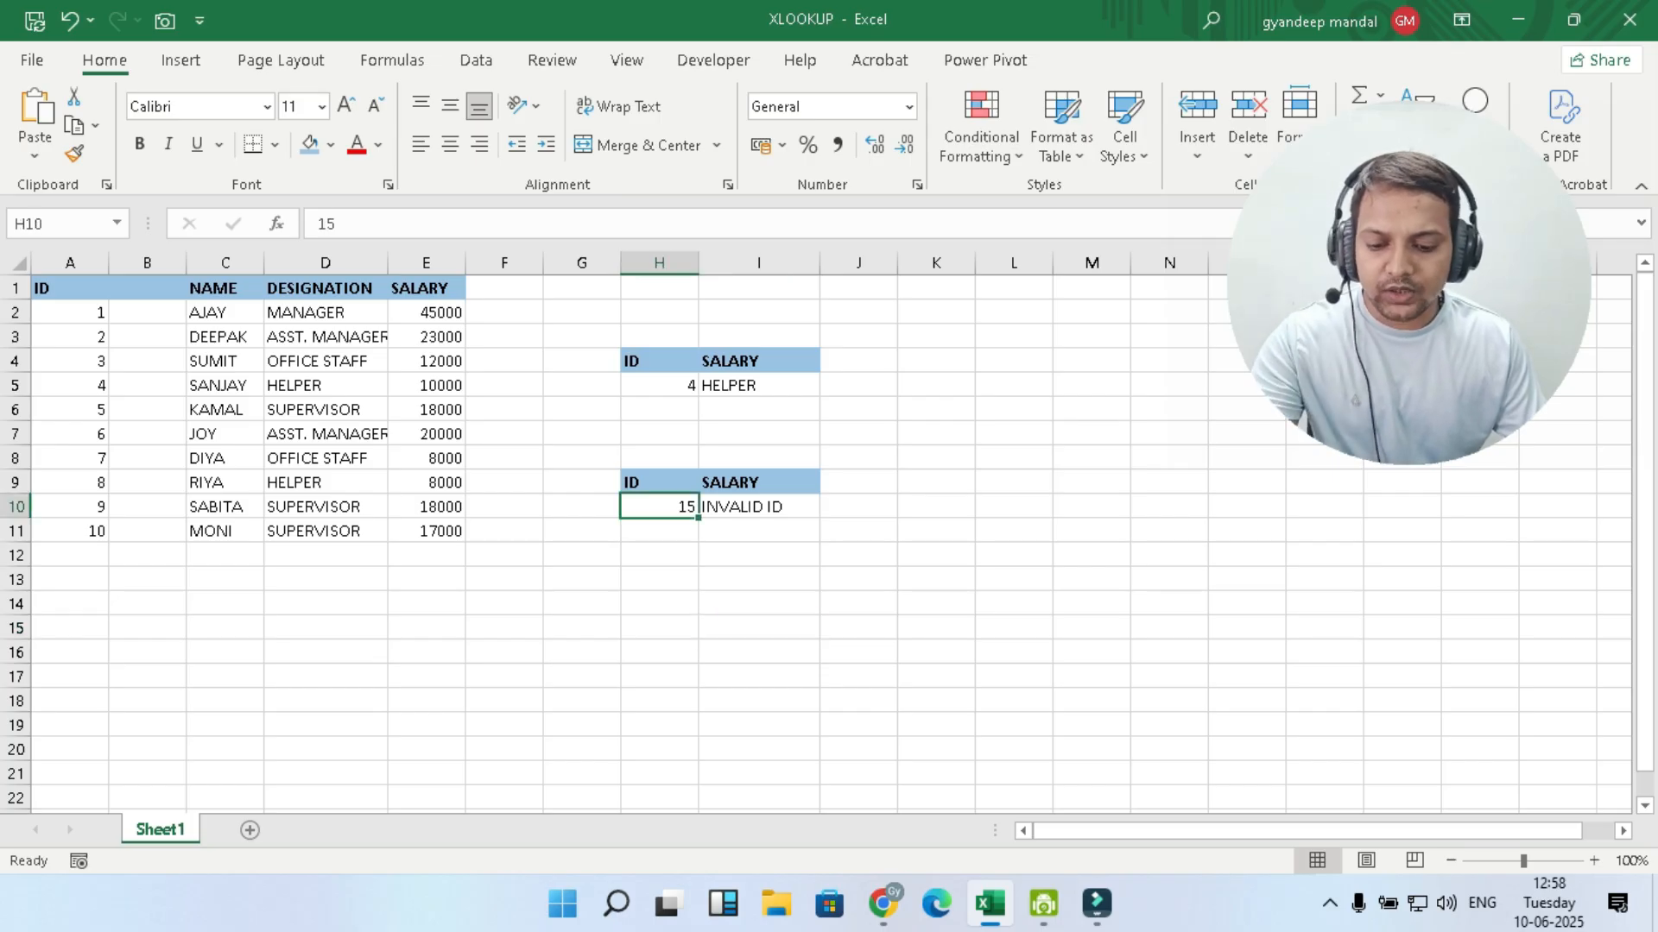
text(6)
click(758, 628)
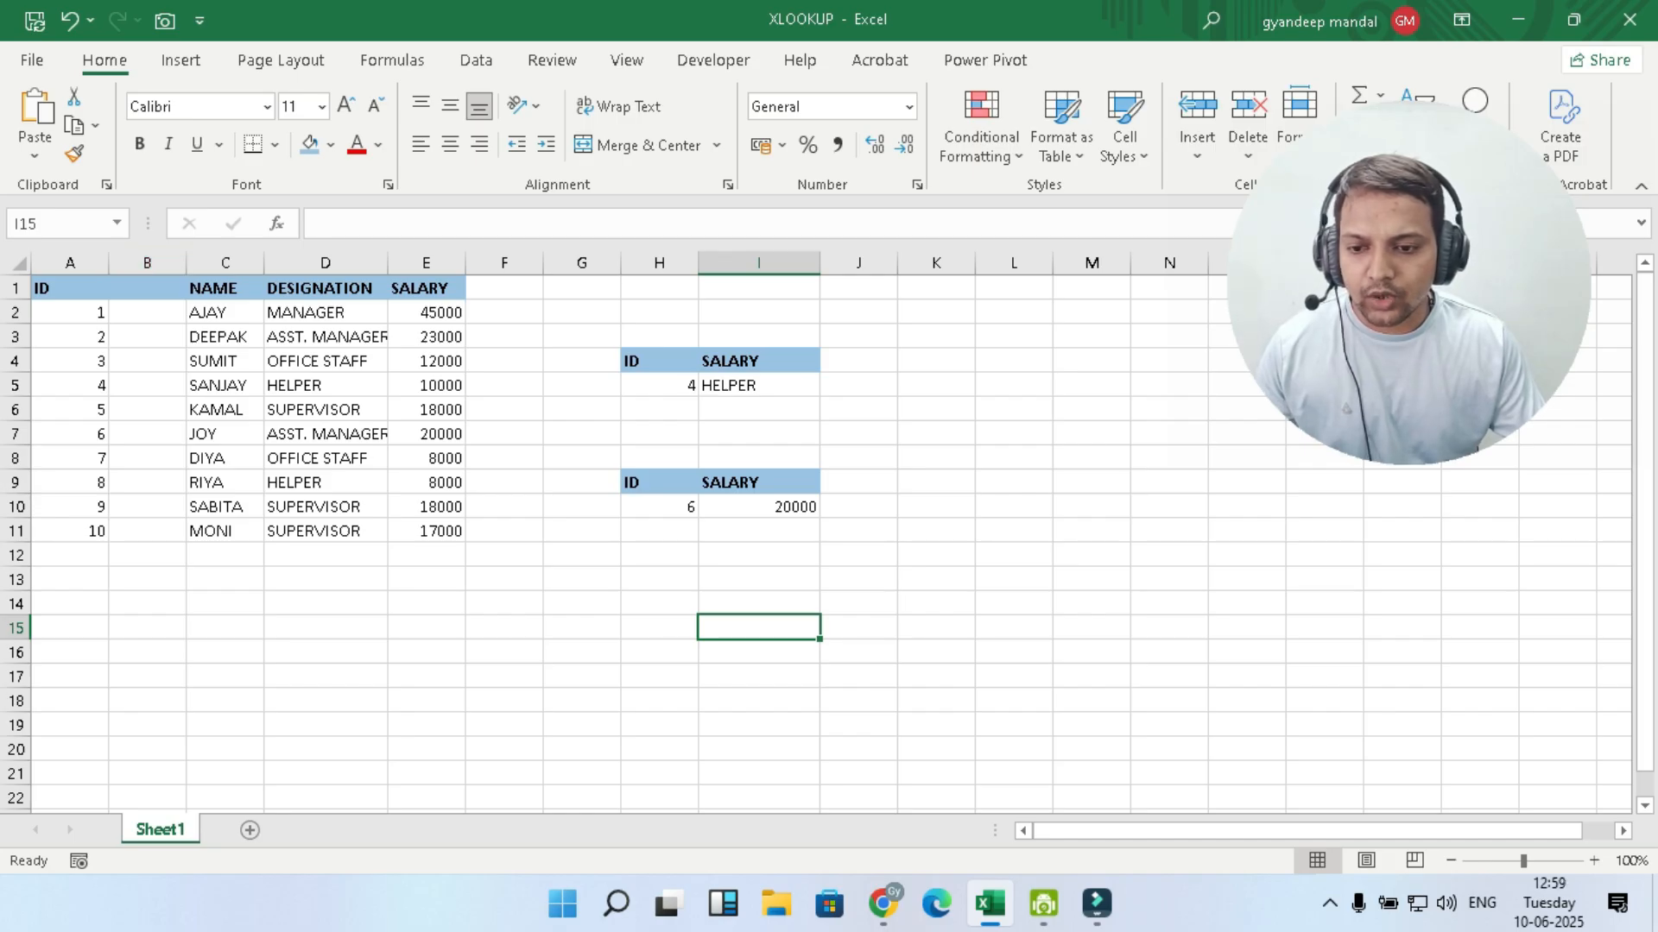
- Delete the empty column B between the ID and NAME columns
right_click(148, 262)
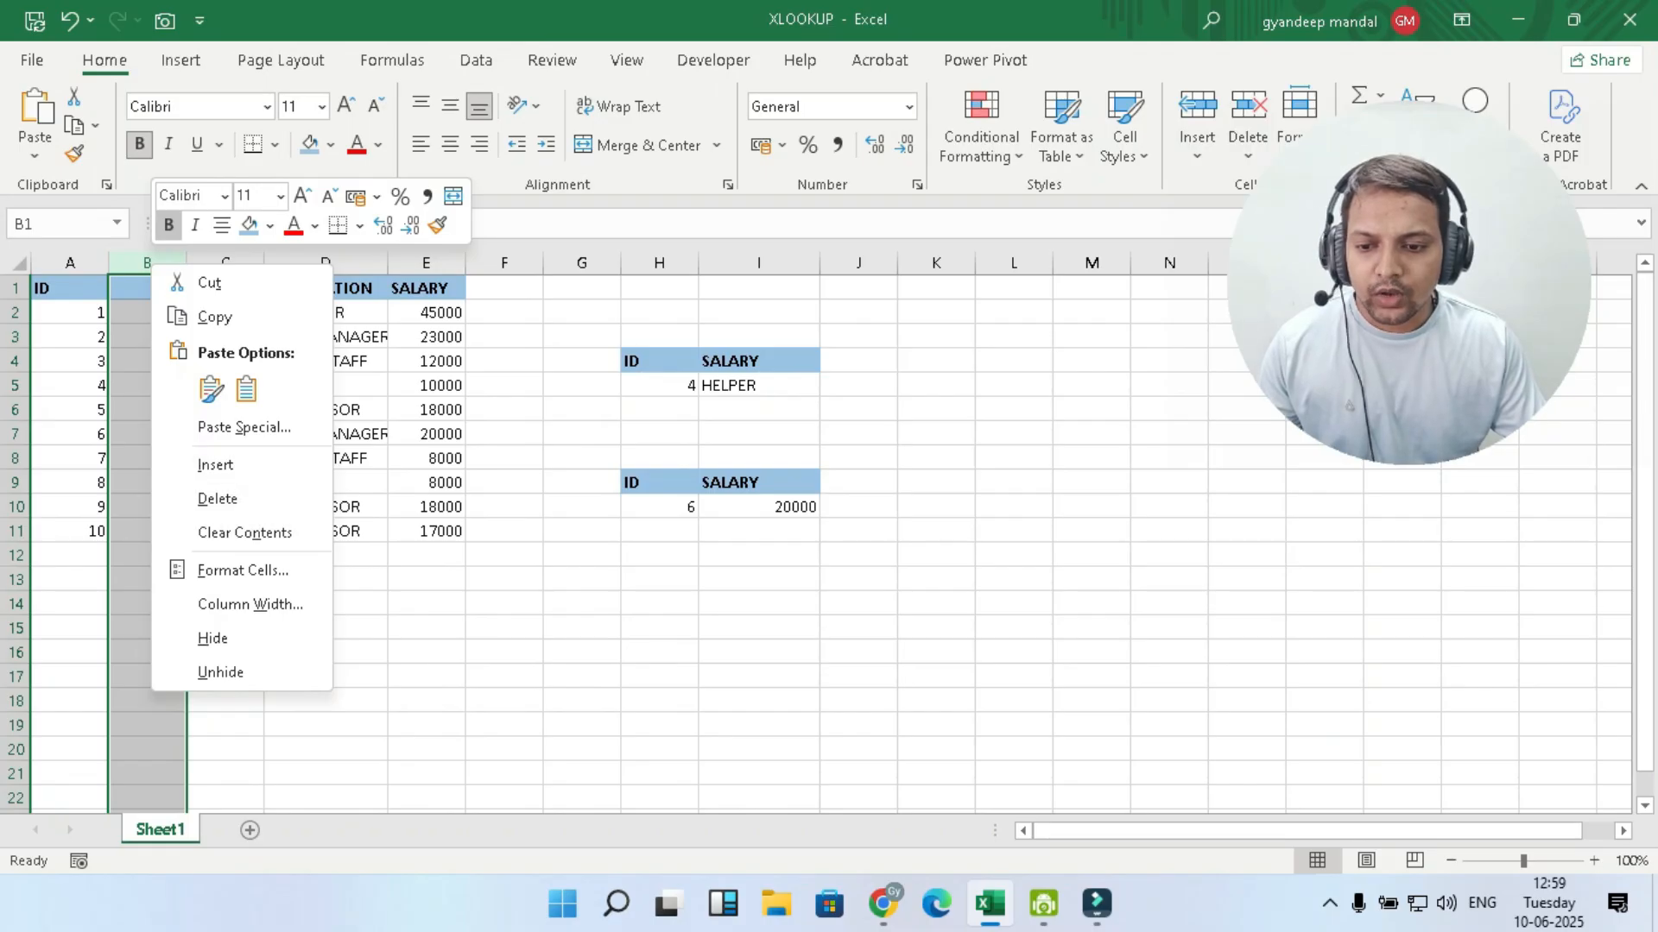
click(244, 533)
right_click(149, 269)
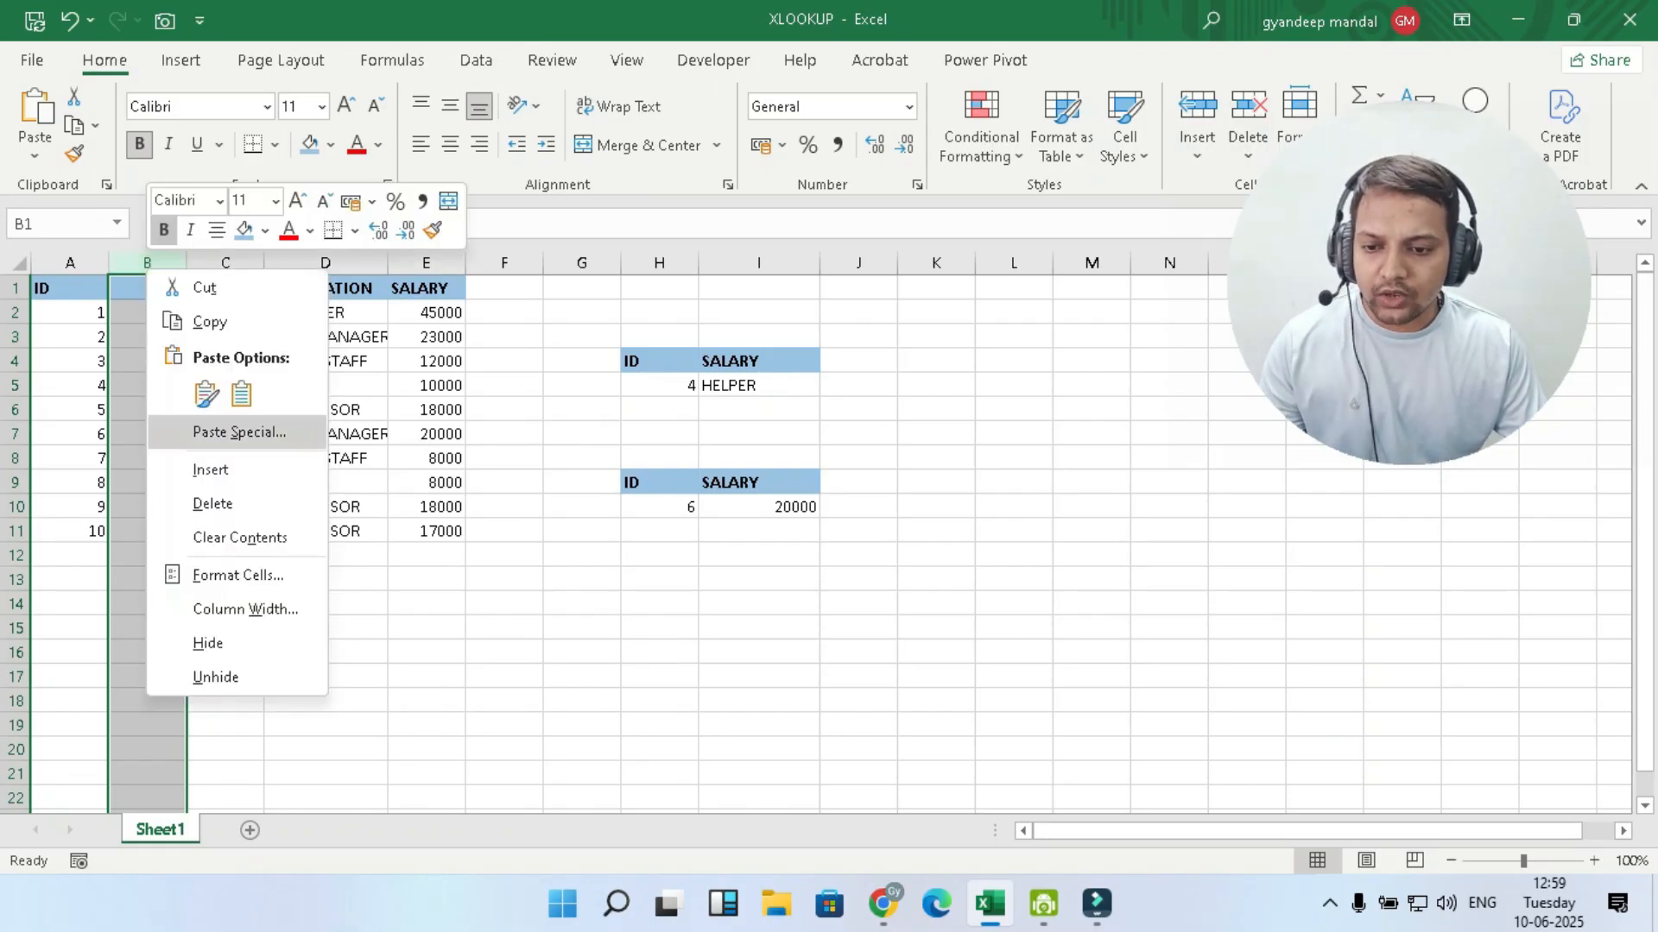
click(244, 509)
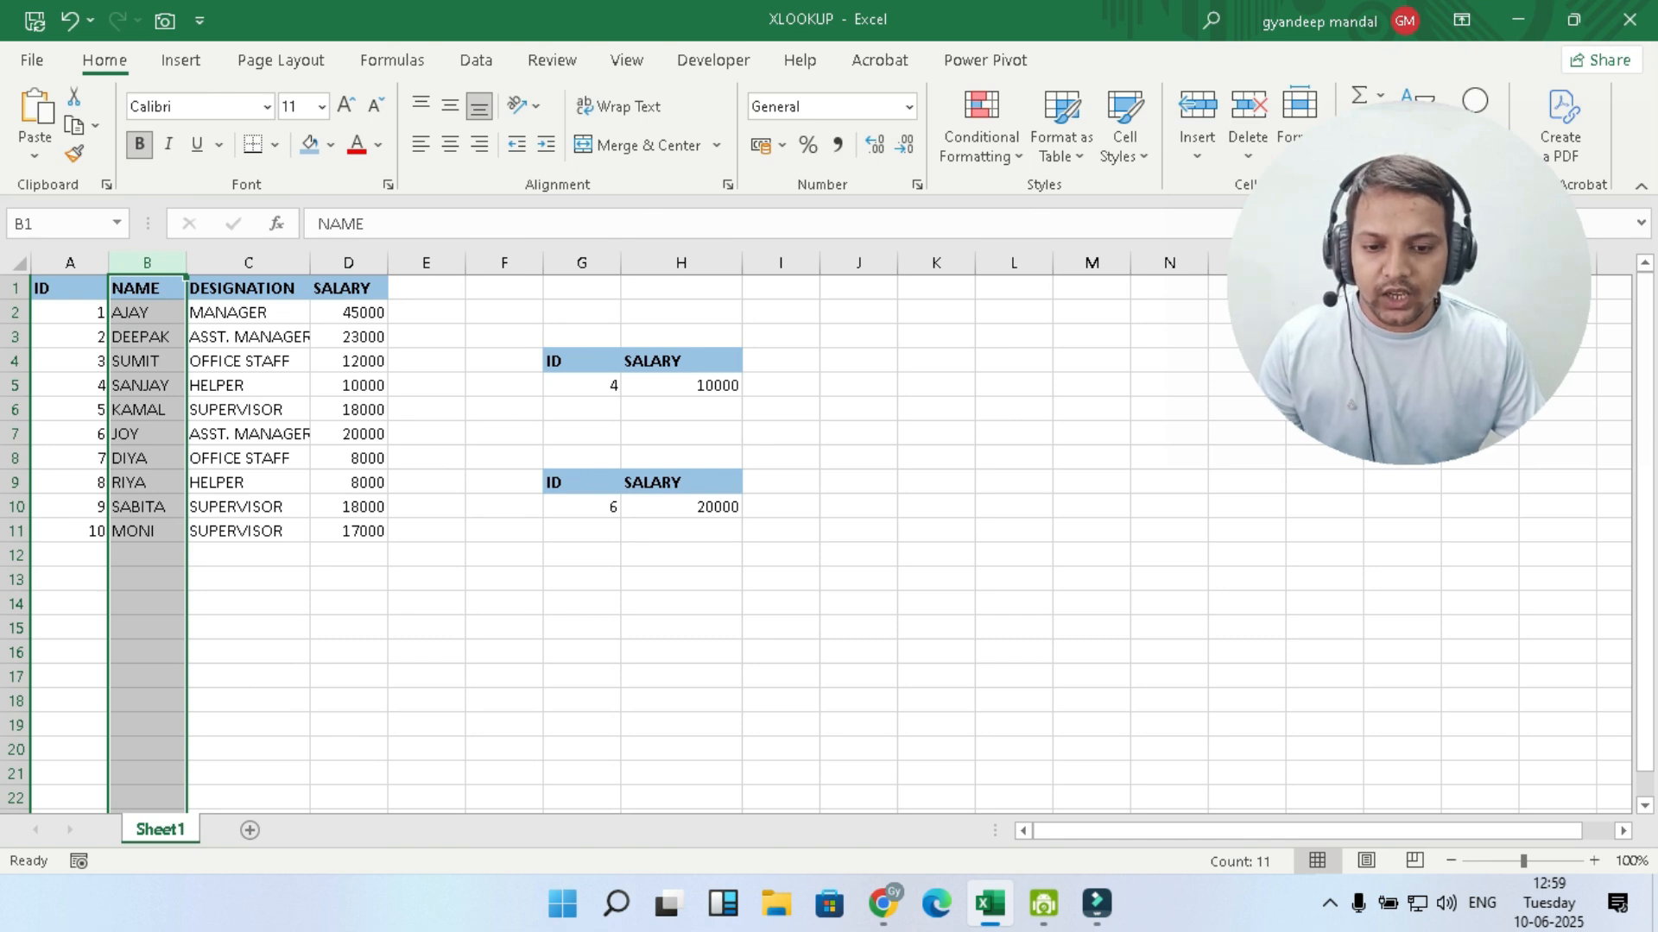
click(680, 579)
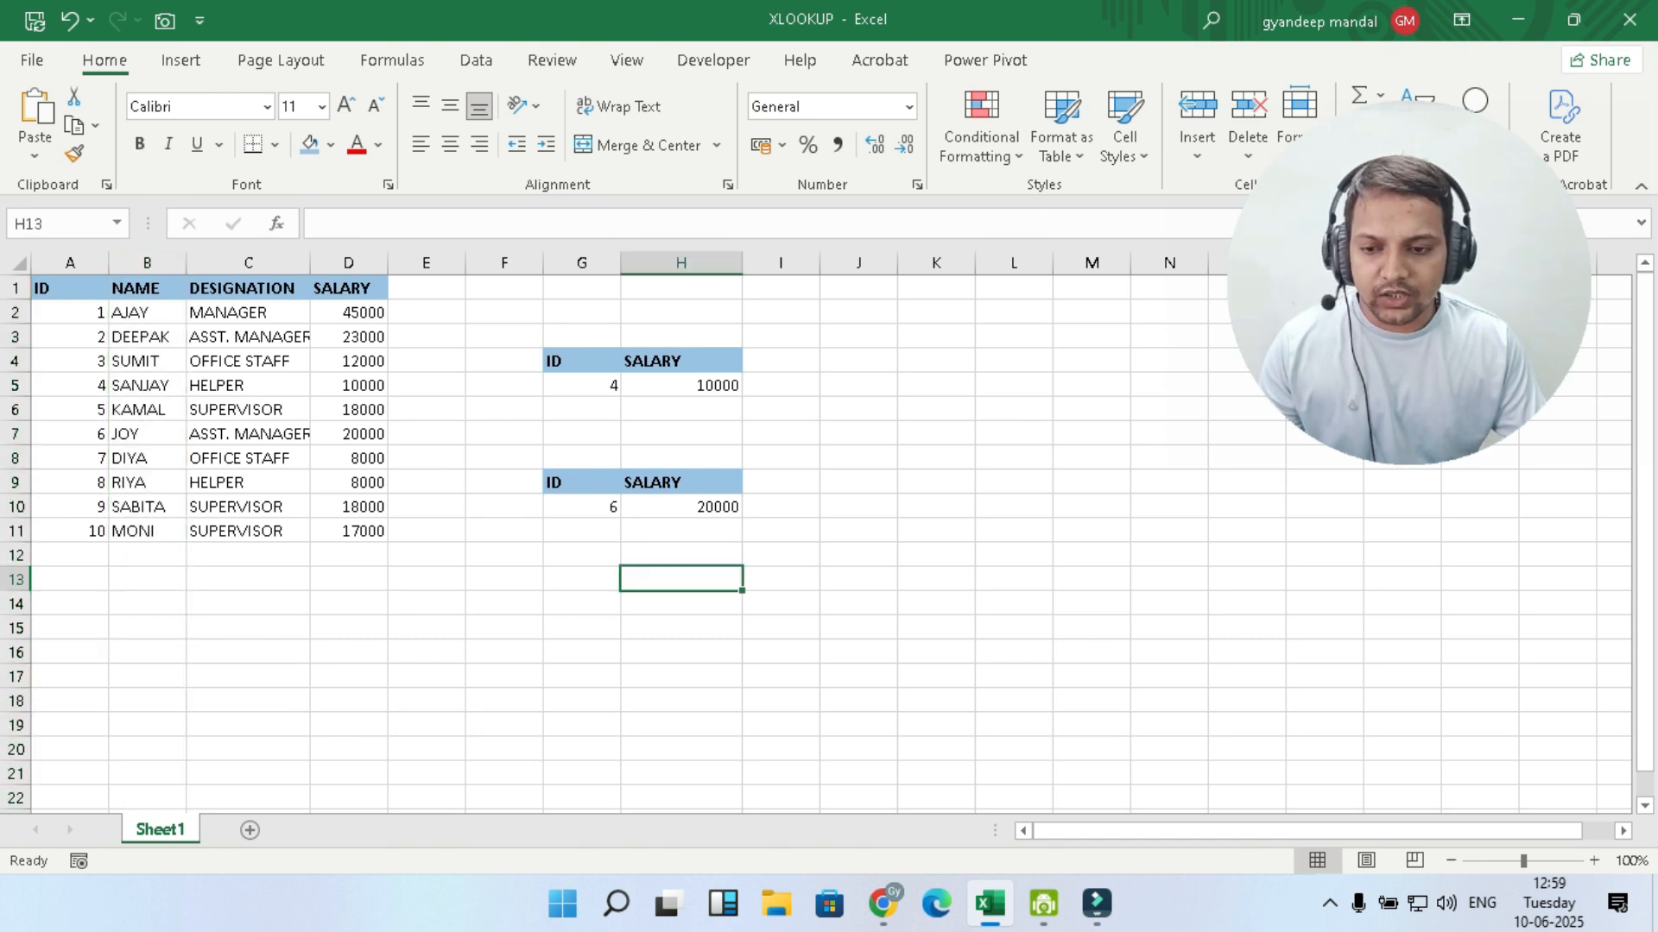
- Insert an empty column B between the ID and NAME columns
right_click(147, 266)
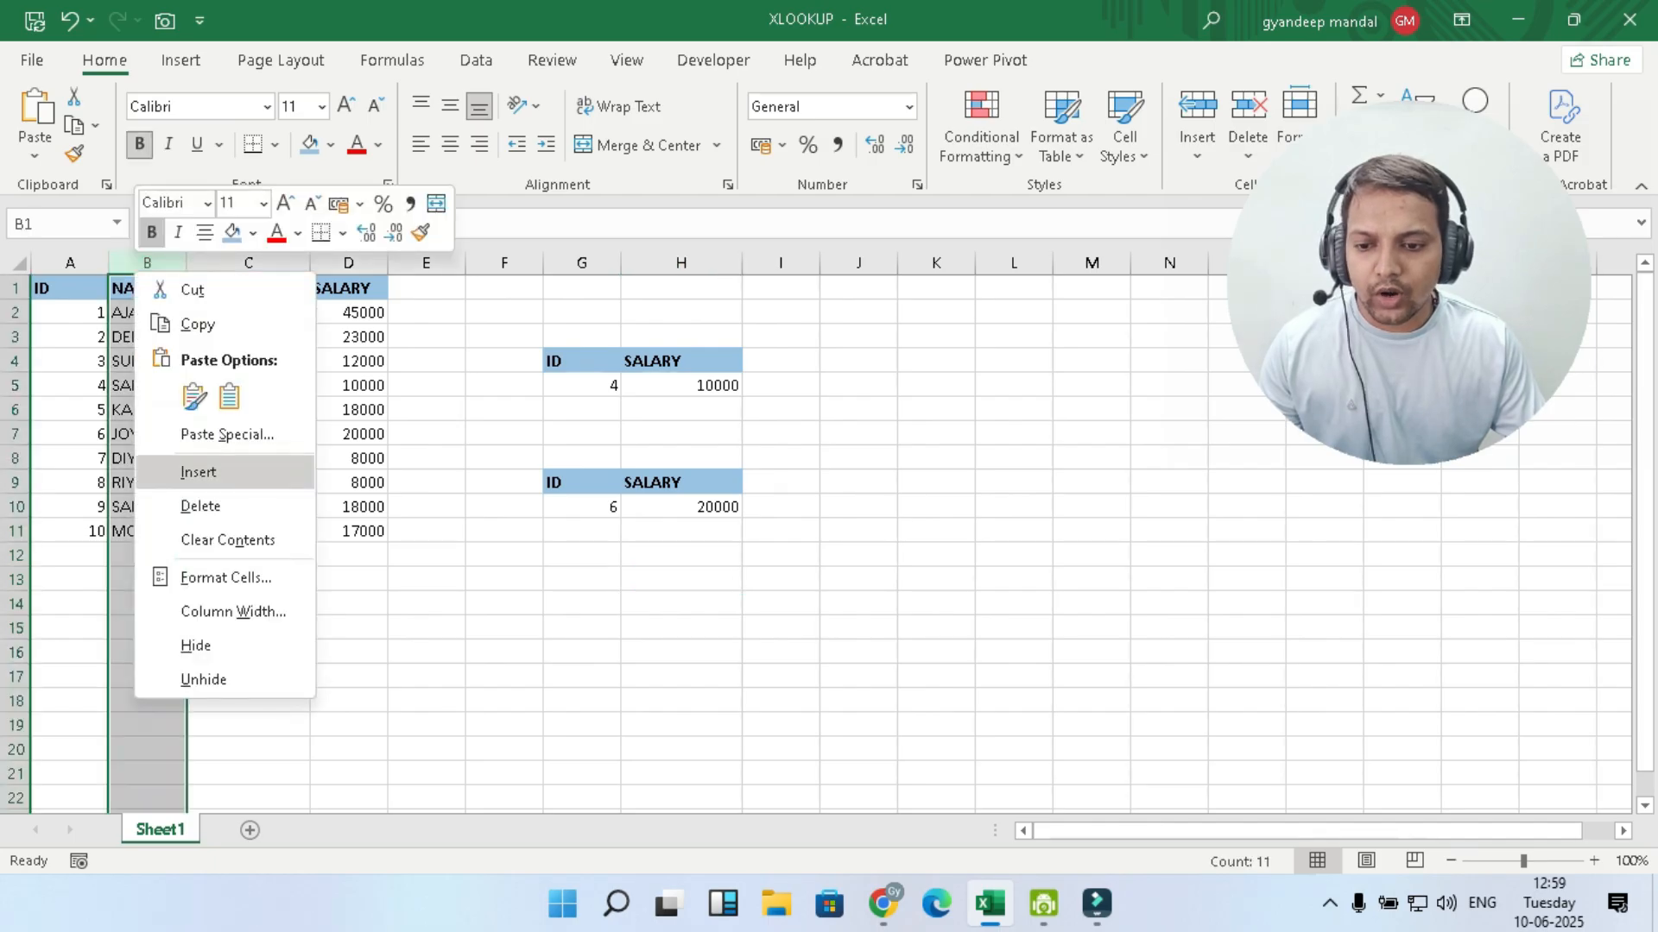
click(198, 472)
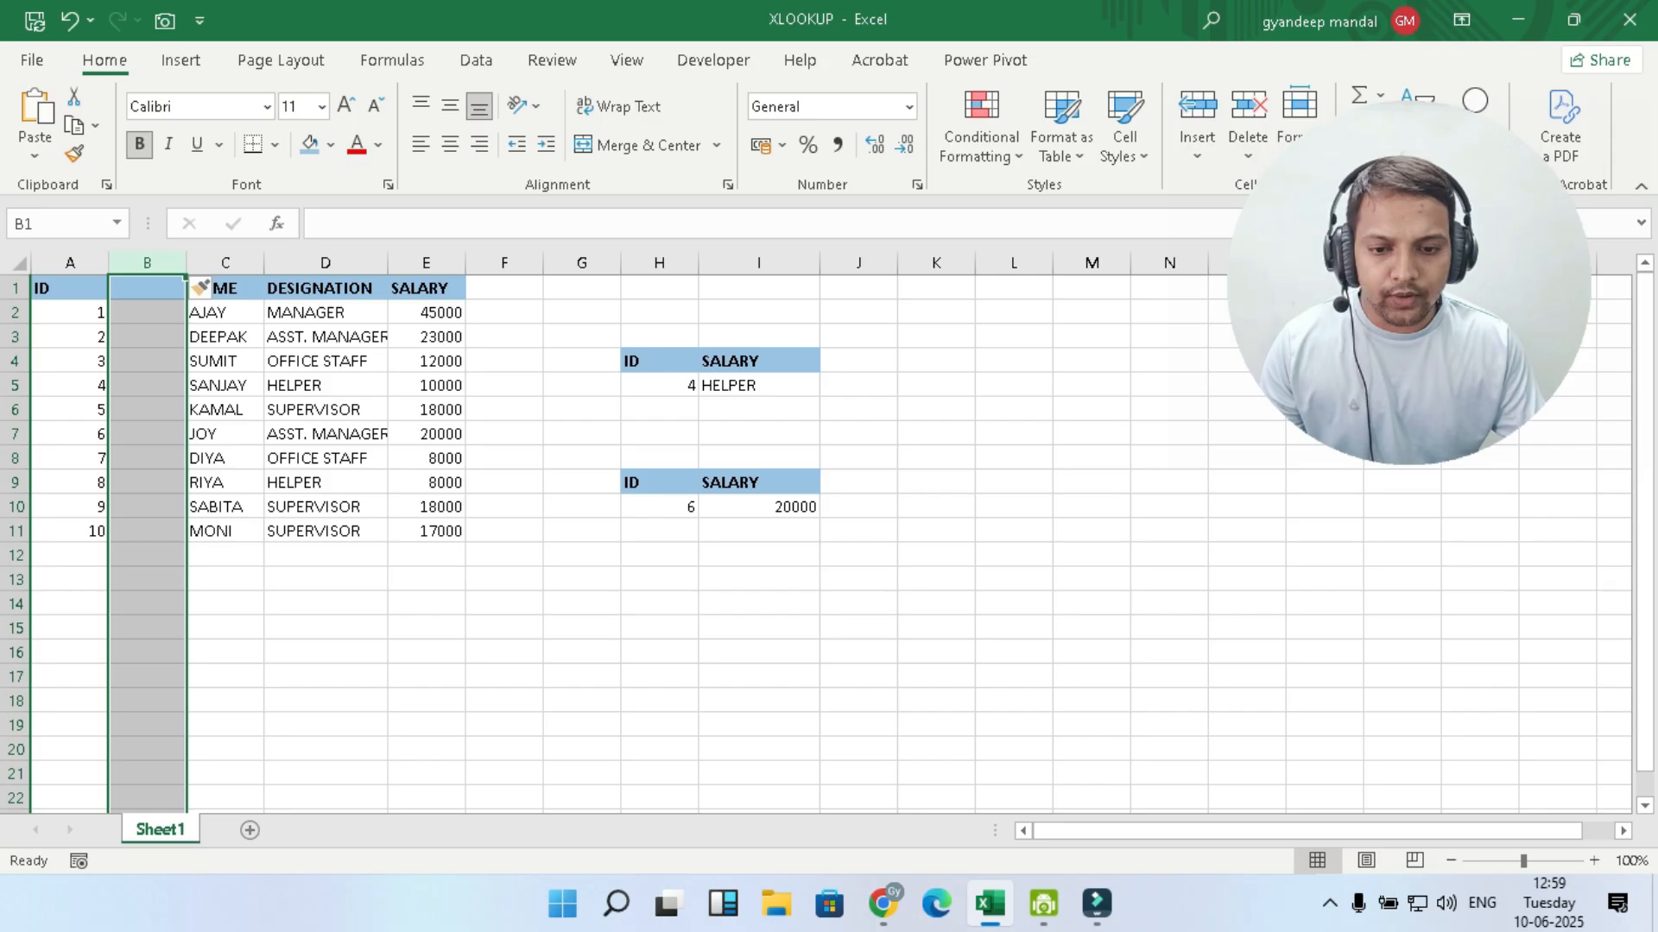
click(858, 629)
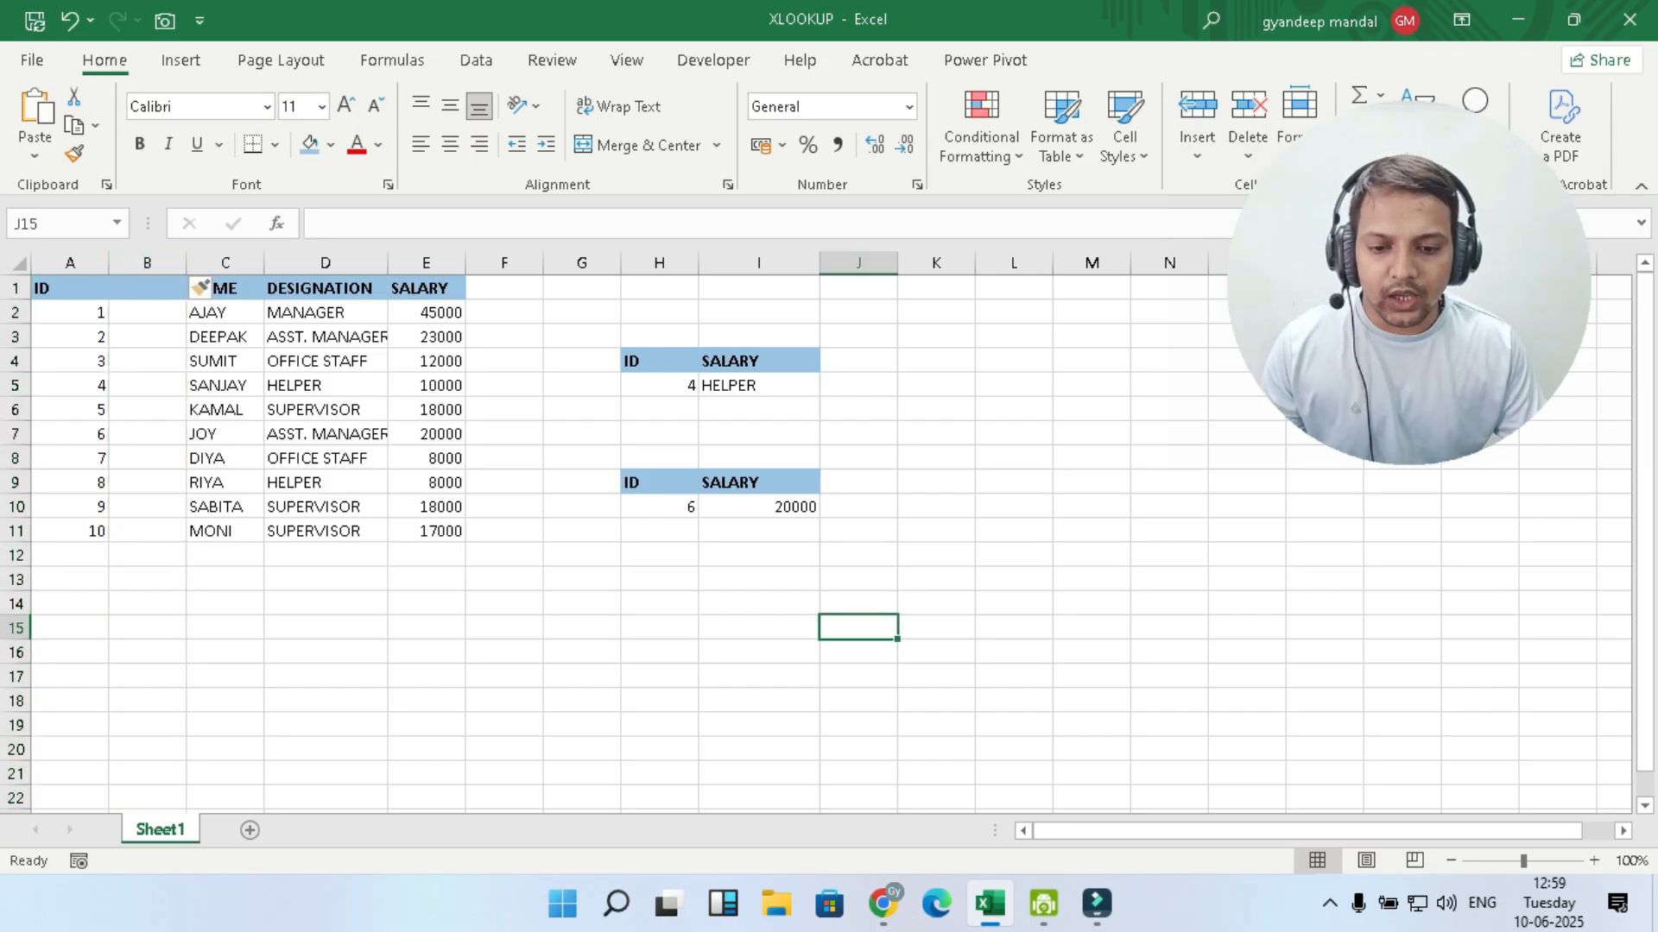
click(758, 507)
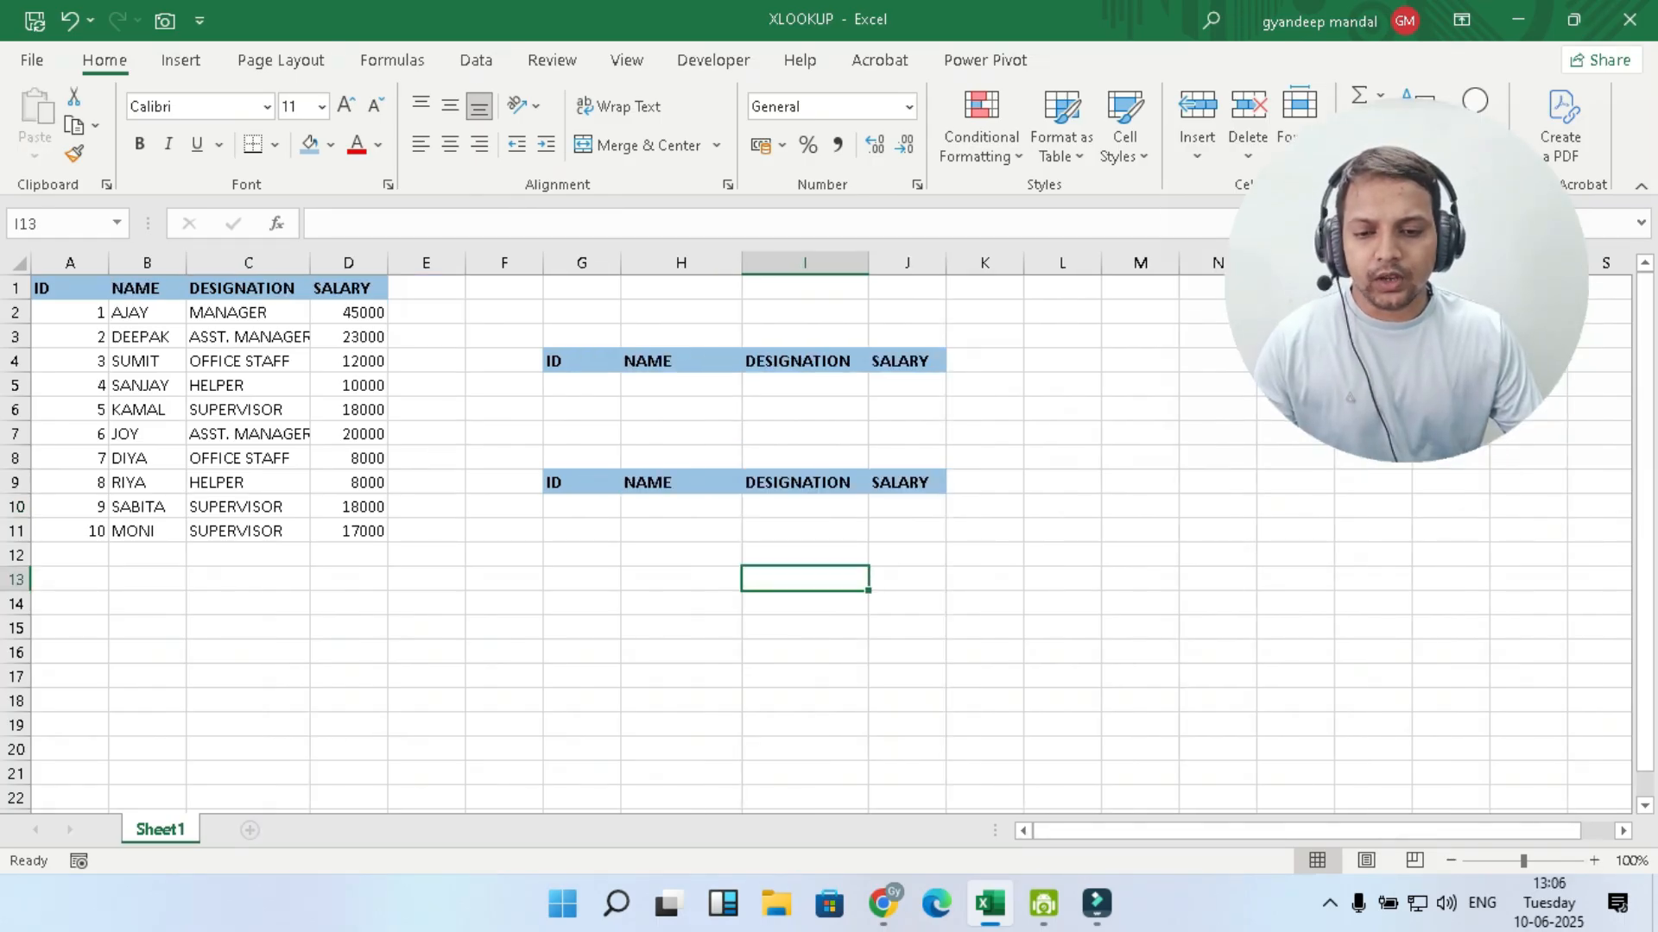
- Enter 2 as the lookup ID in G5 of the upper ID, NAME, DESIGNATION and SALARY table
click(581, 385)
text(2)
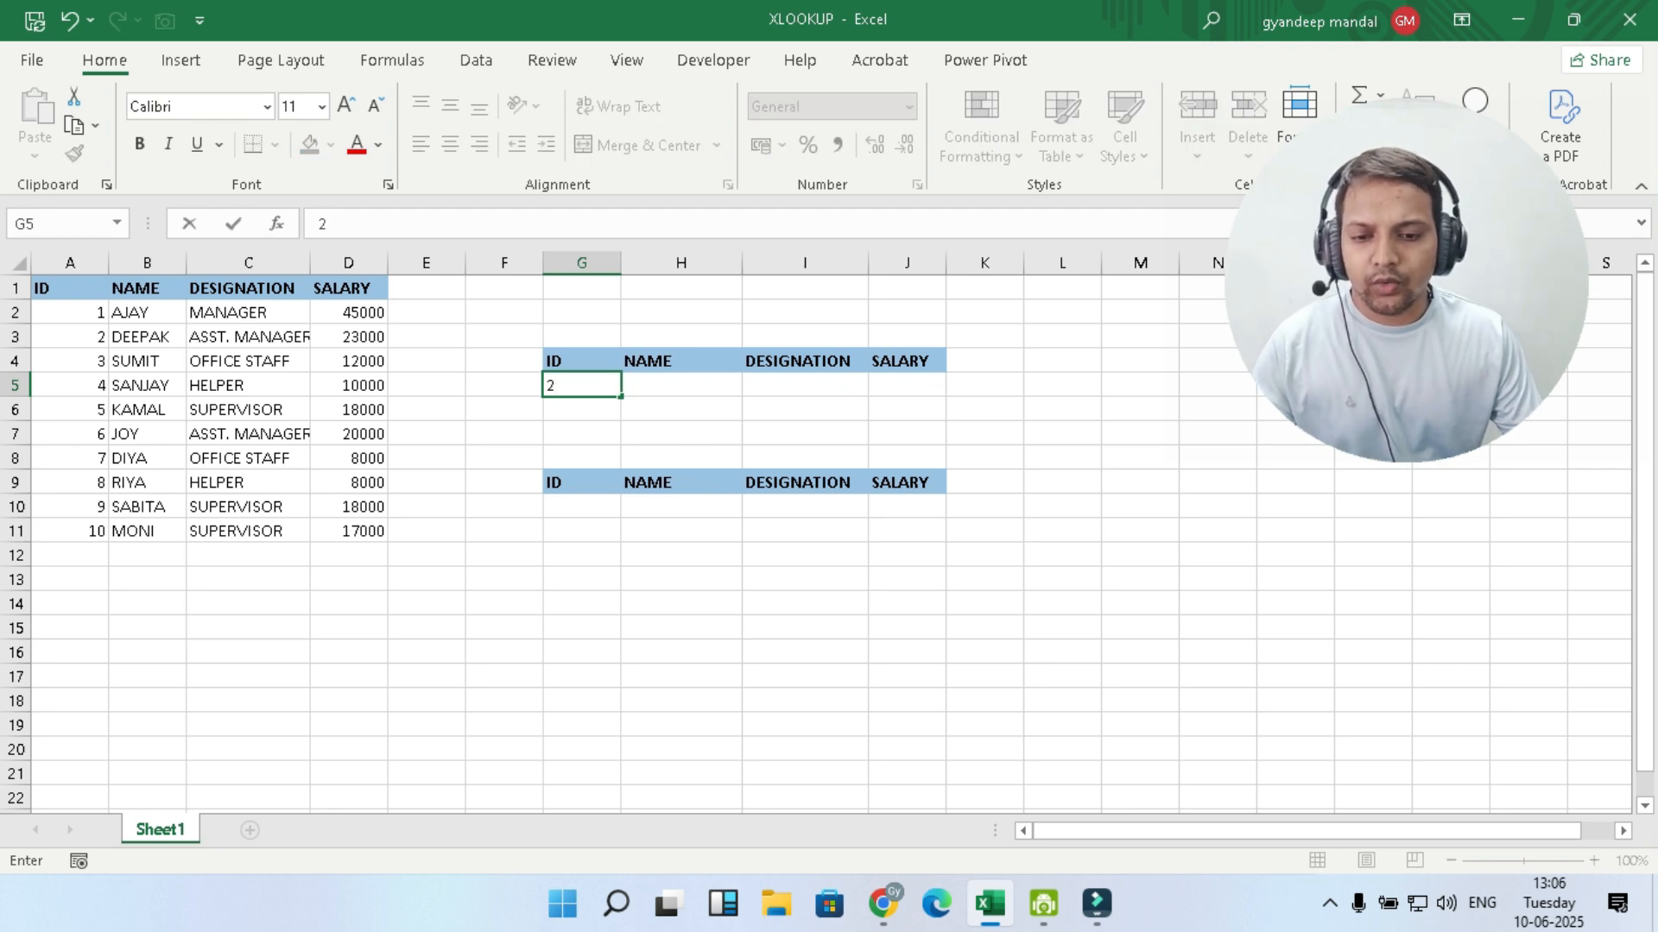
key(Tab)
- Start a VLOOKUP formula in H5 with lookup value G5 and table array A1:D11
text(=)
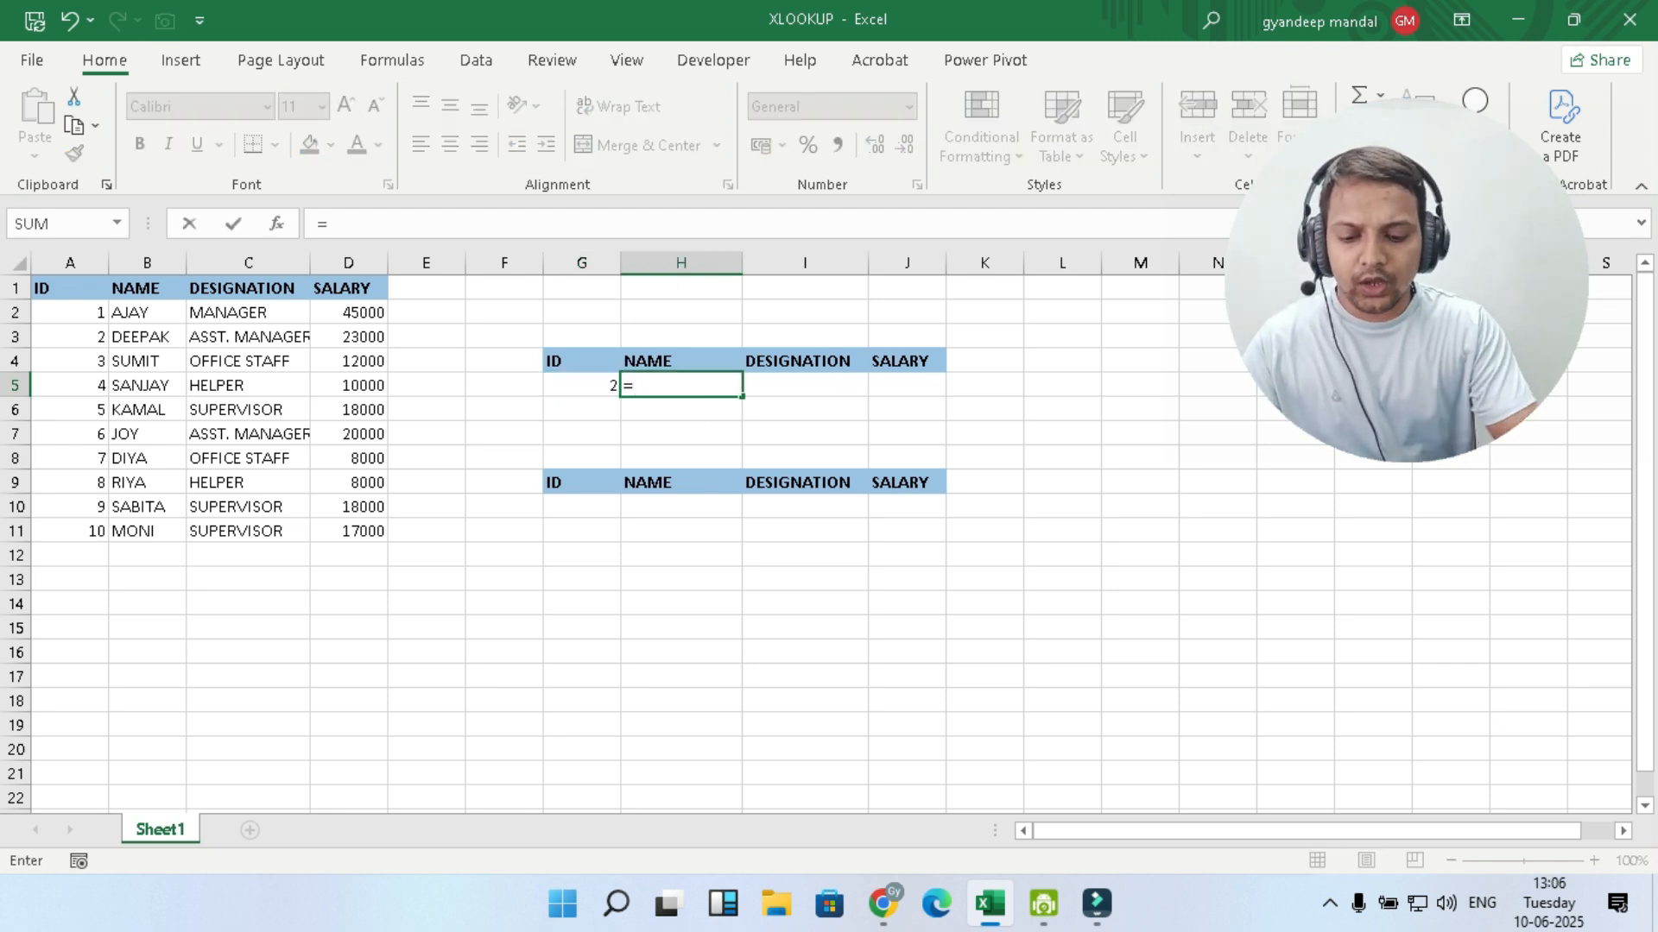
text(VLOOKUP()
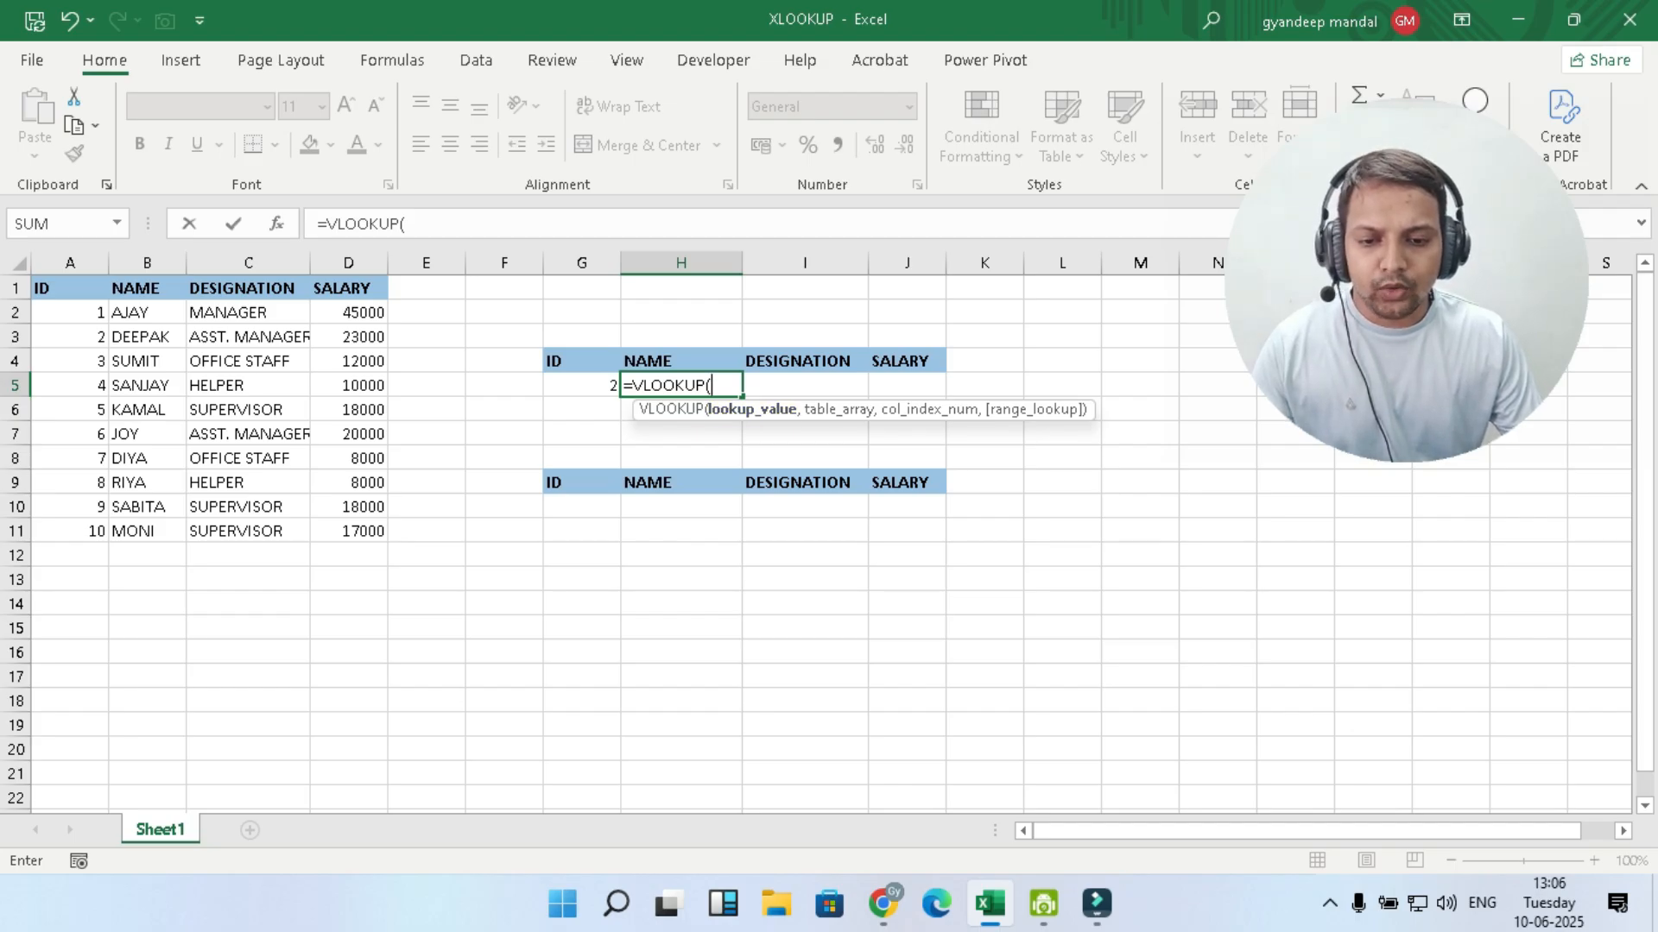
click(582, 385)
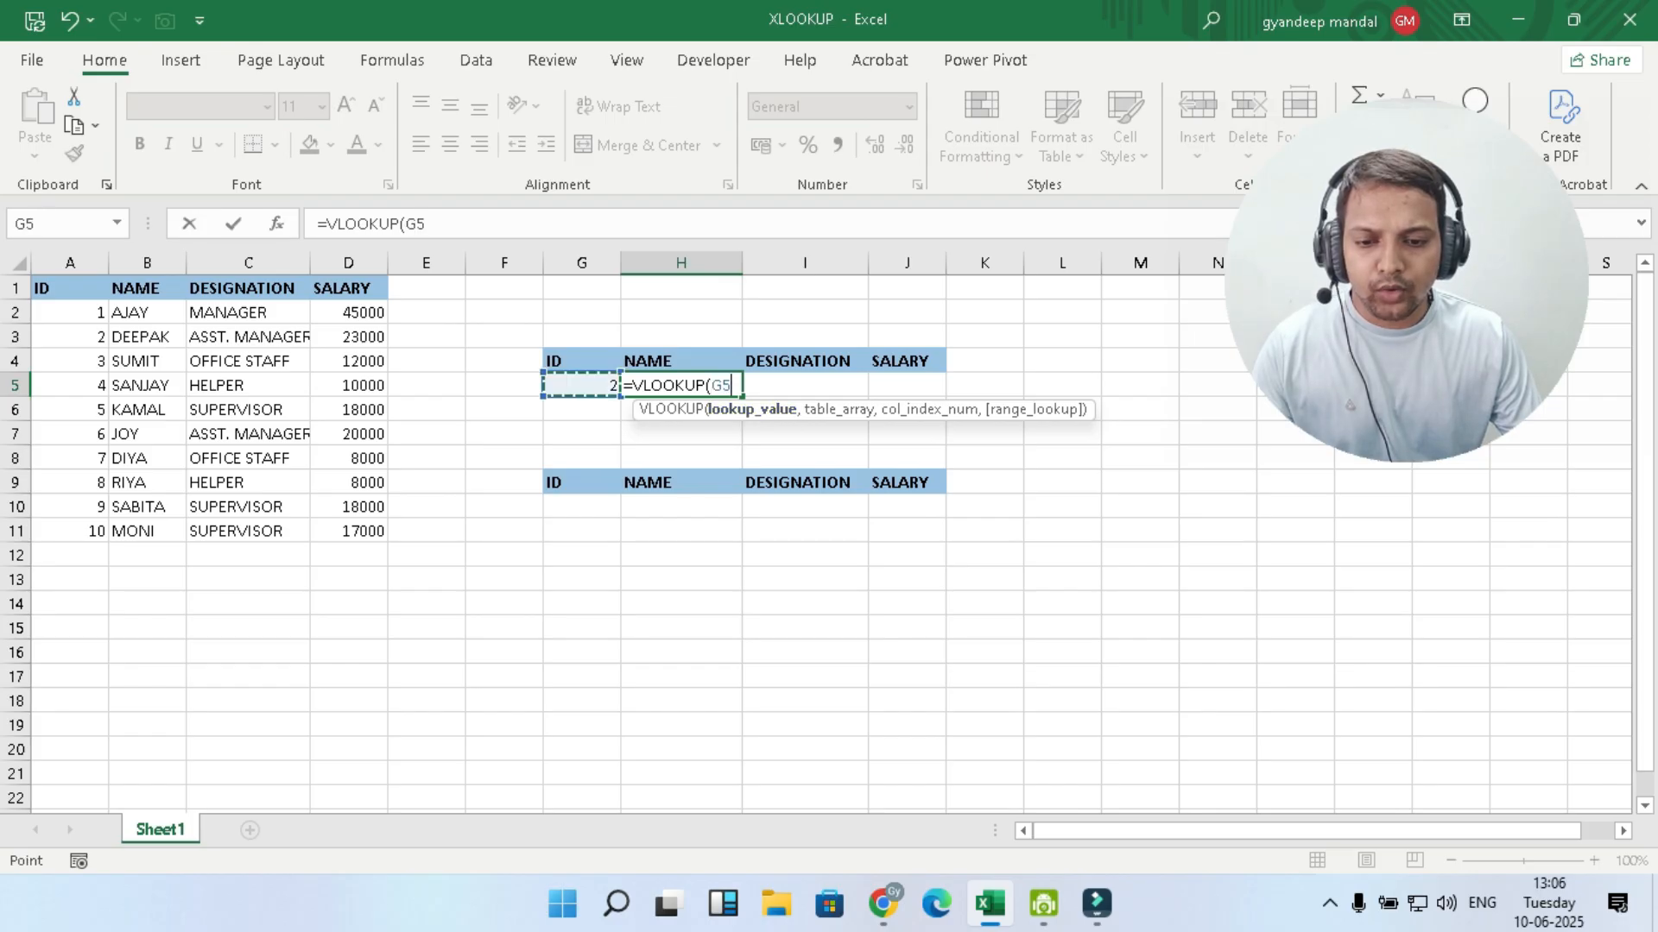
text(,)
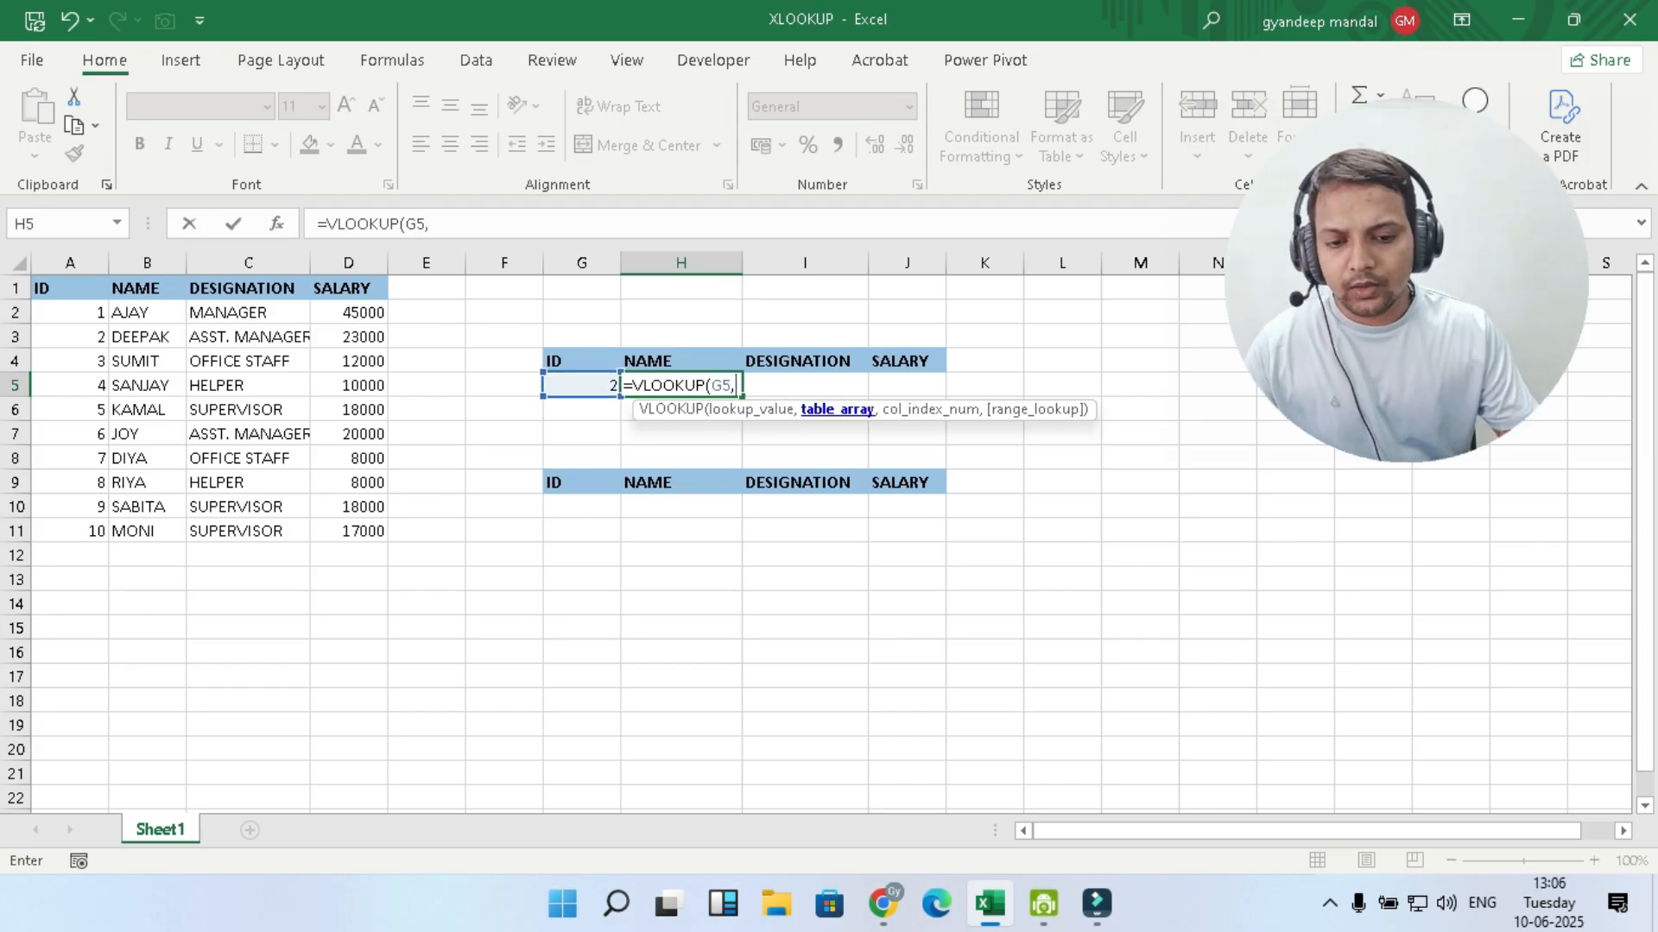
drag(52, 288, 384, 535)
- Complete the VLOOKUP in H5 with COLUMNS(A1:B1) as the column index and 0 as the range lookup
text(,CO)
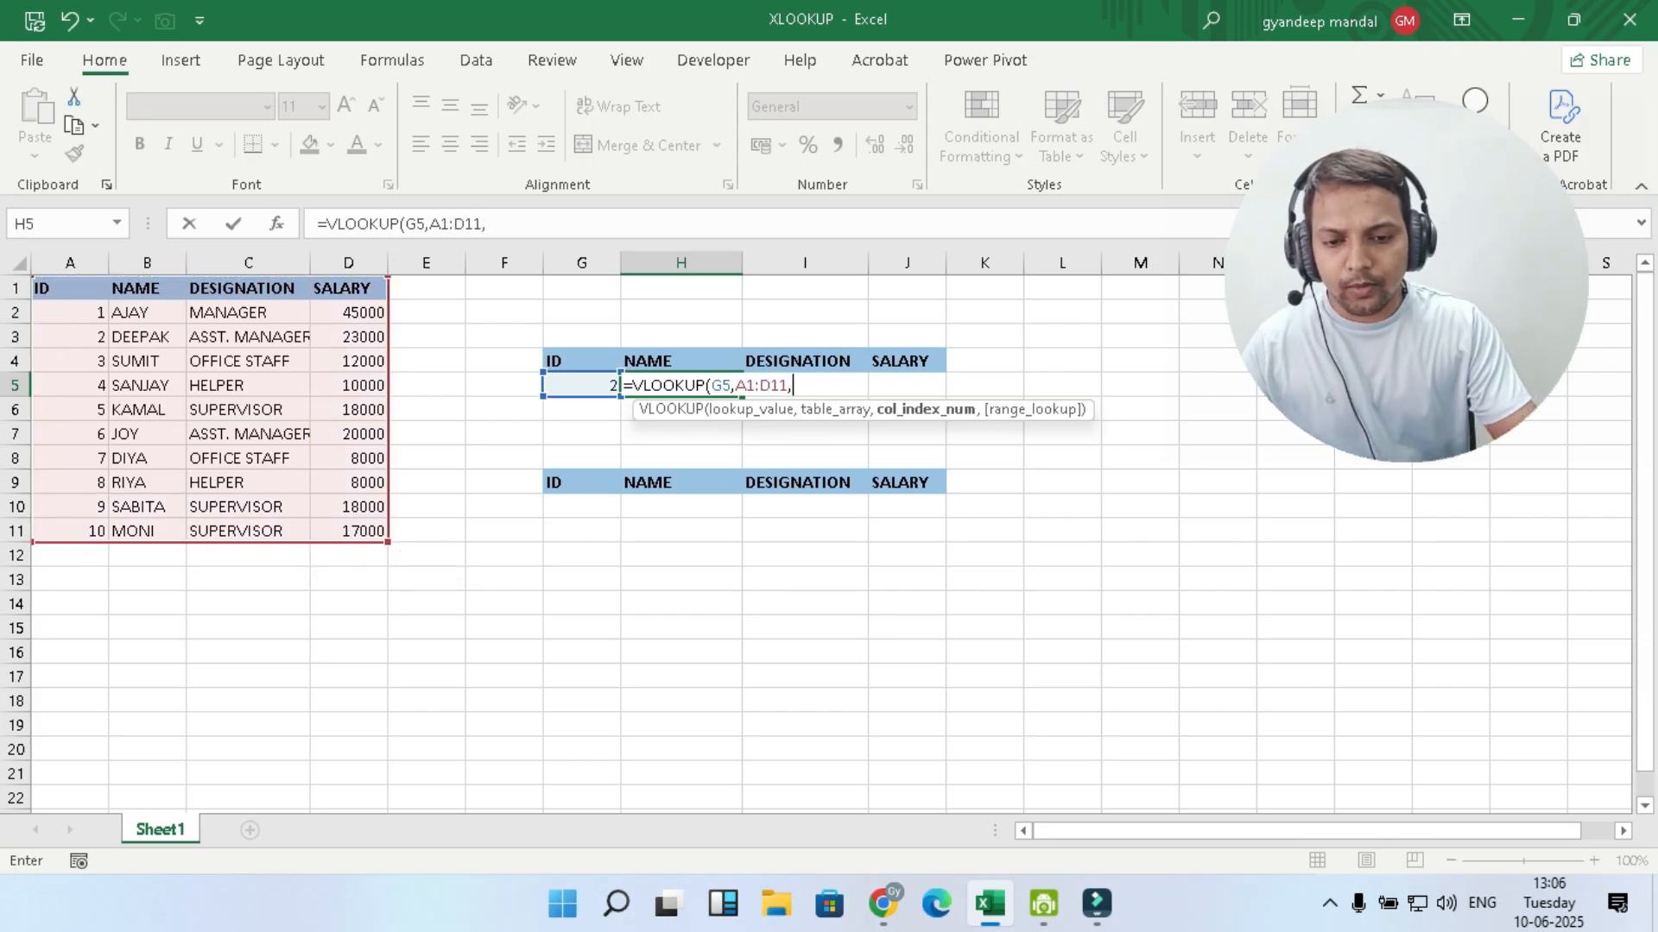
text(L)
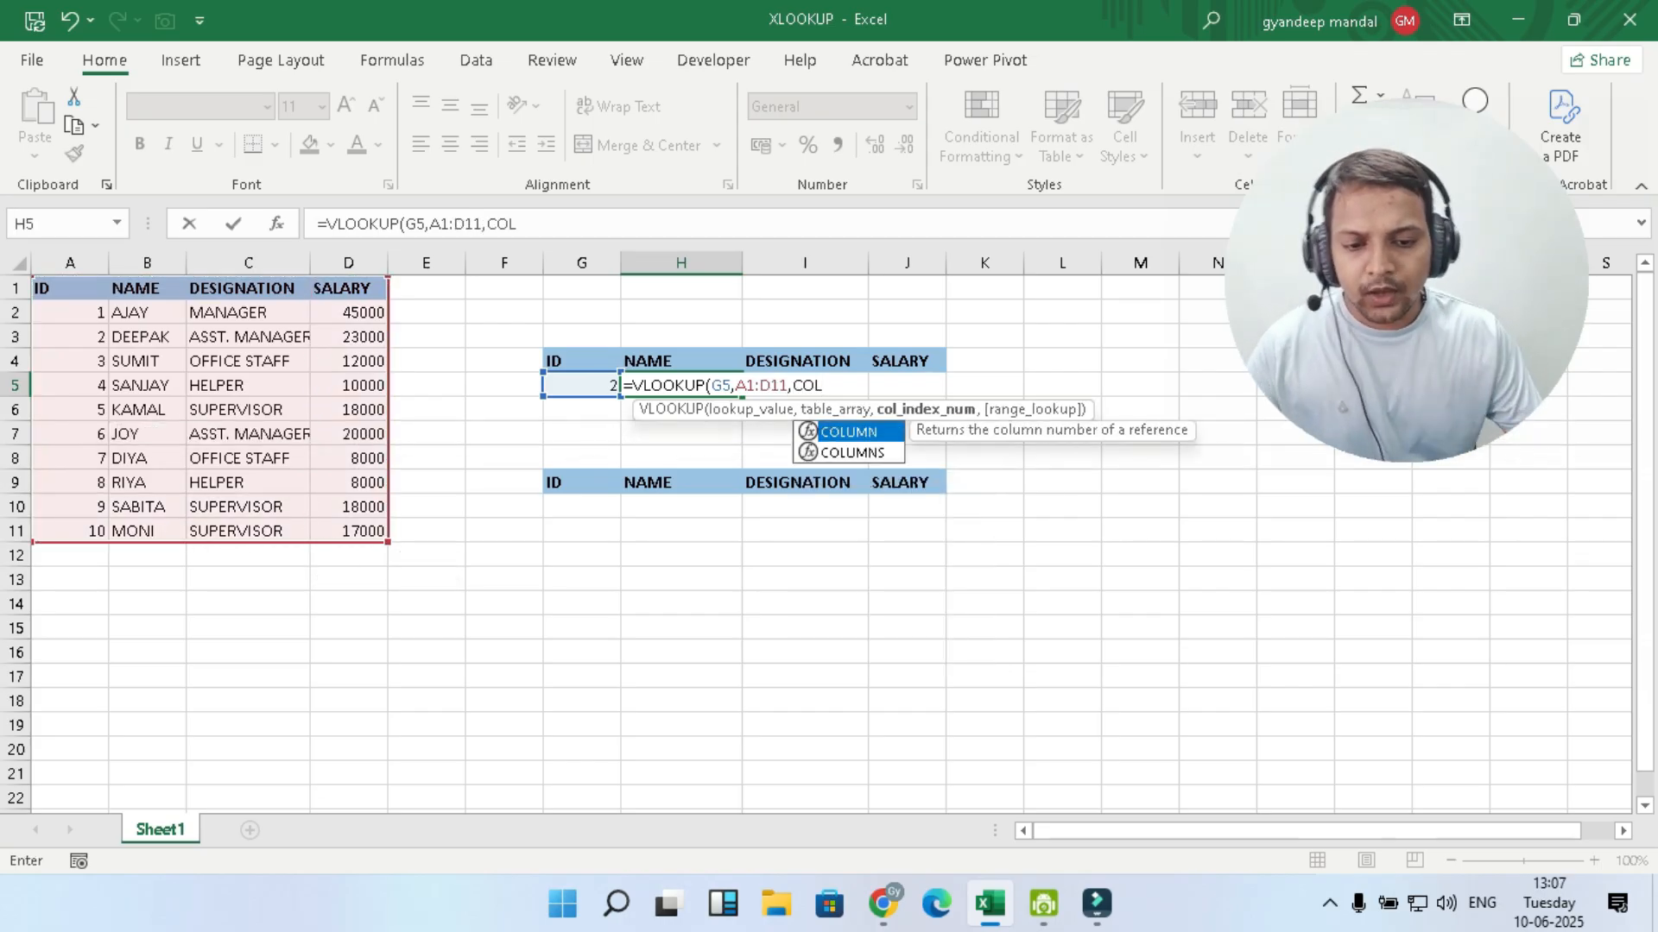
key(Down)
key(Tab)
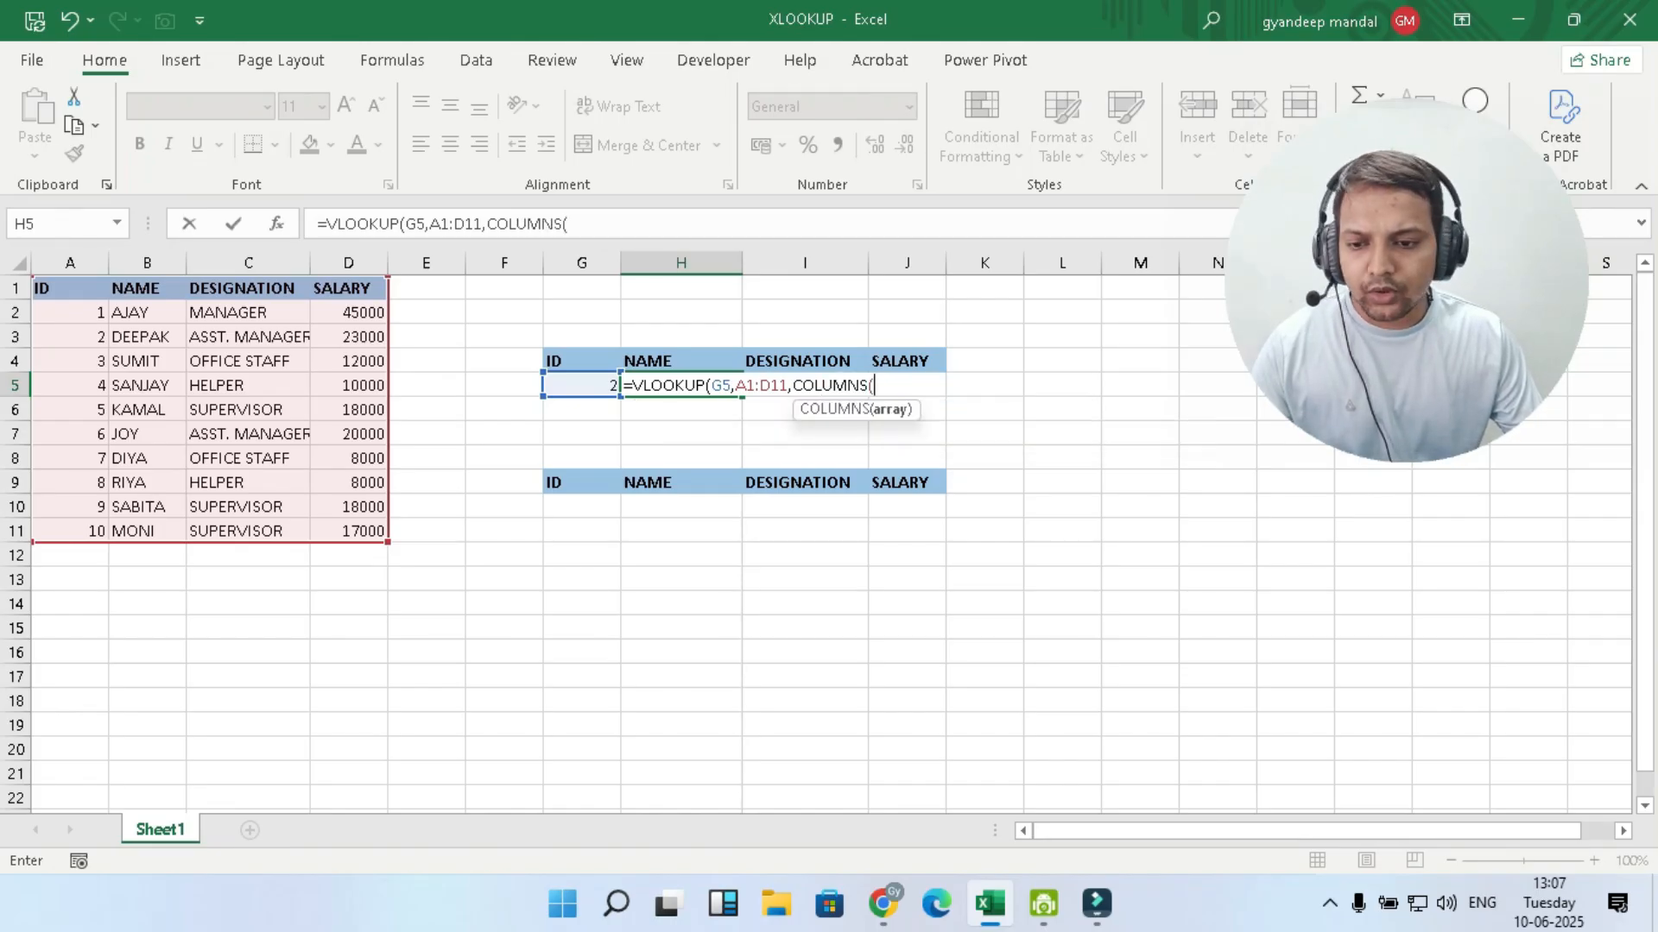
drag(71, 289, 147, 288)
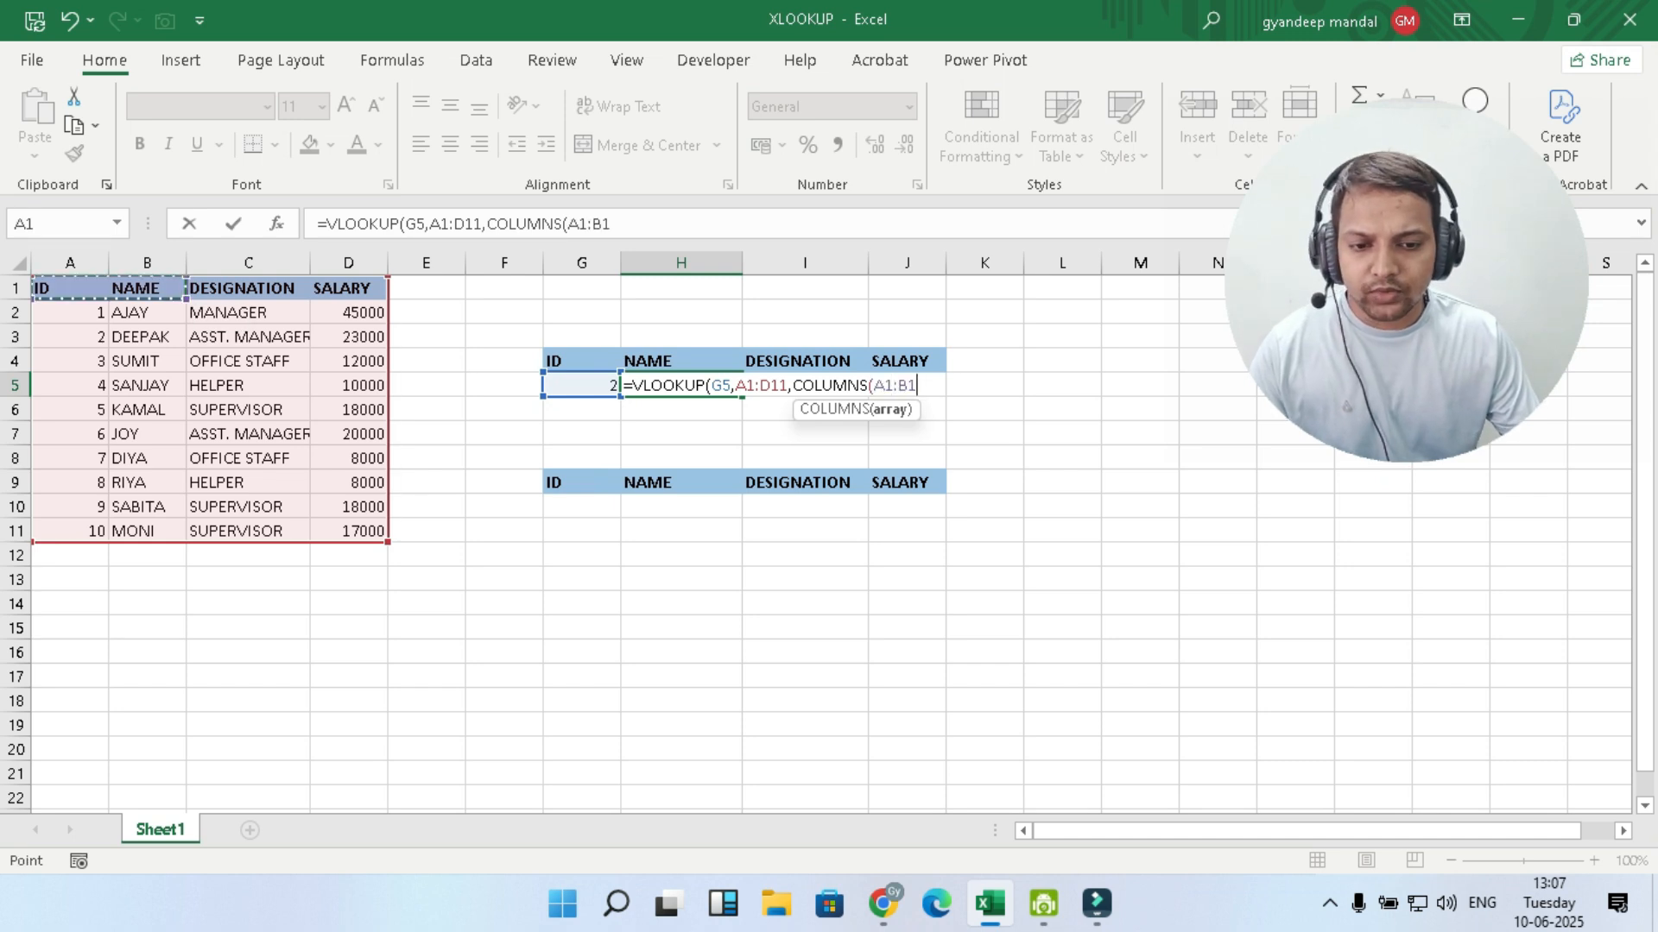
text())
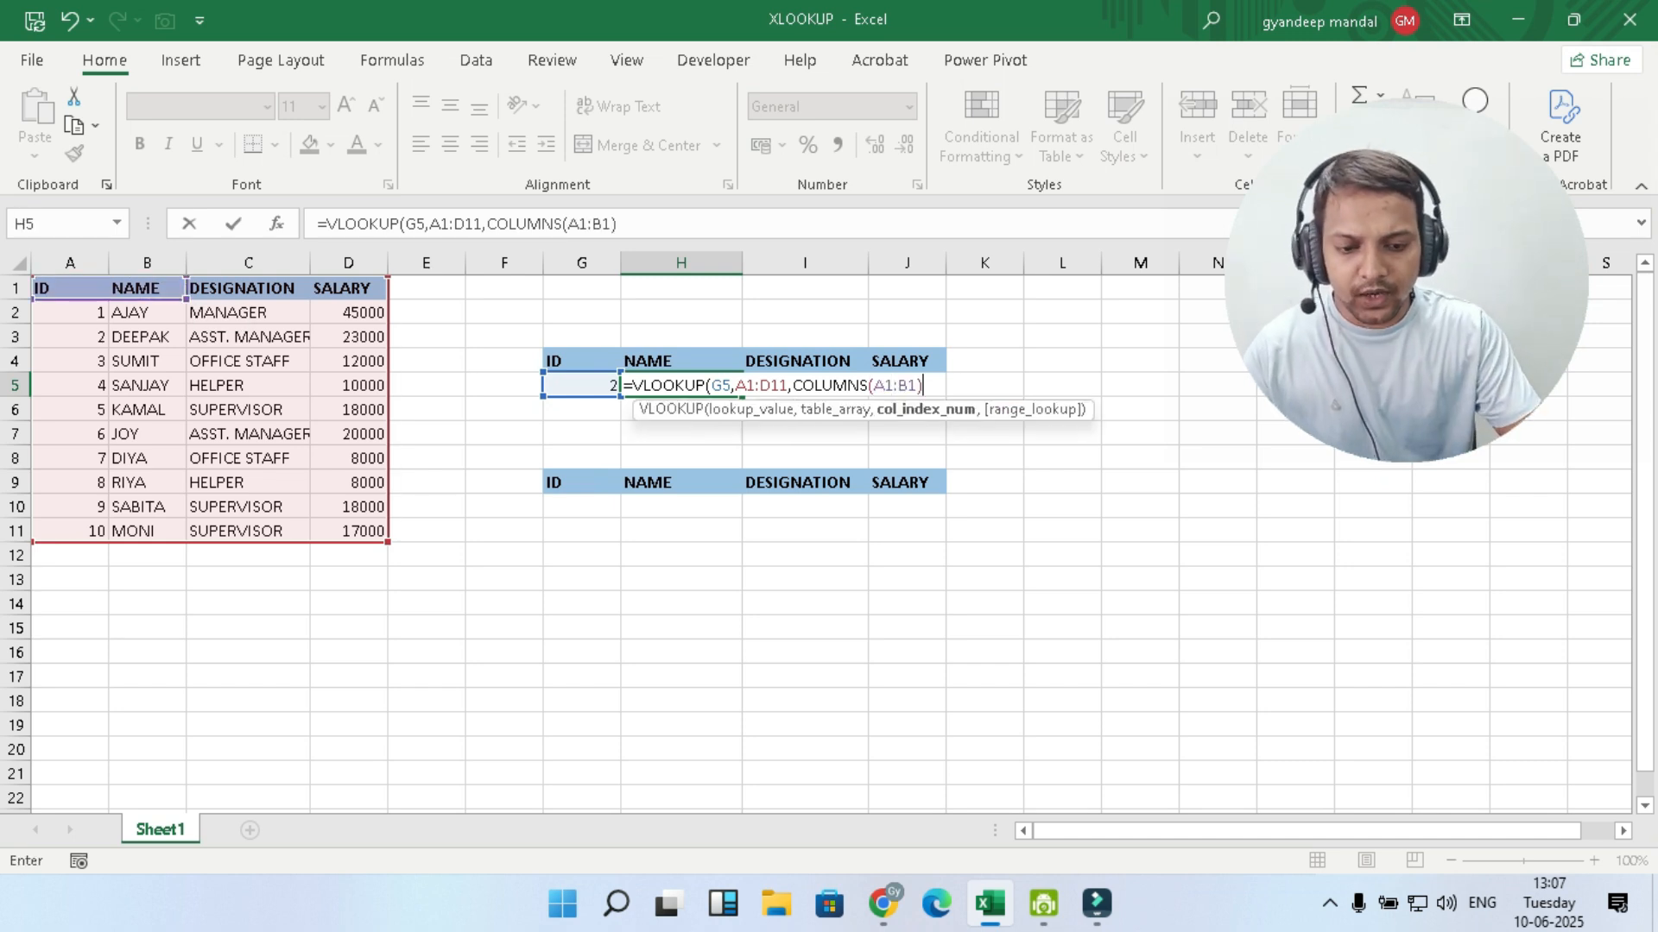
text(,0)
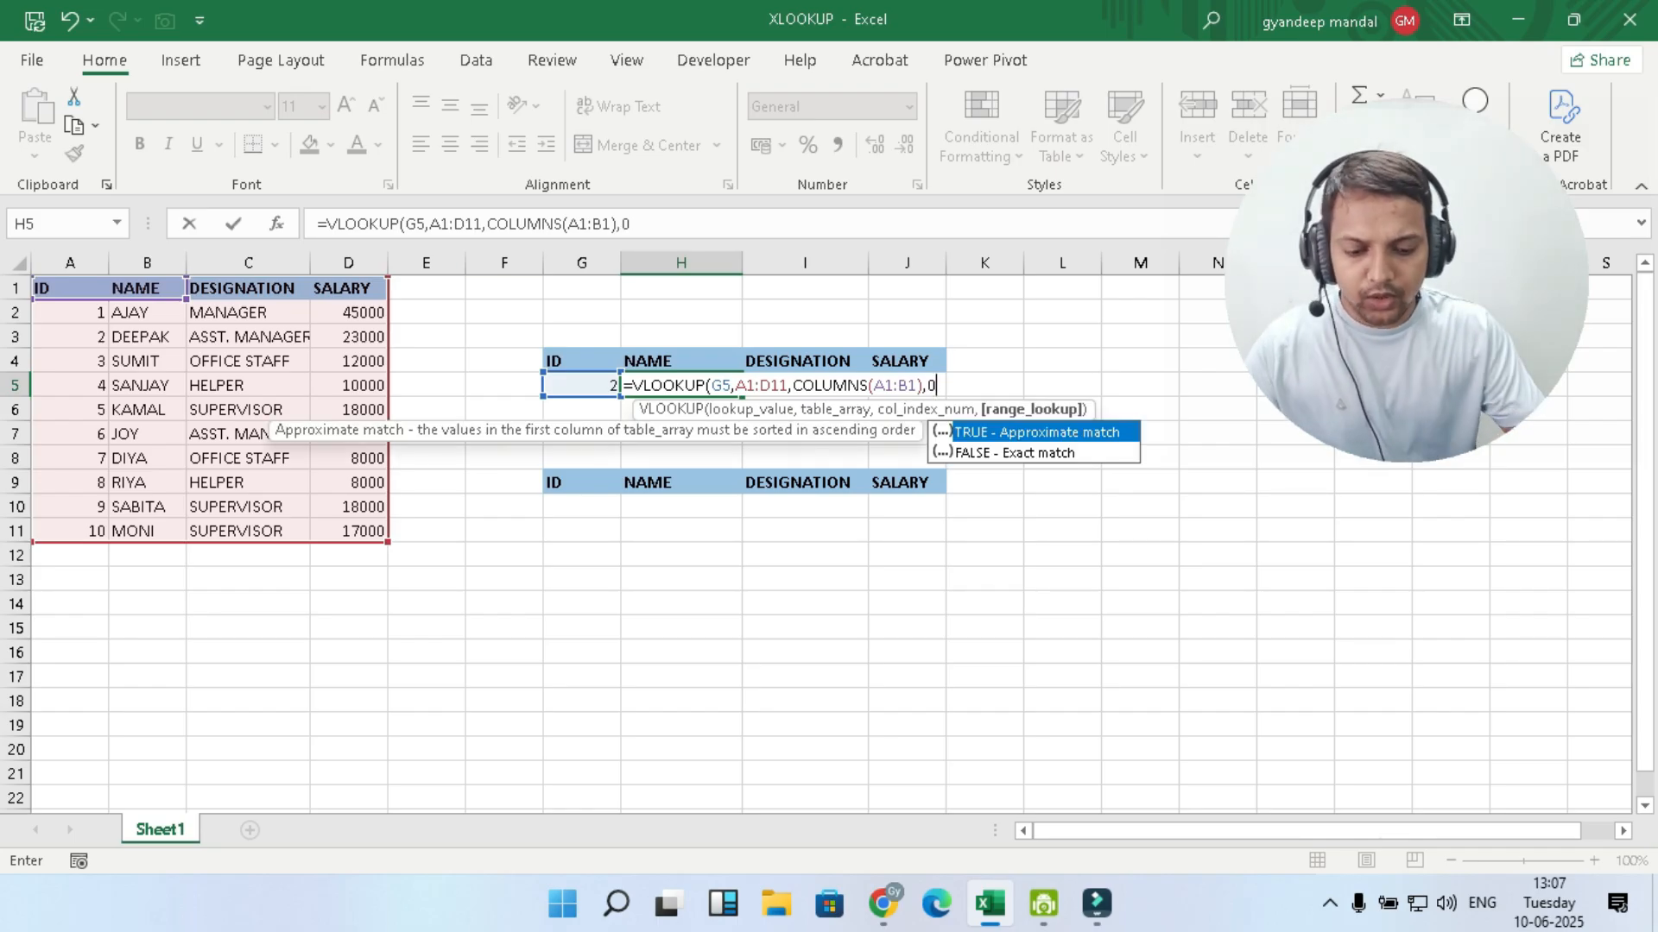
text())
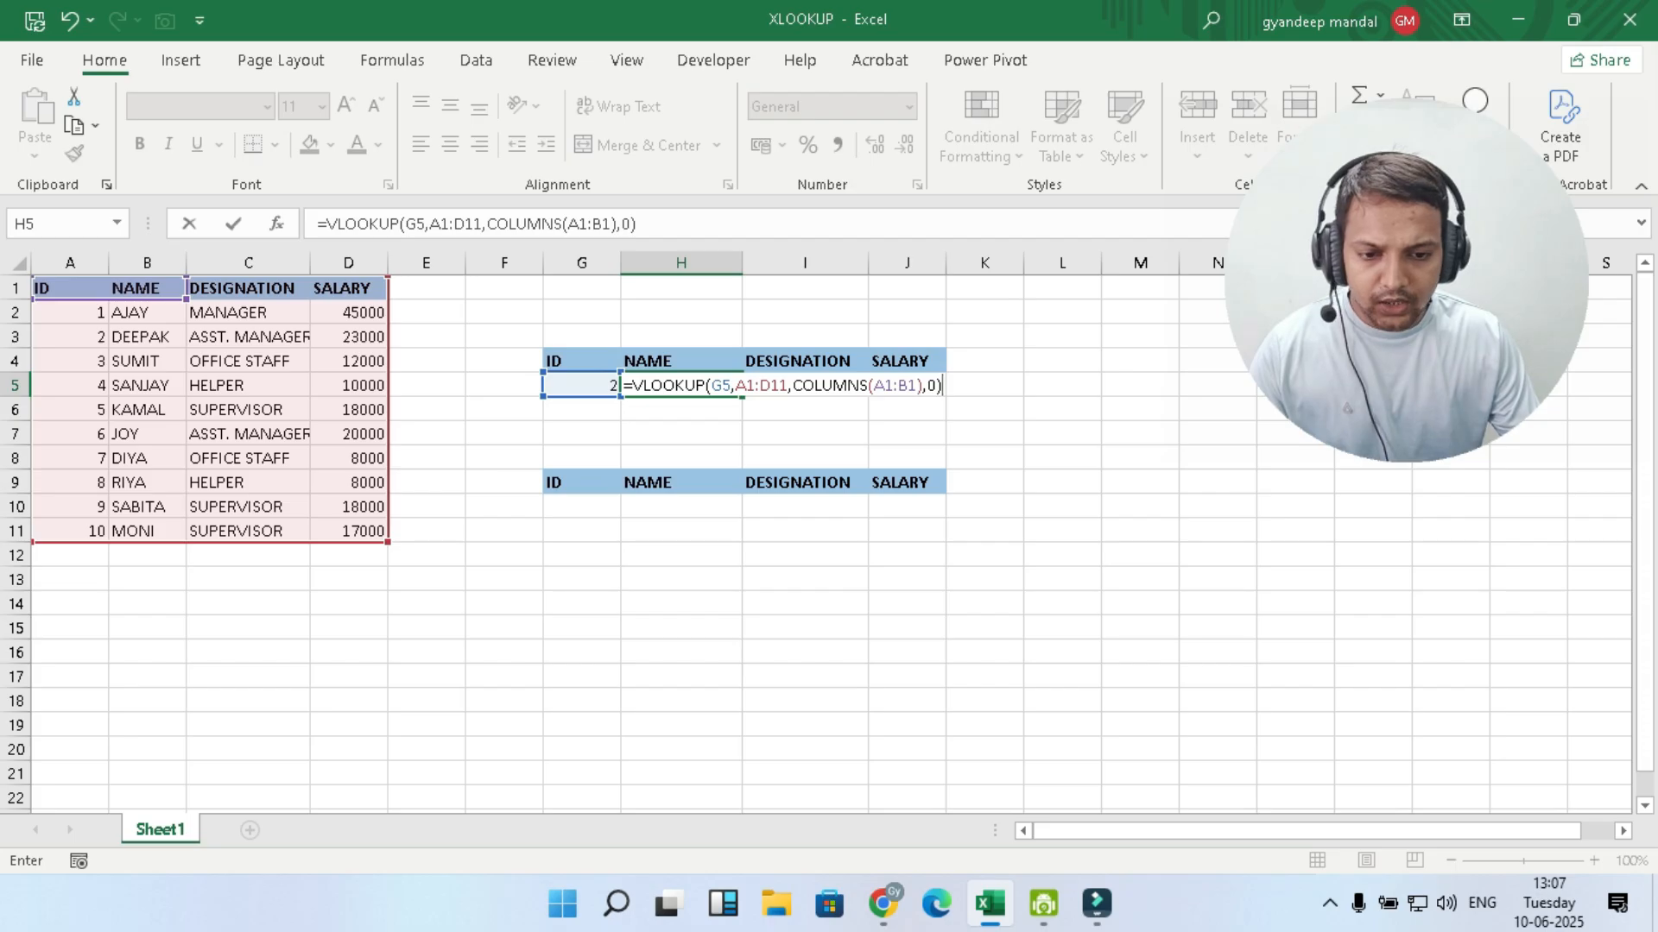
- Make the A1 references absolute in both the COLUMNS argument and the table array of the H5 formula
click(885, 385)
double_click(884, 385)
key(F4)
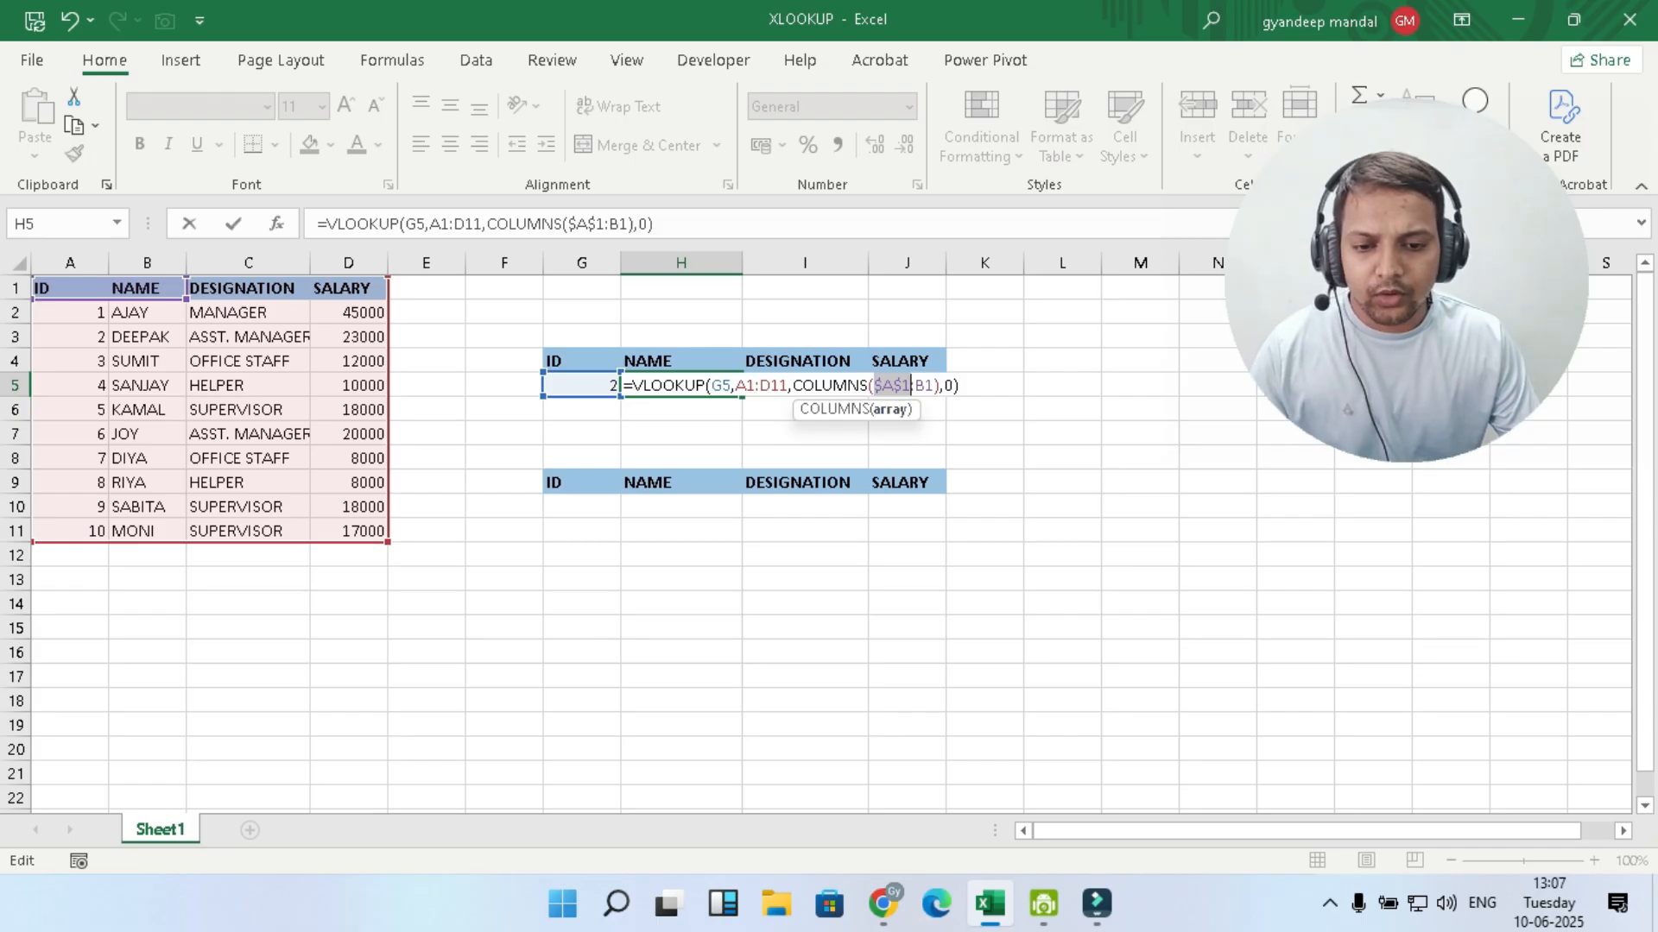
mouse_move(735, 385)
mouse_down()
mouse_move(789, 385)
mouse_move(756, 385)
mouse_up()
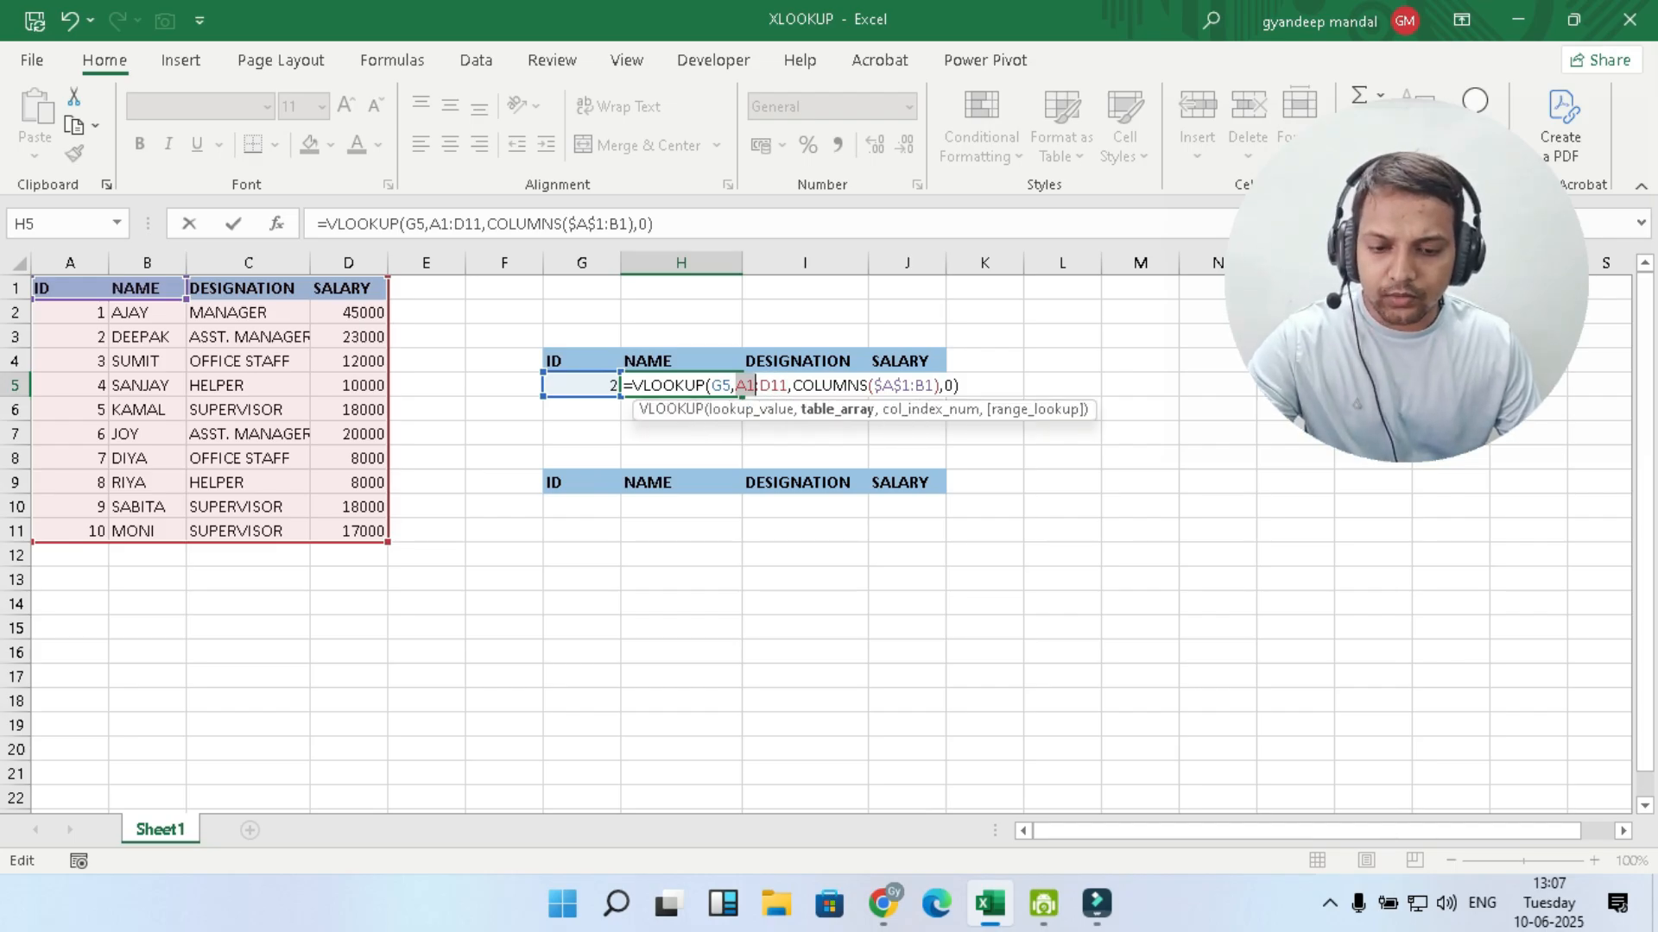
text(4)
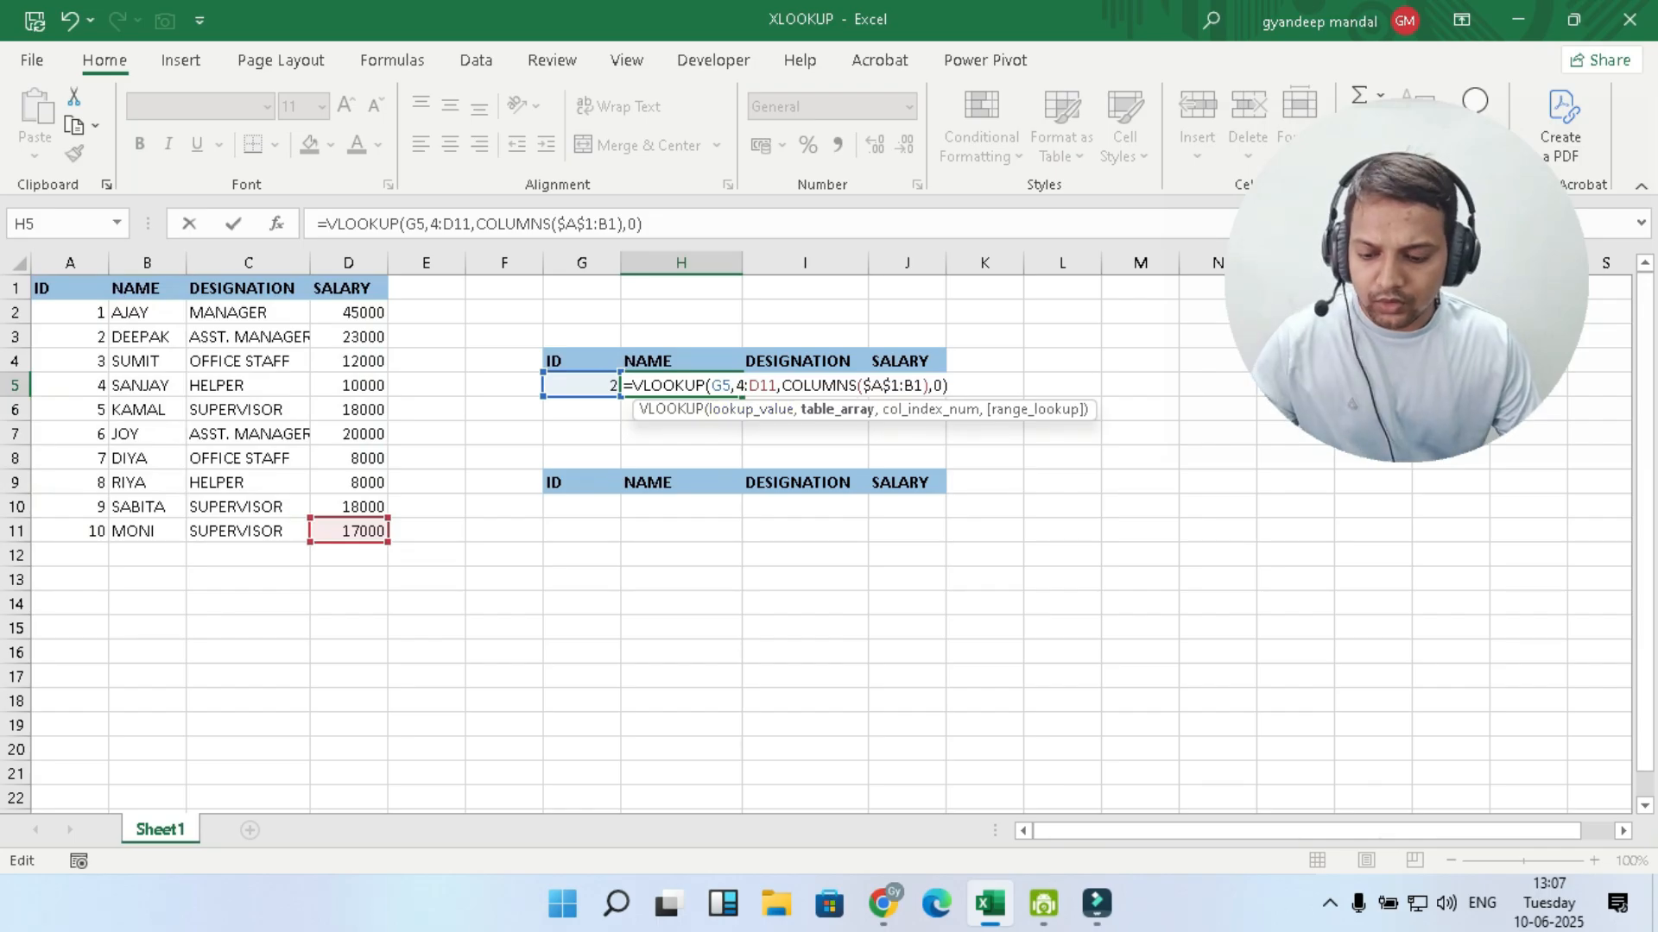
key(ctrl+z)
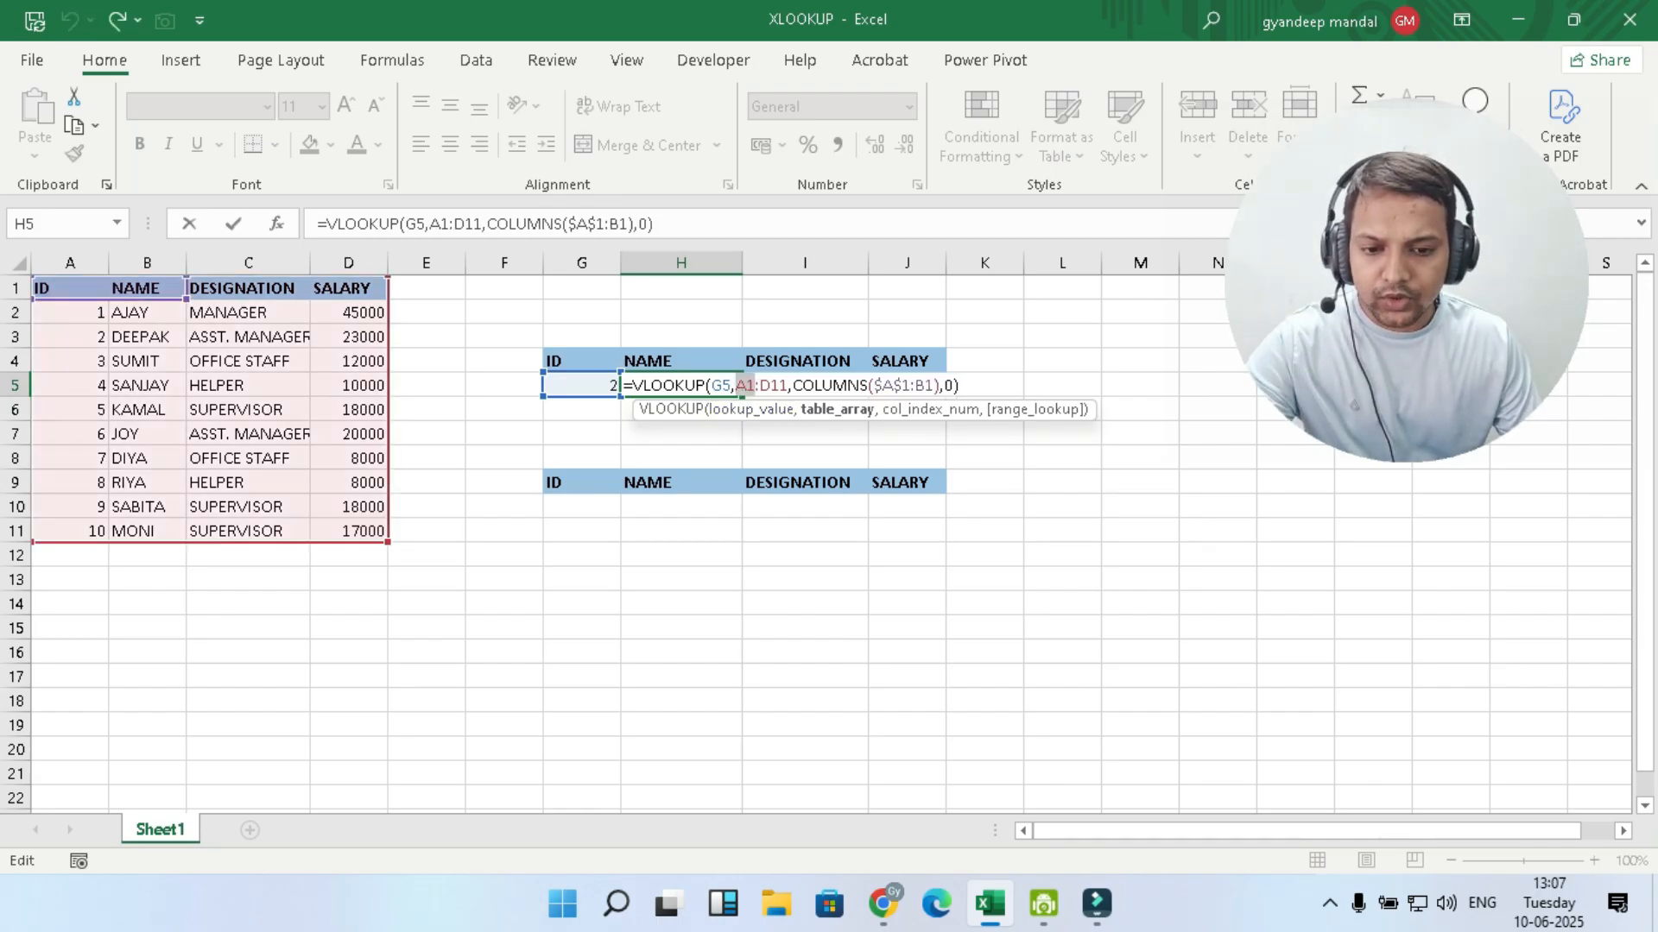
key(F4)
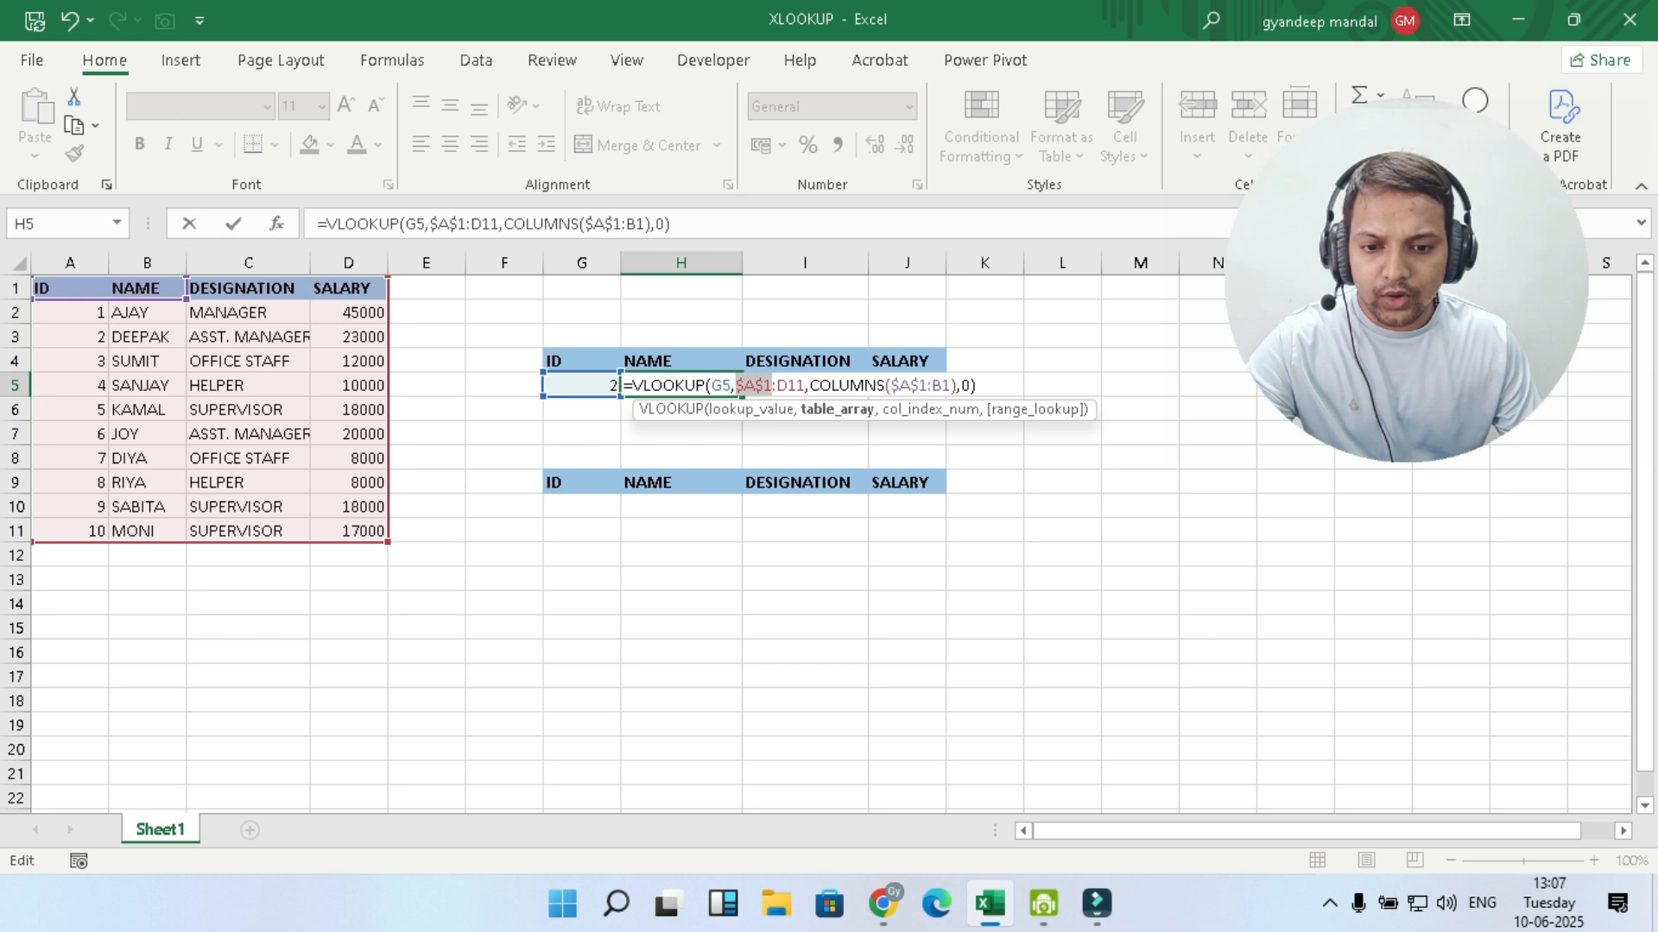
- Make lookup value G5 and table array end D11 absolute, and enter the VLOOKUP formula in H5
double_click(721, 386)
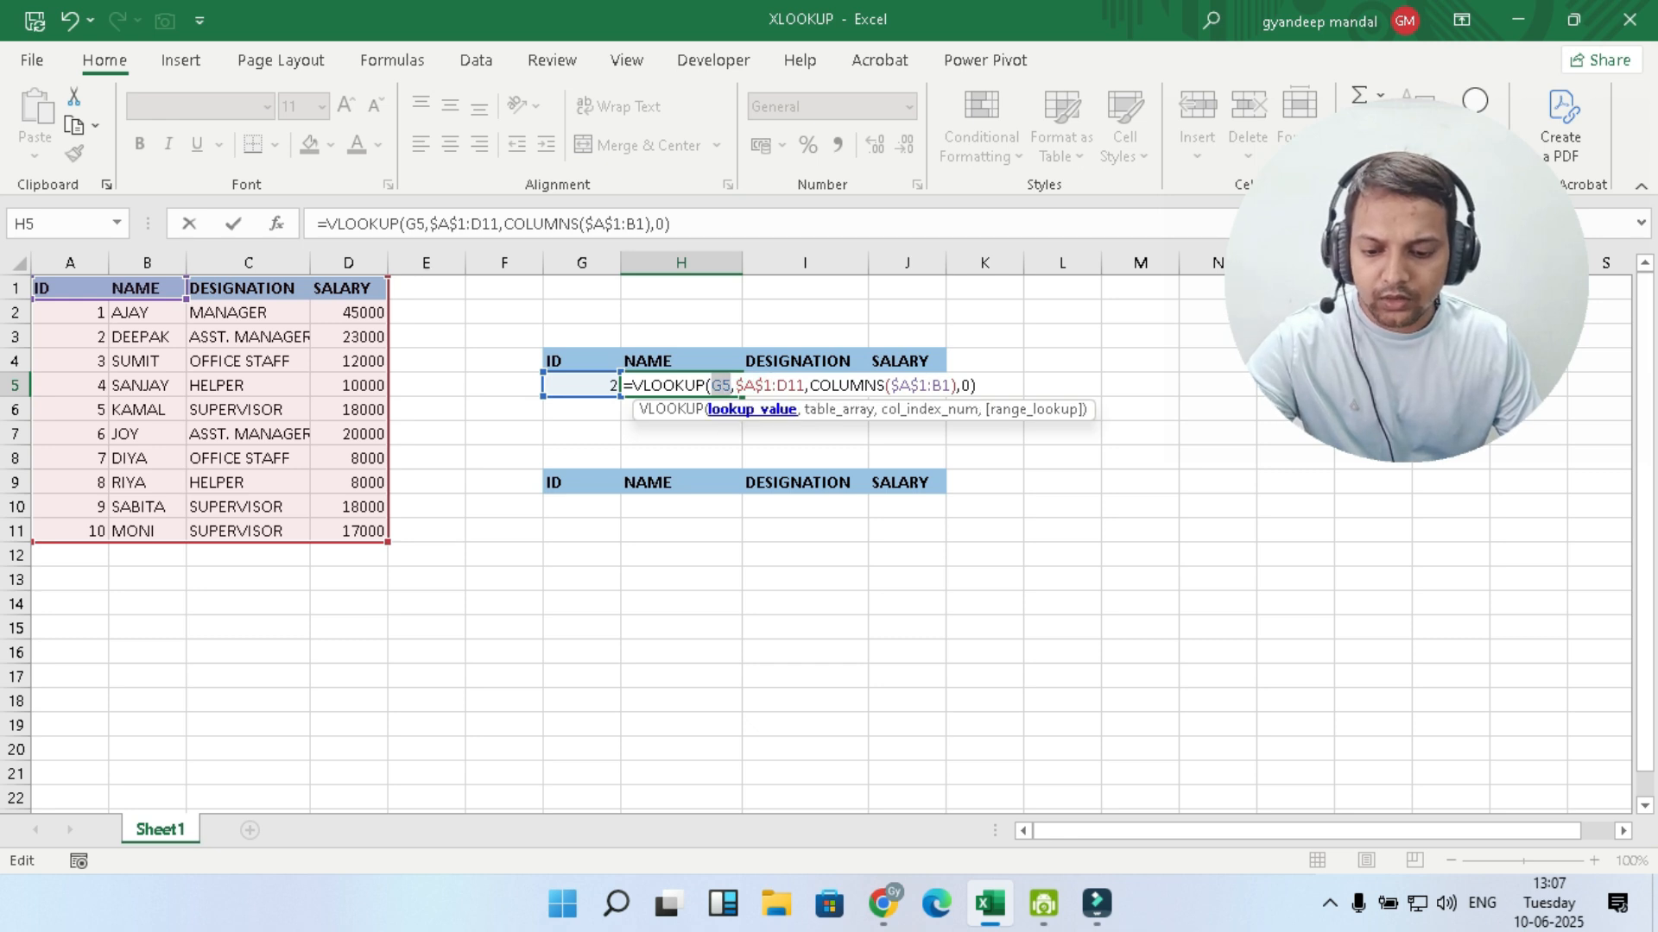
key(F4)
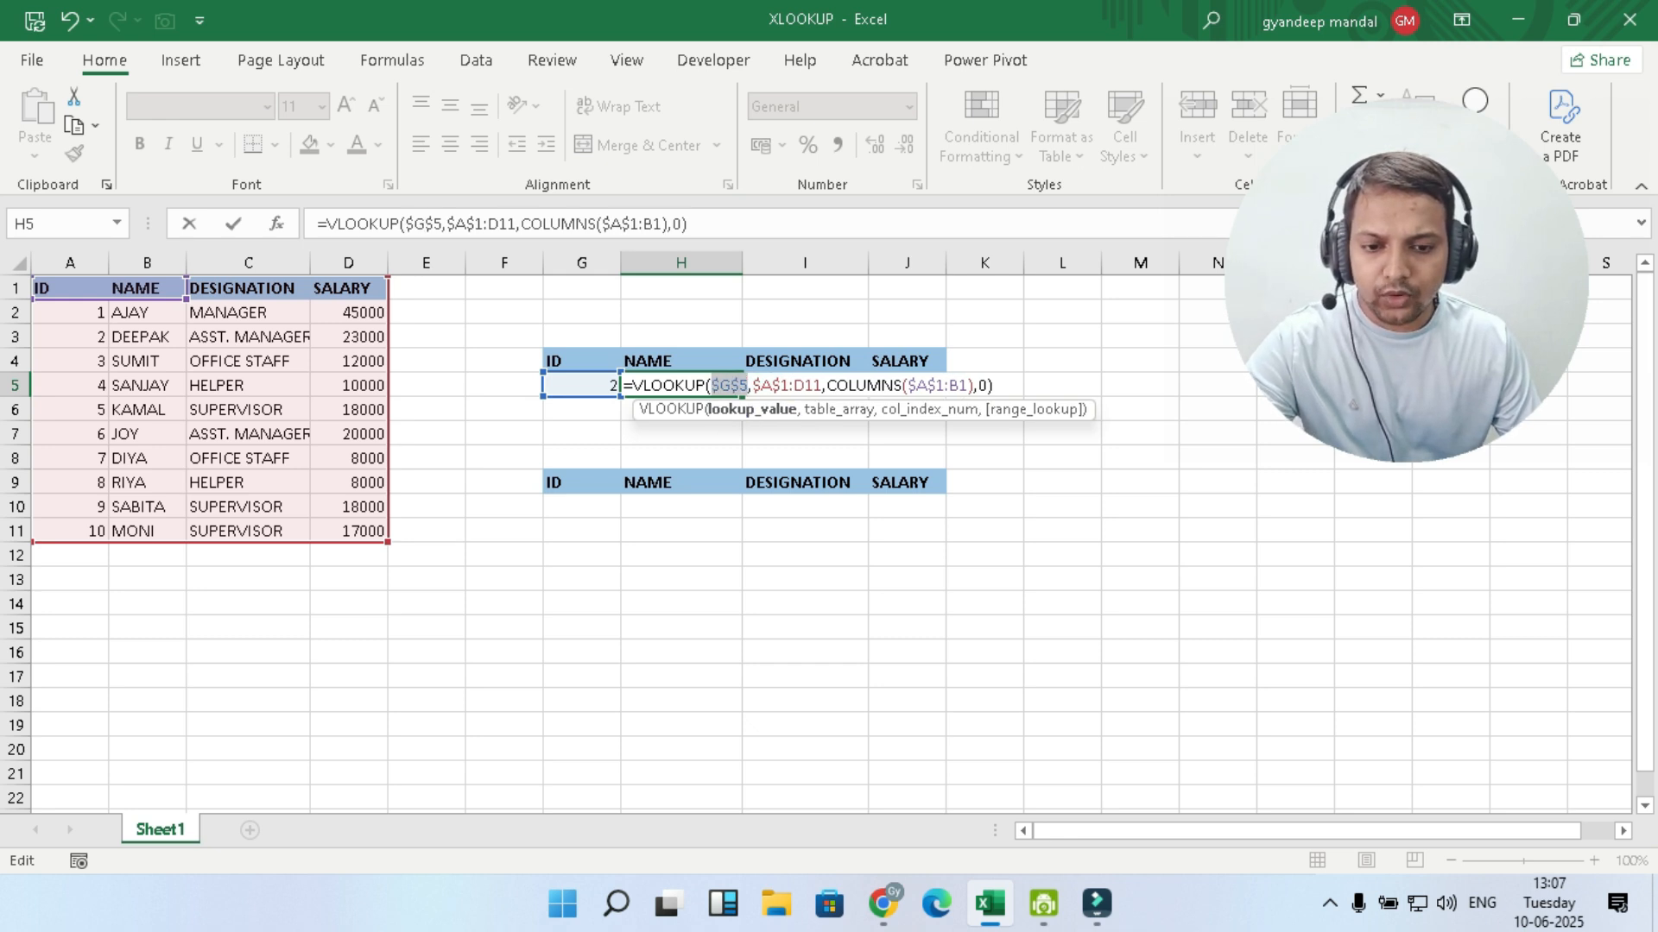
drag(794, 386, 824, 386)
click(794, 386)
key(F4)
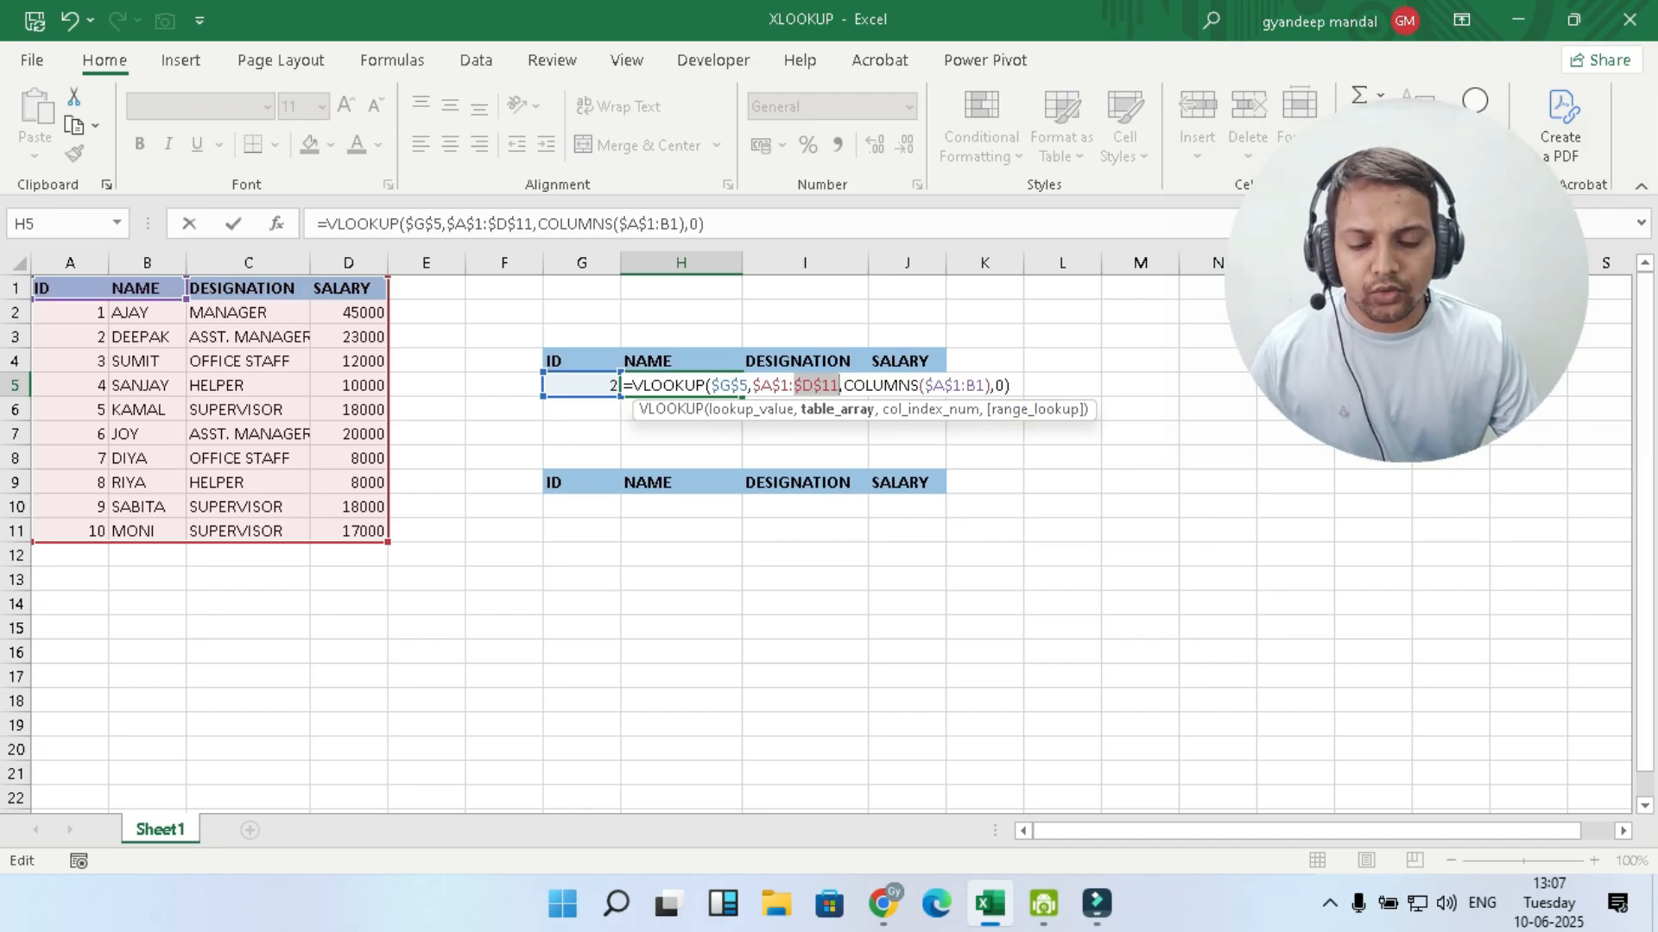
key(Return)
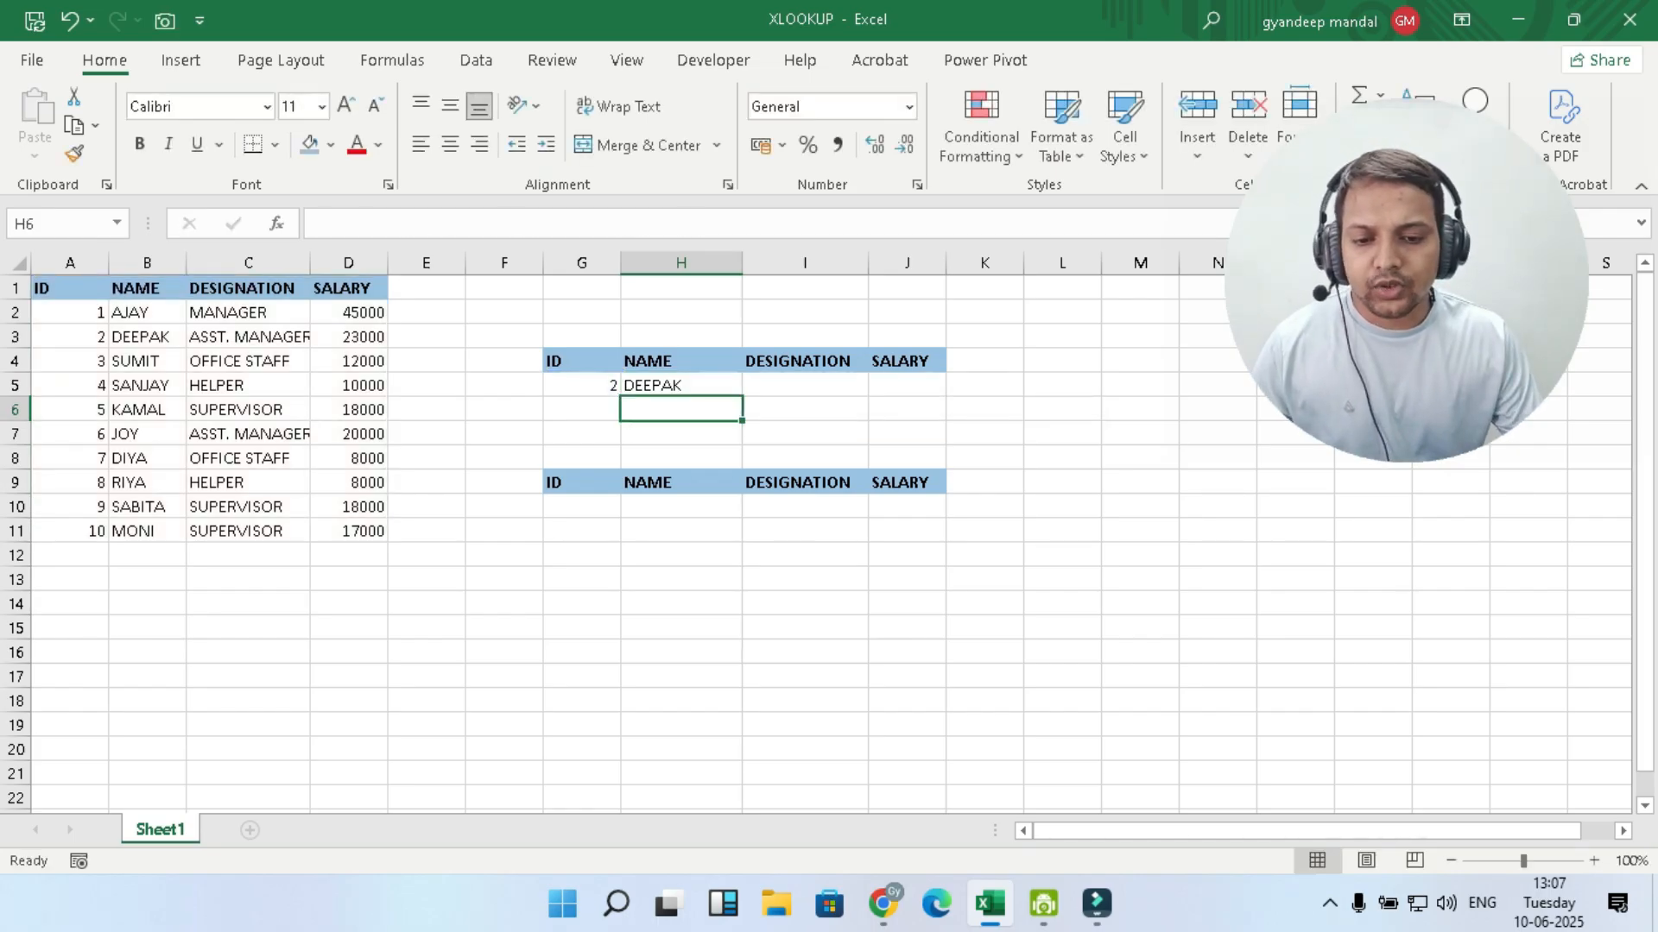
- Fill the H5 VLOOKUP formula across to J5 and slightly widen column J
key(Up)
drag(742, 396, 941, 393)
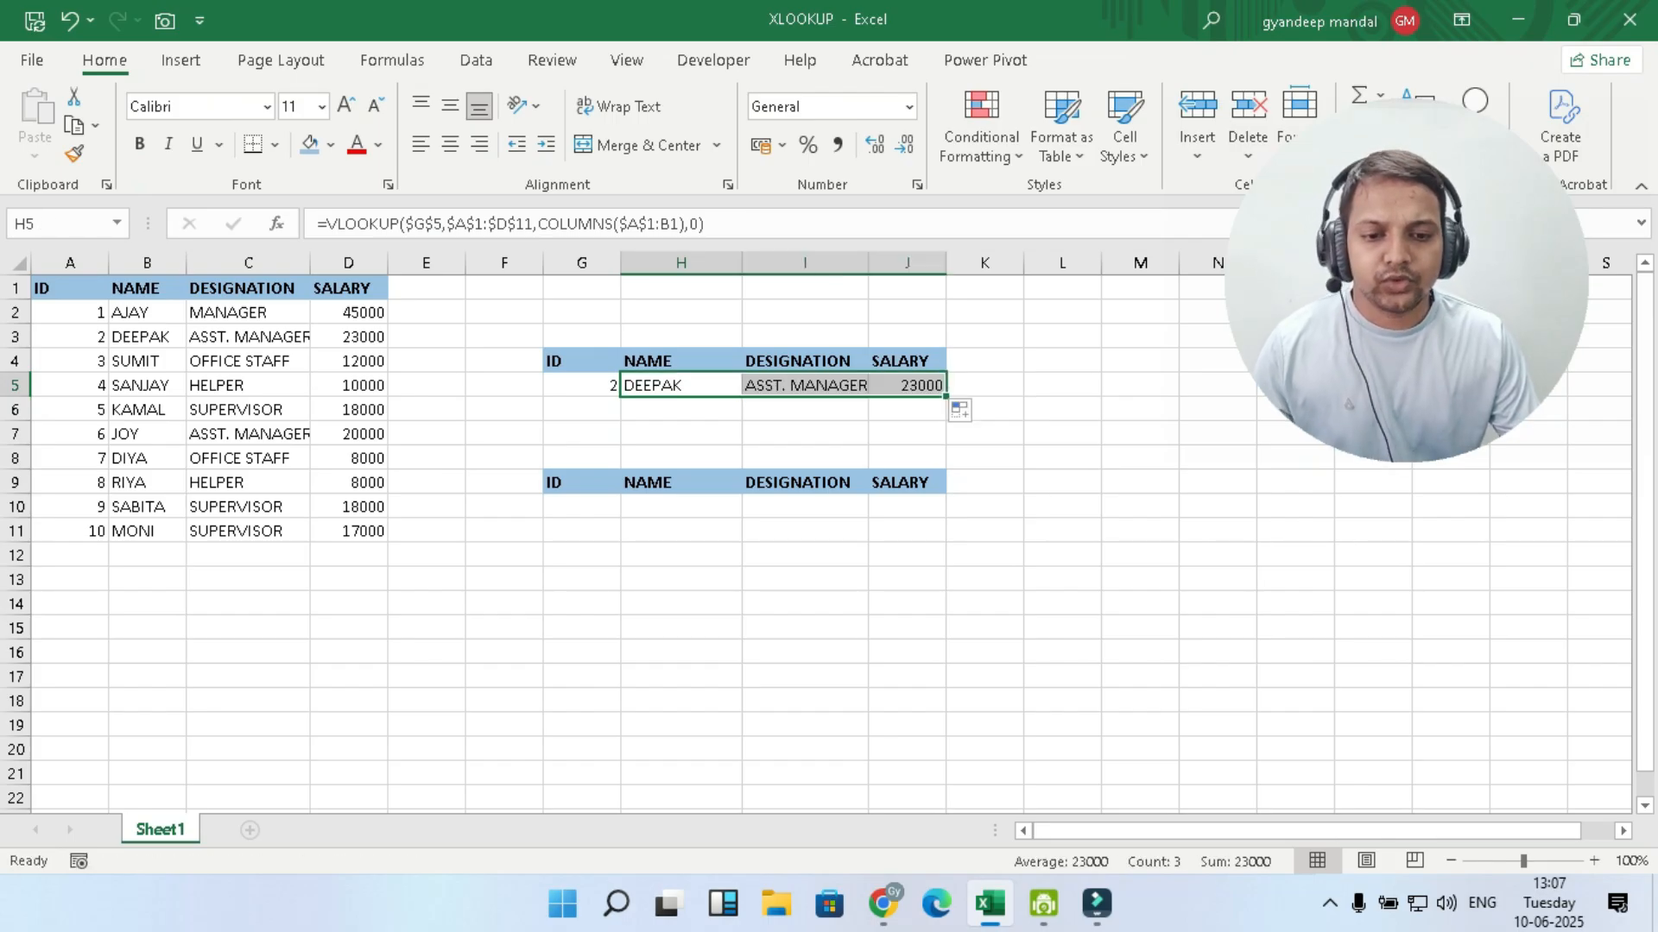
drag(947, 263, 967, 263)
- Change the lookup ID in G5 of the upper table to 4
click(582, 385)
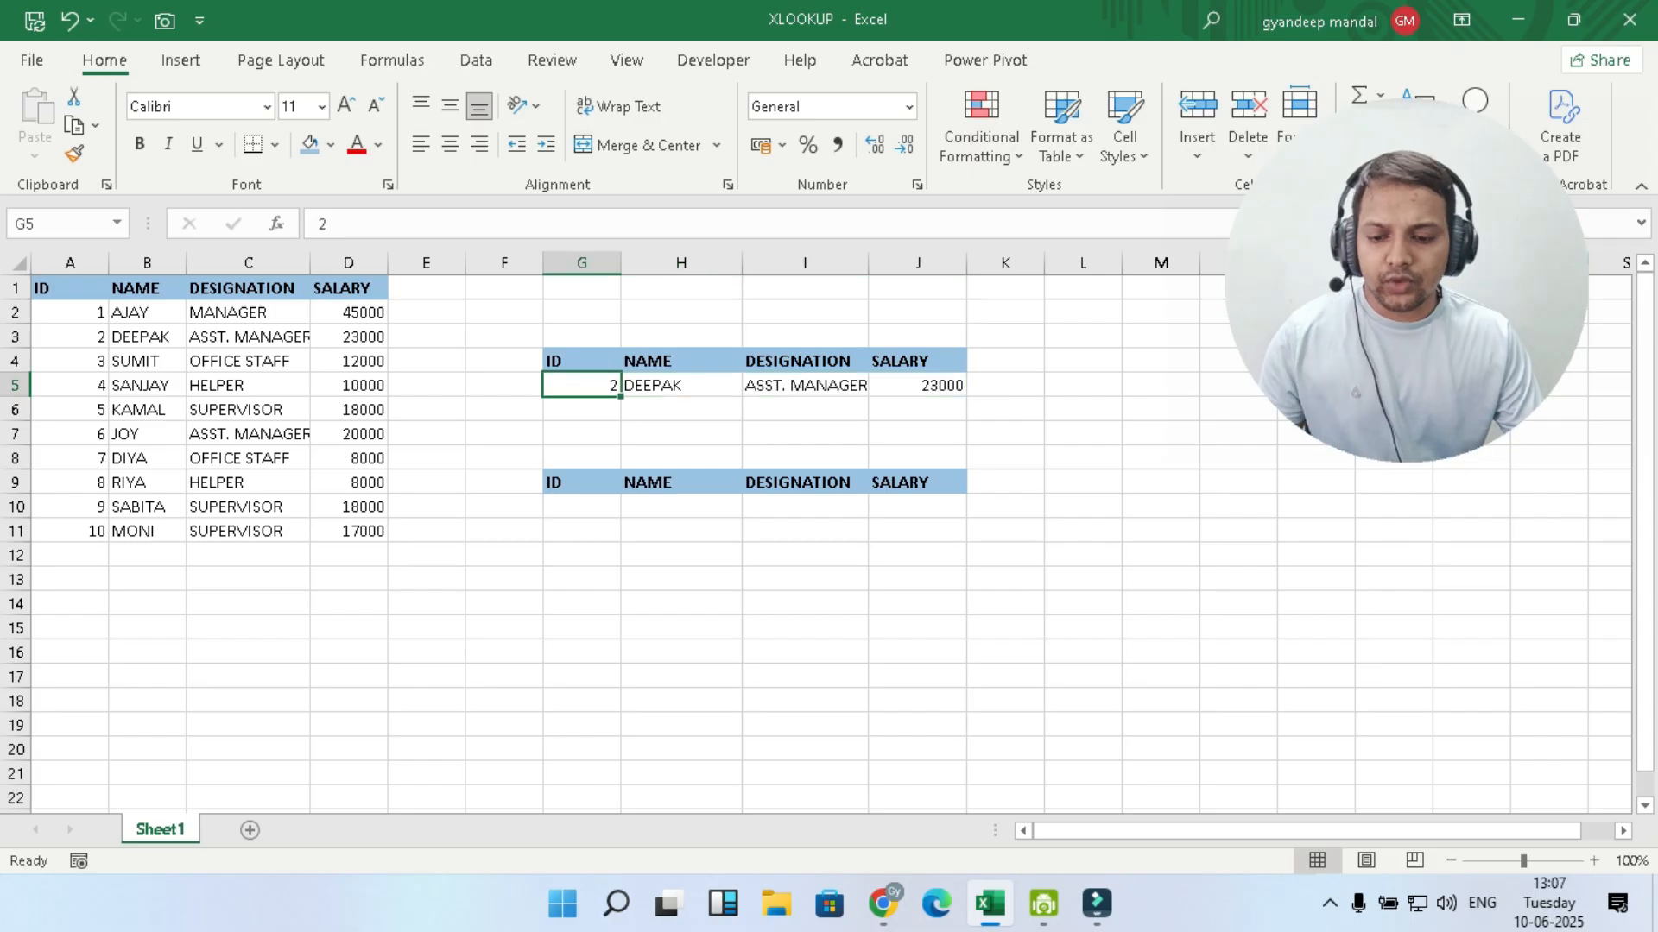
text(4)
click(681, 579)
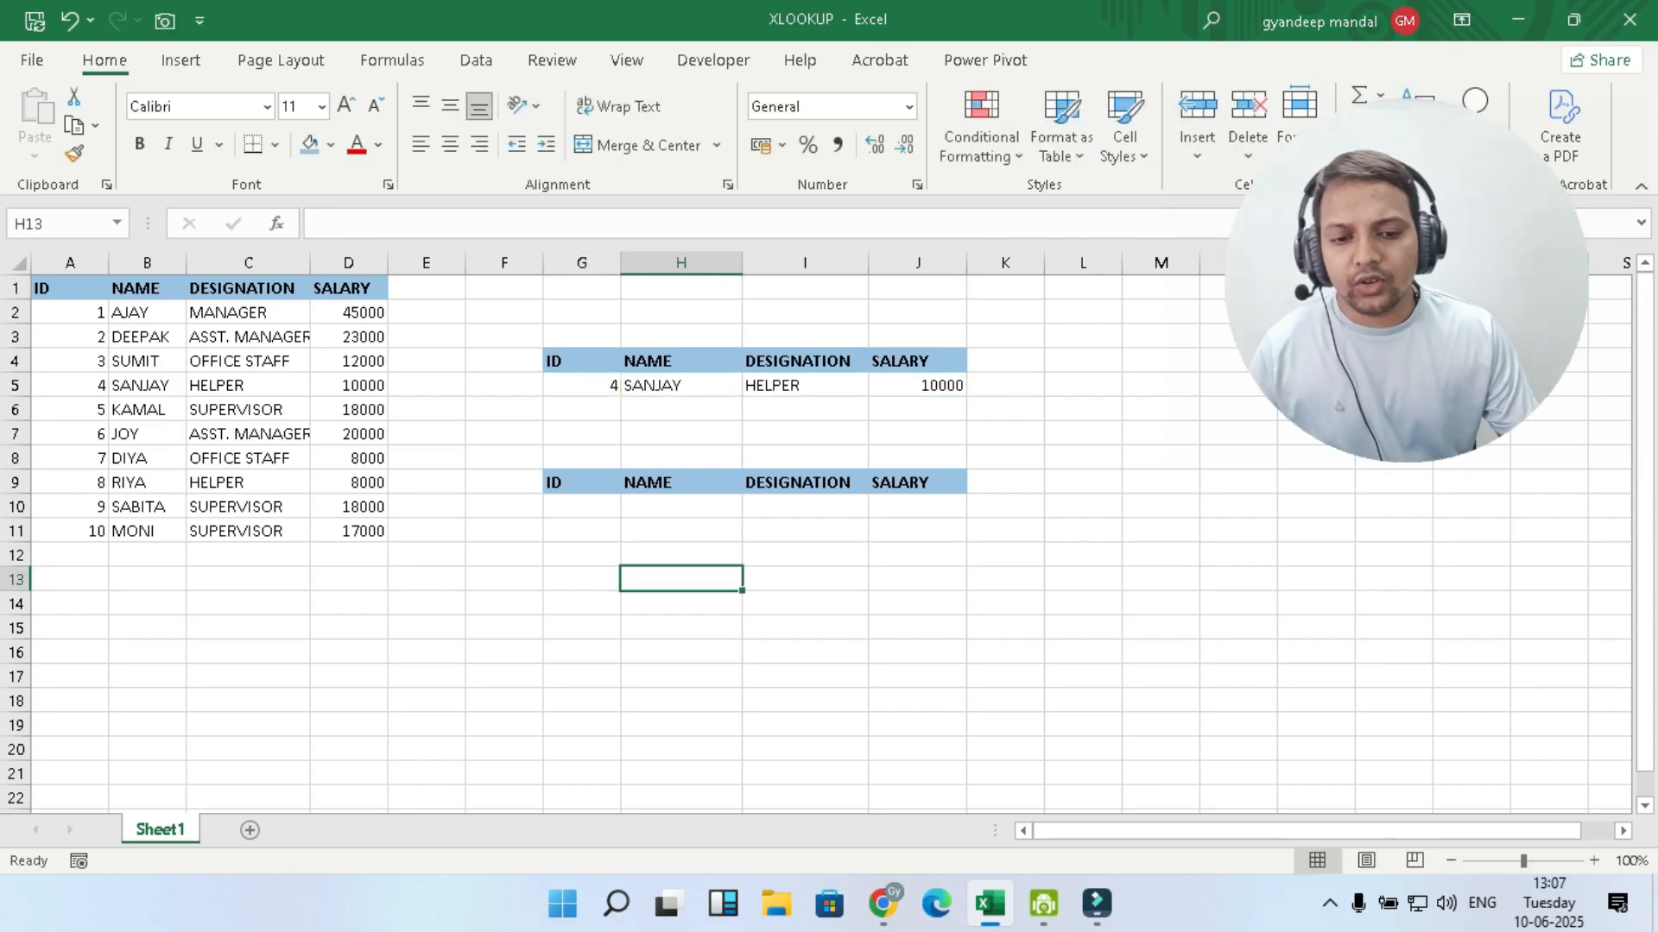
- Enter 3 as the lookup ID in G10 of the lower ID, NAME, DESIGNATION and SALARY table
click(582, 507)
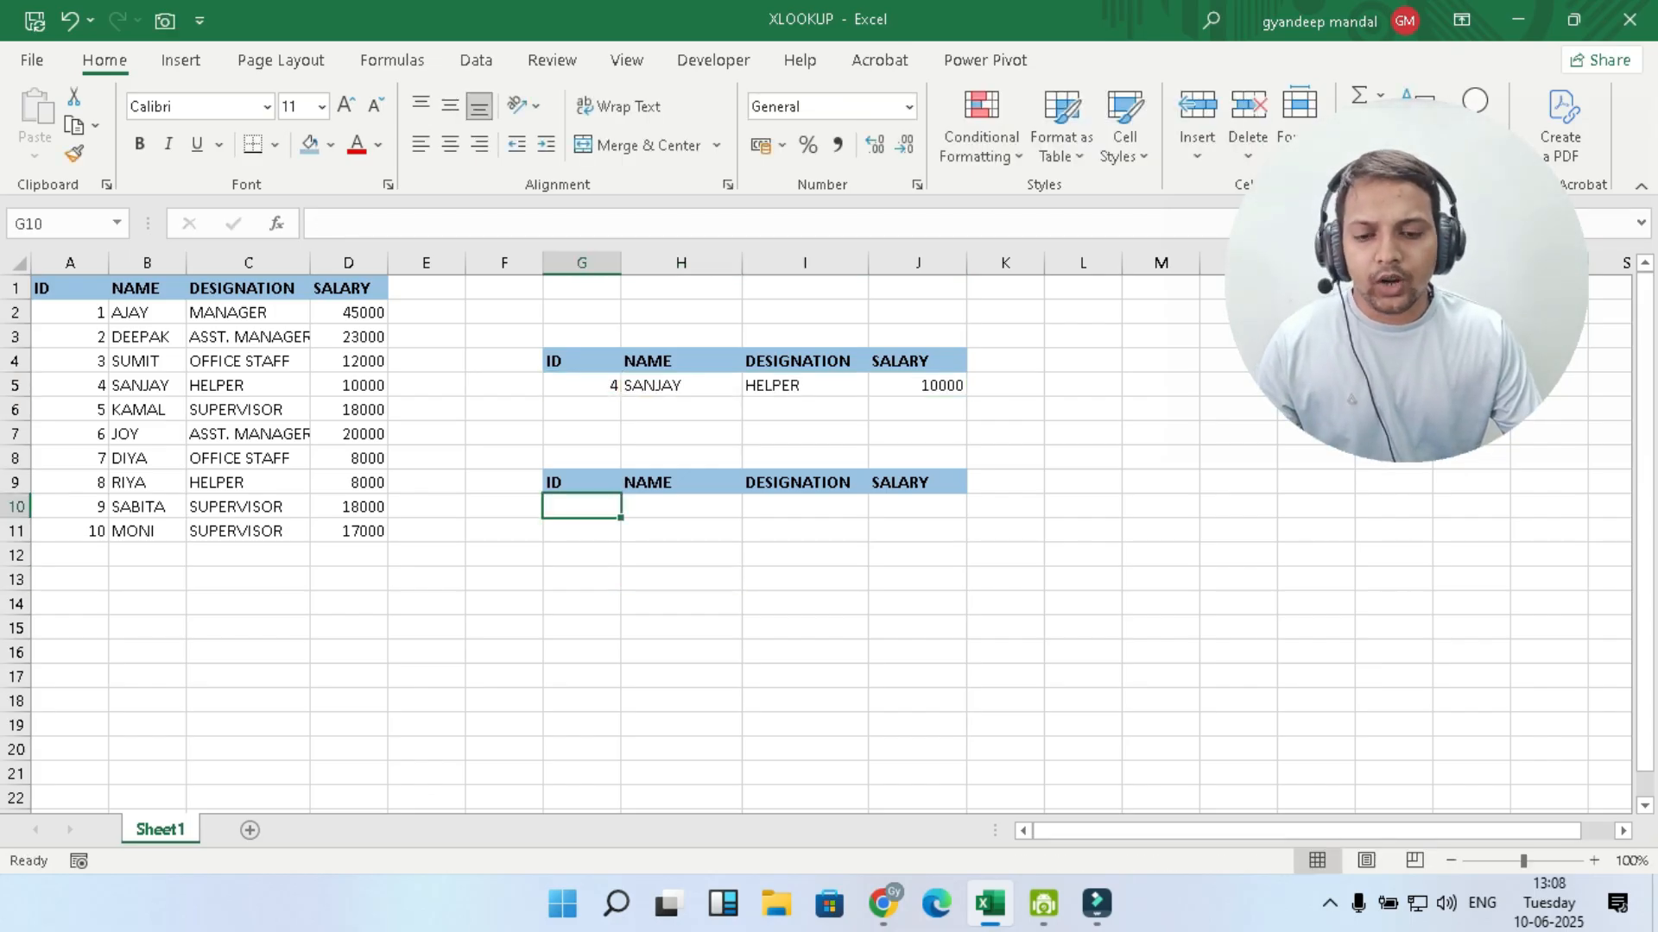
text(3)
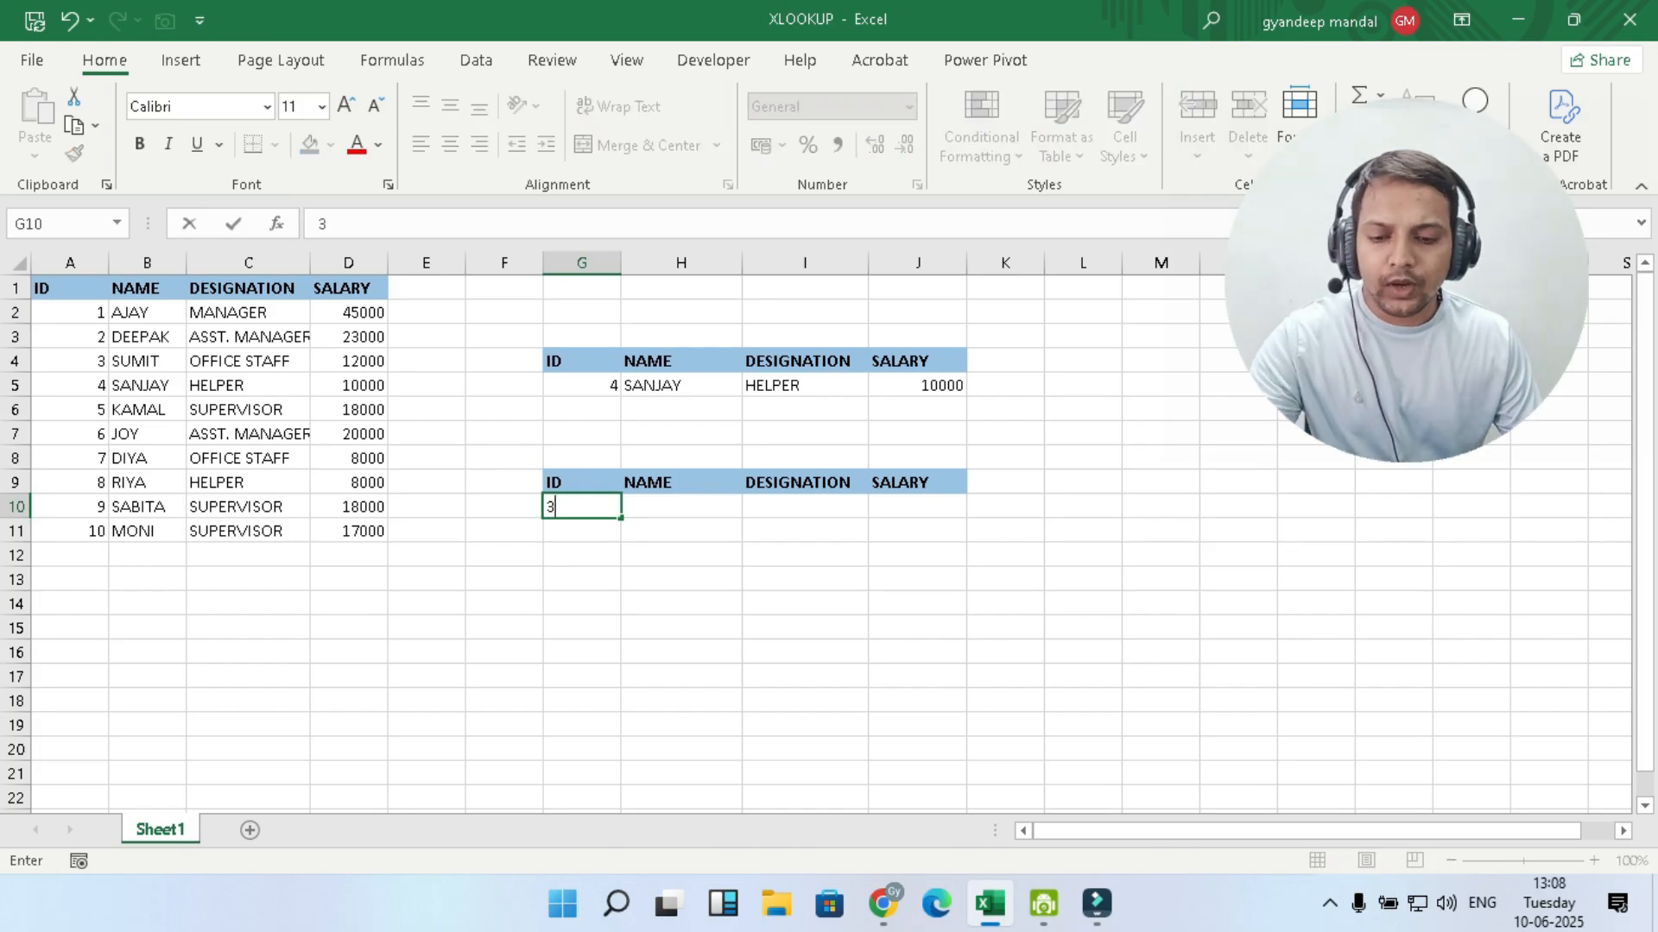
key(Tab)
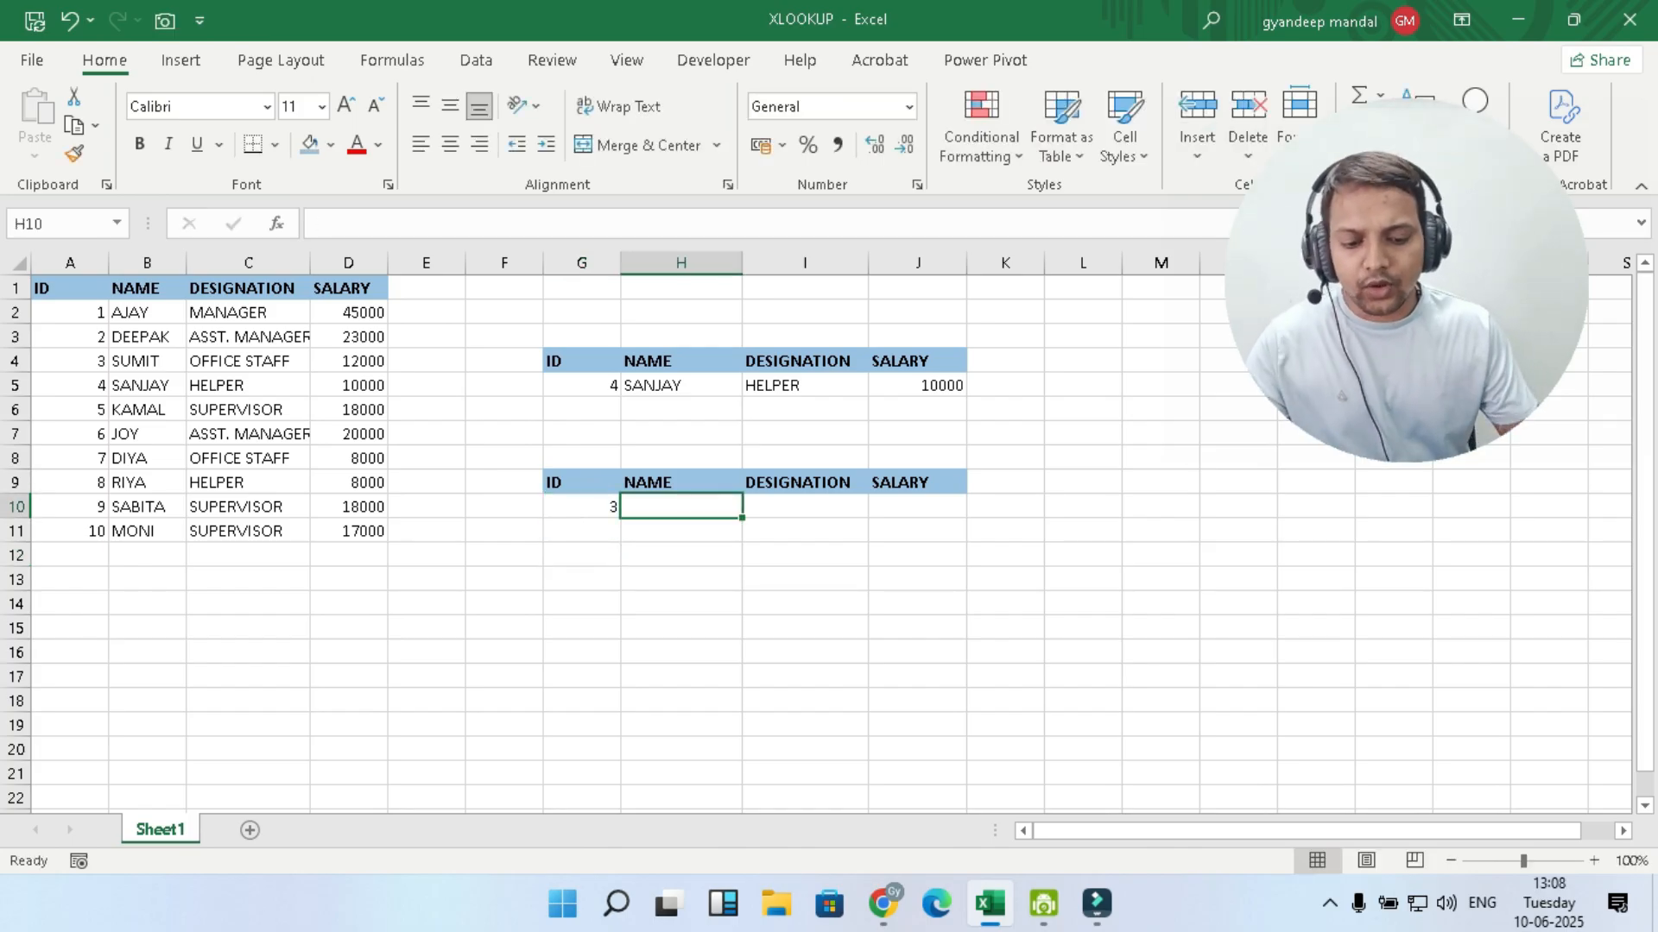
- Start an XLOOKUP formula in H10 with lookup value G10, lookup array A1:A11 and return array B1:D11
text(=X)
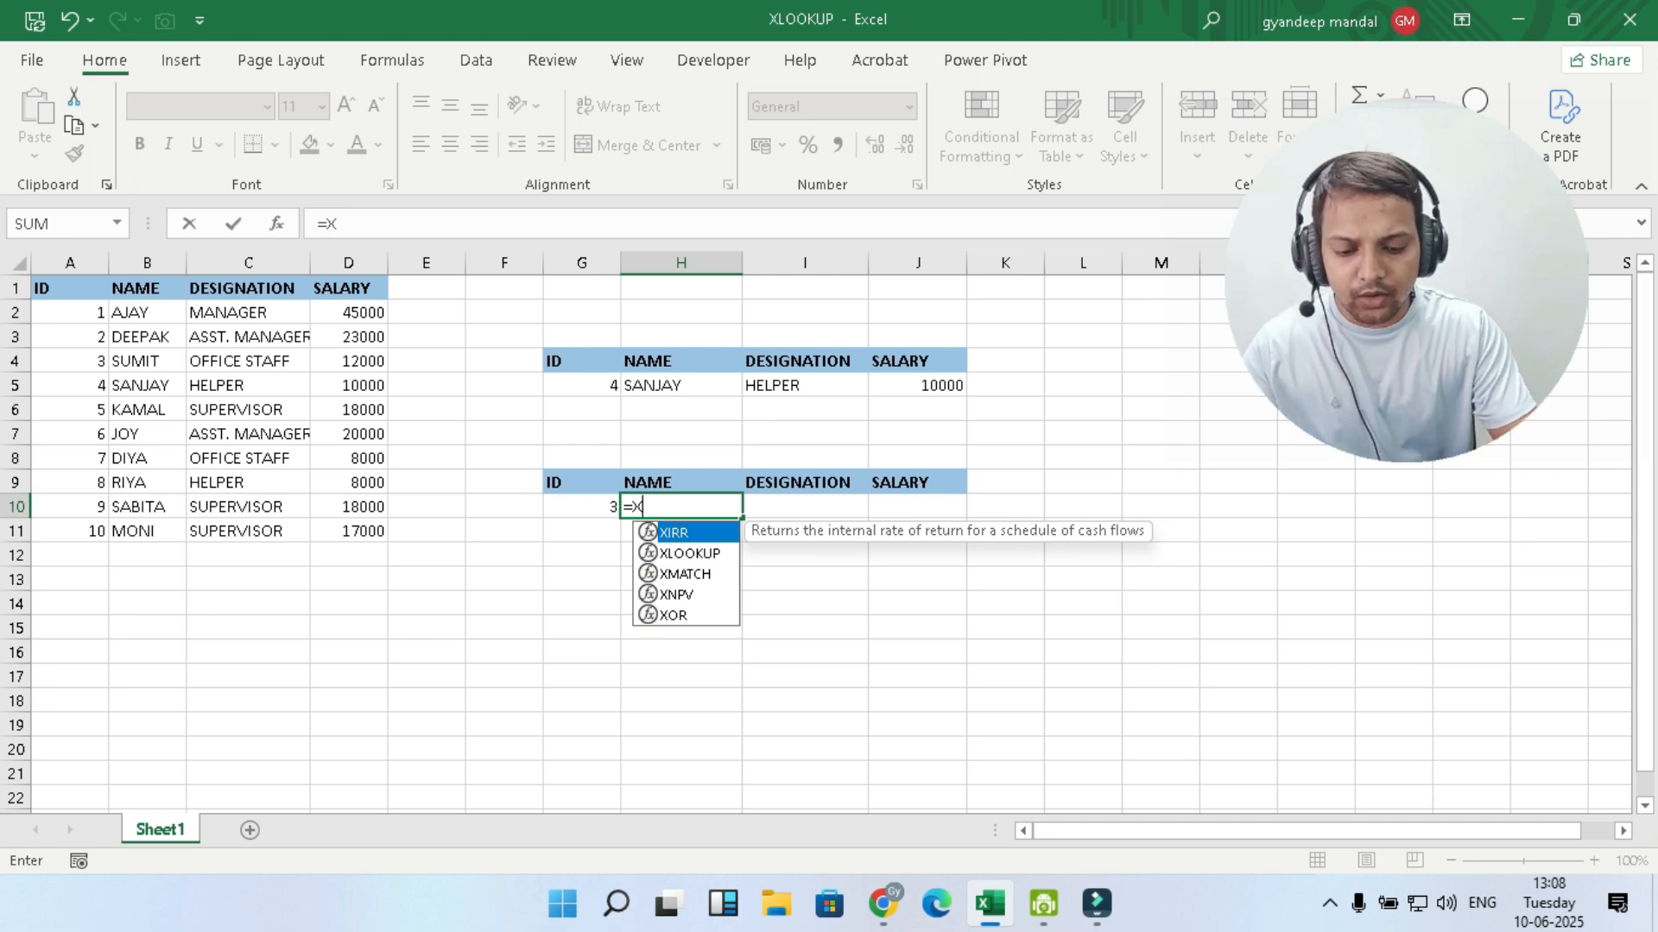
text(LOOKUP)
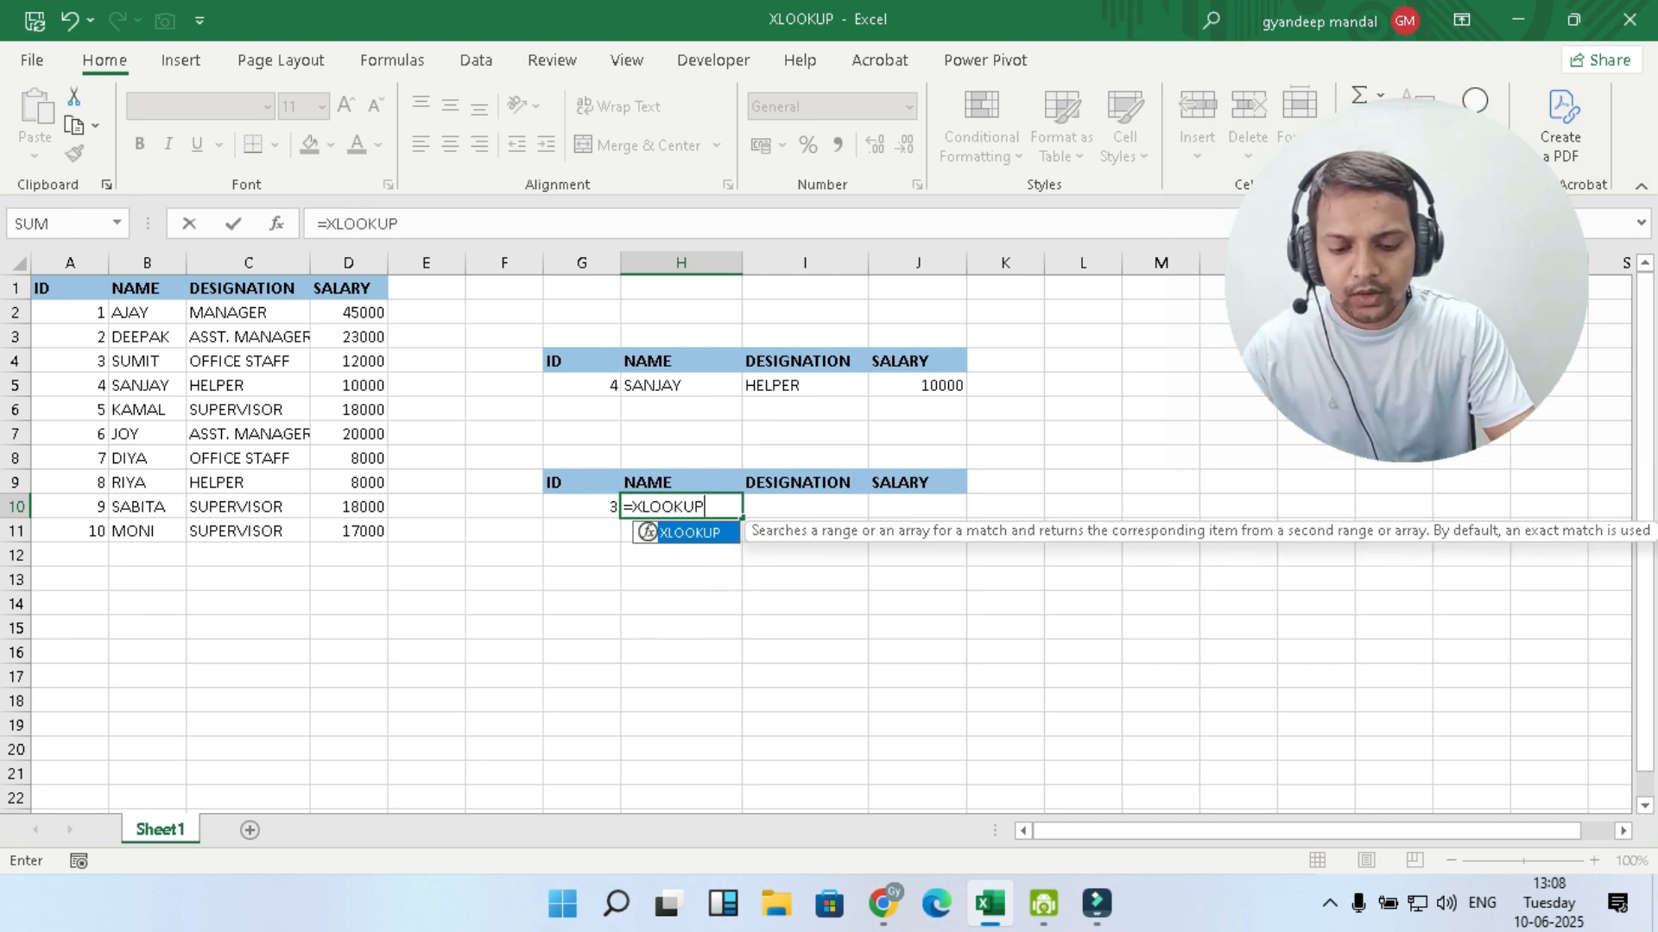
text(()
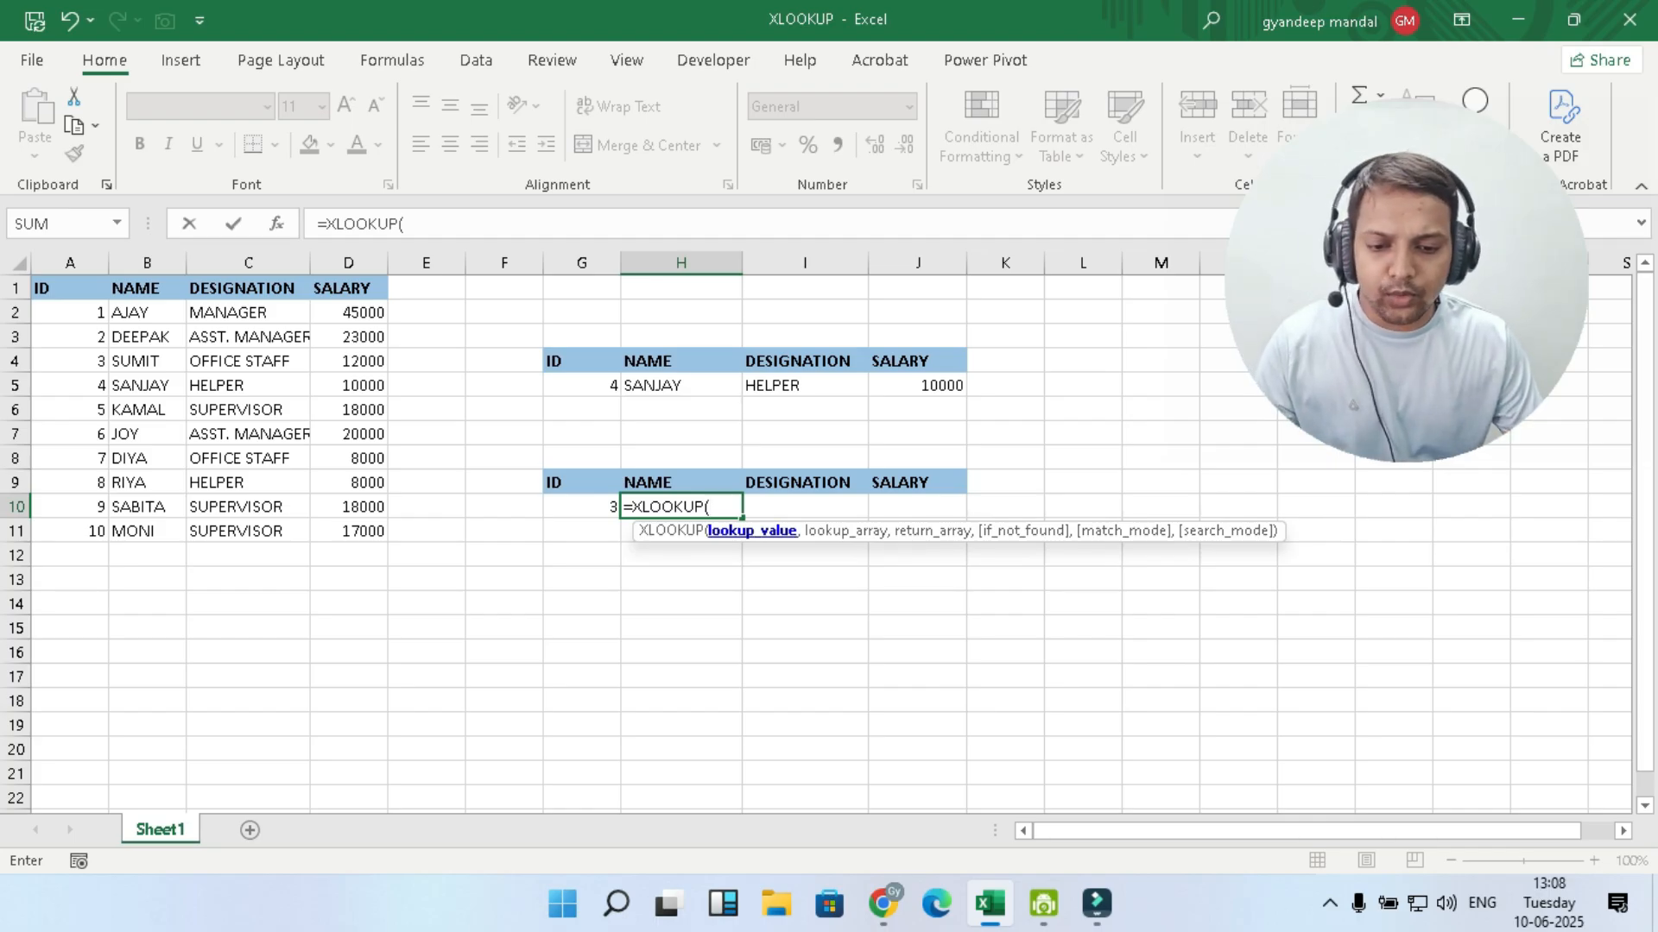
text(G10)
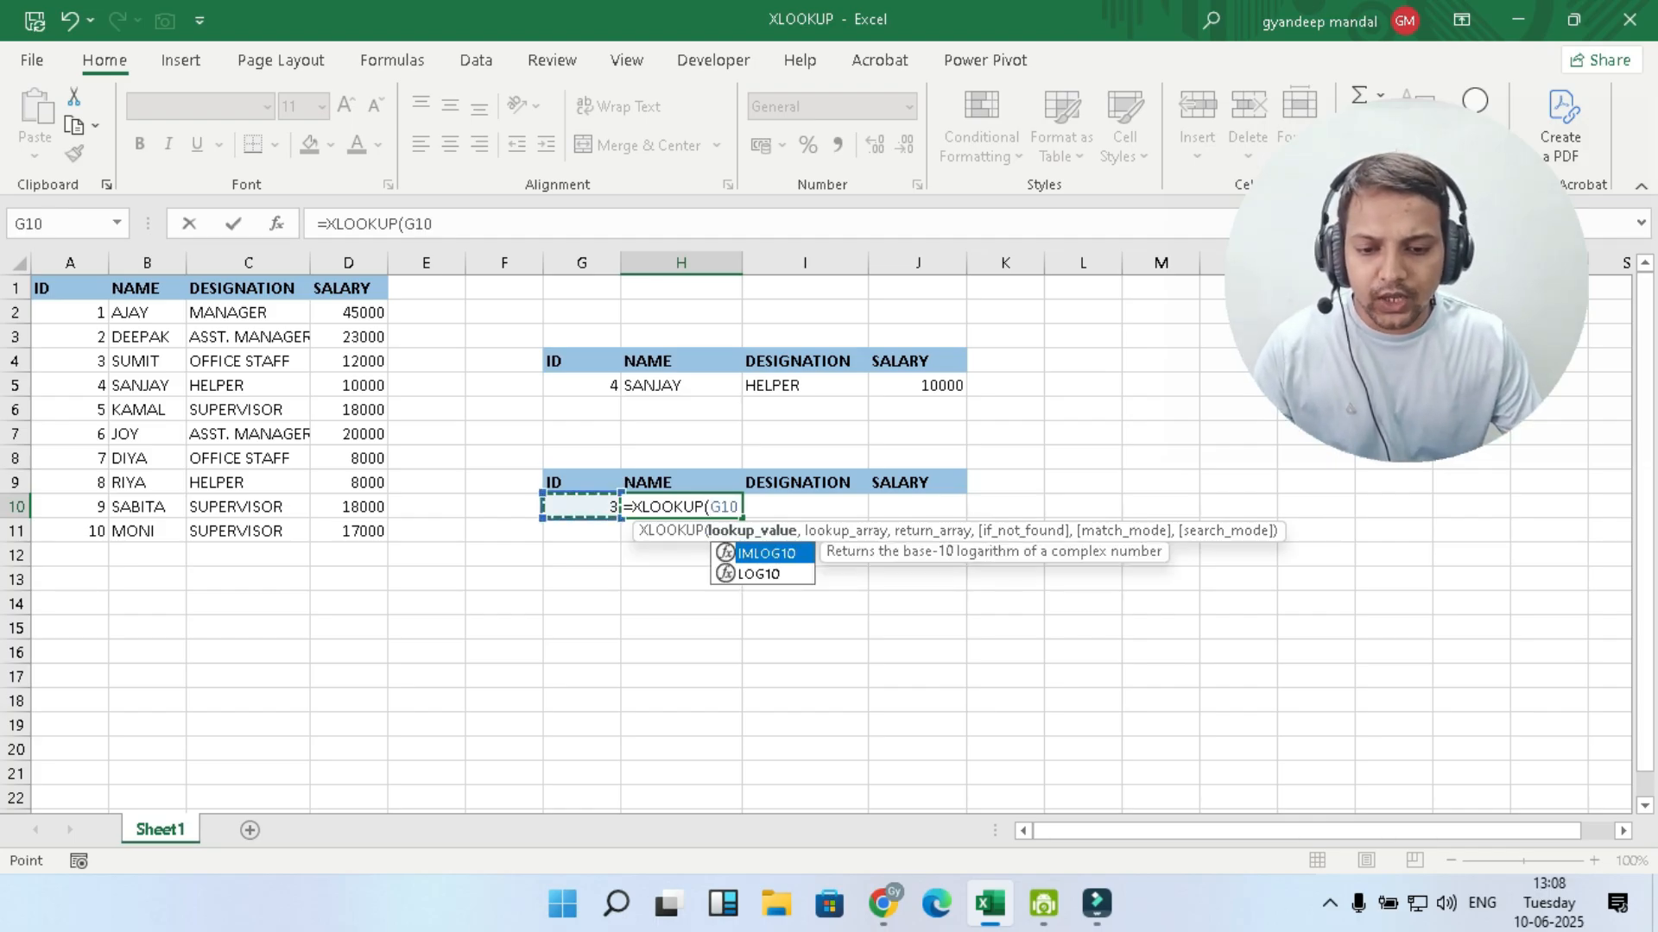
text(,)
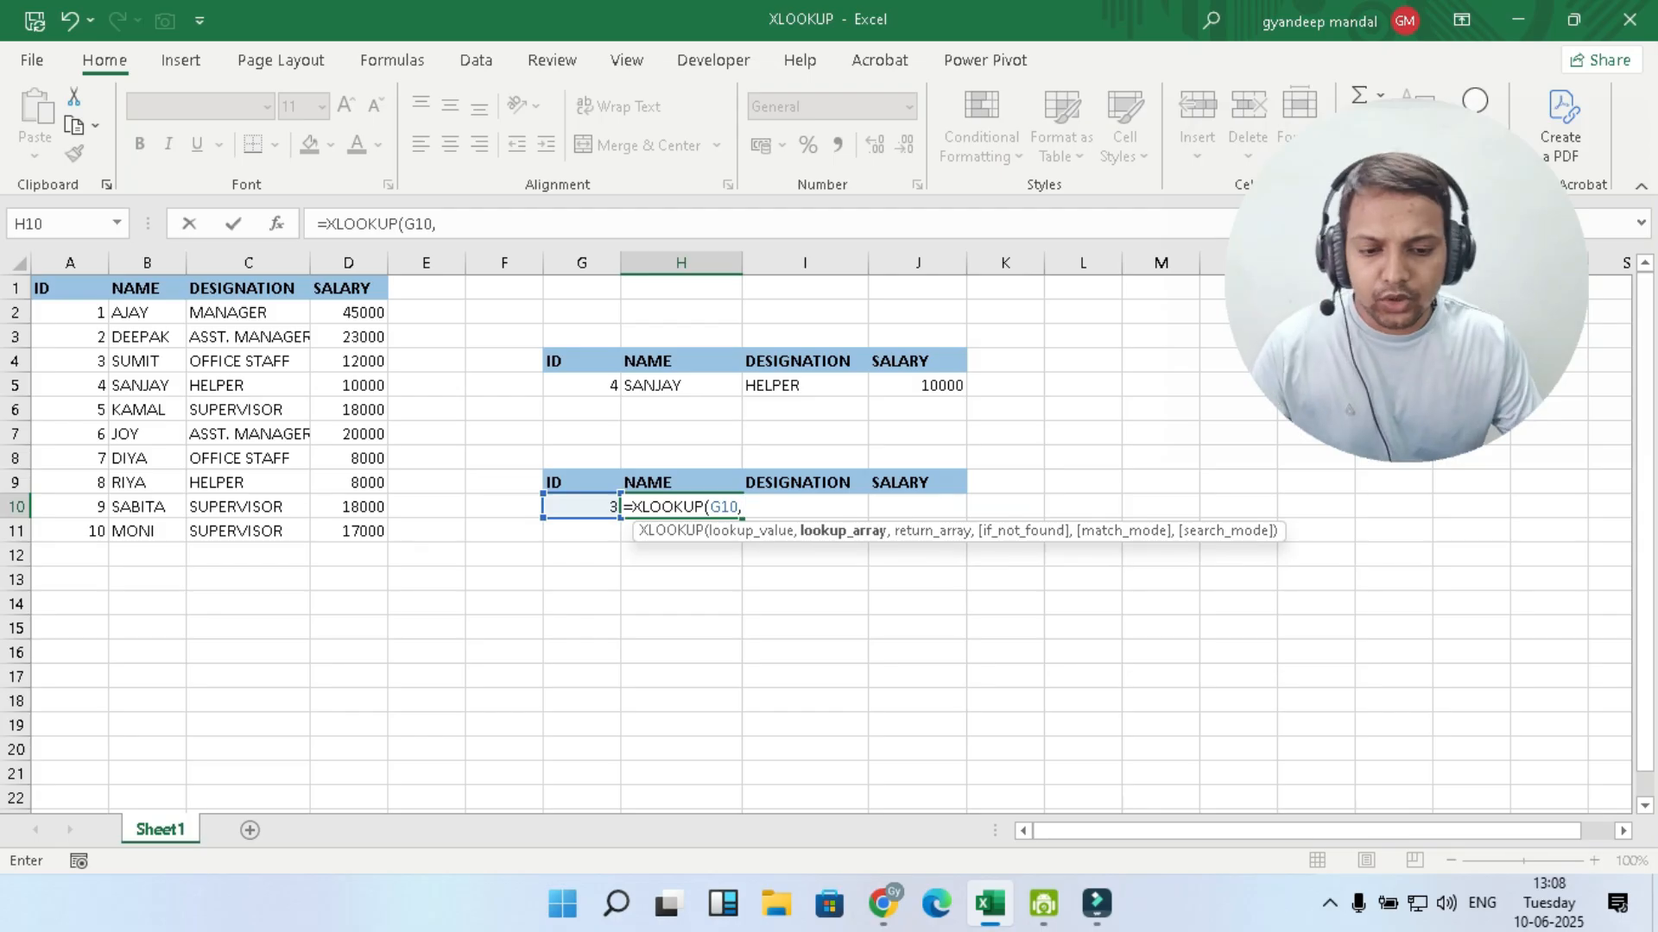
drag(69, 288, 96, 542)
text(,)
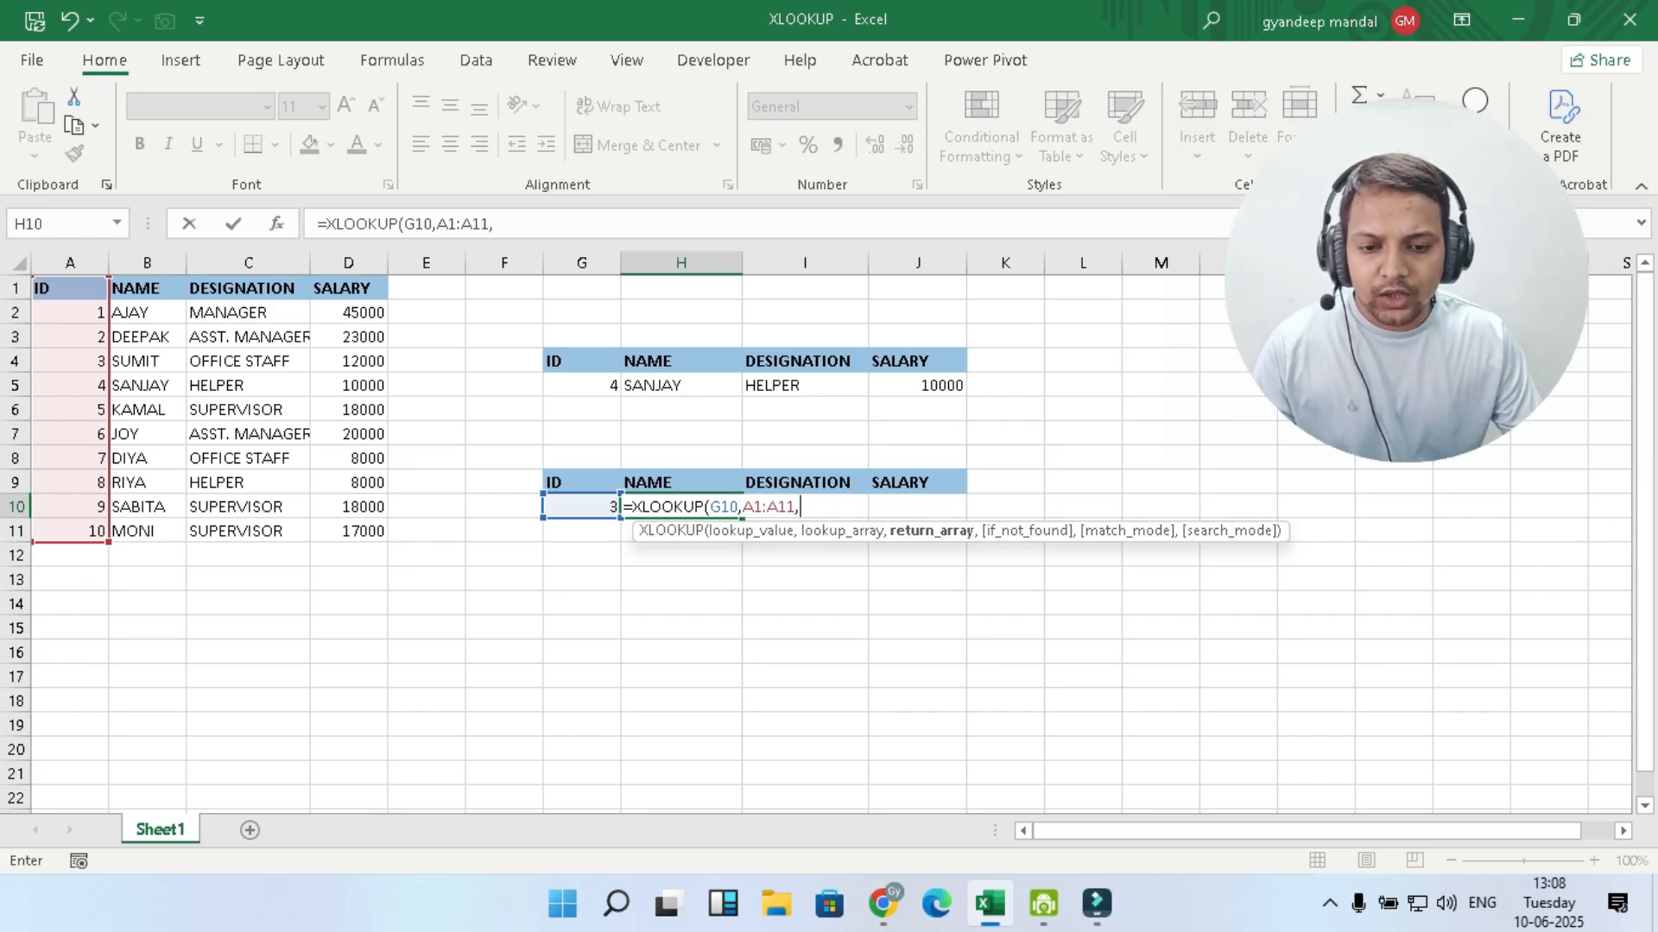
drag(147, 289, 367, 536)
text(,)
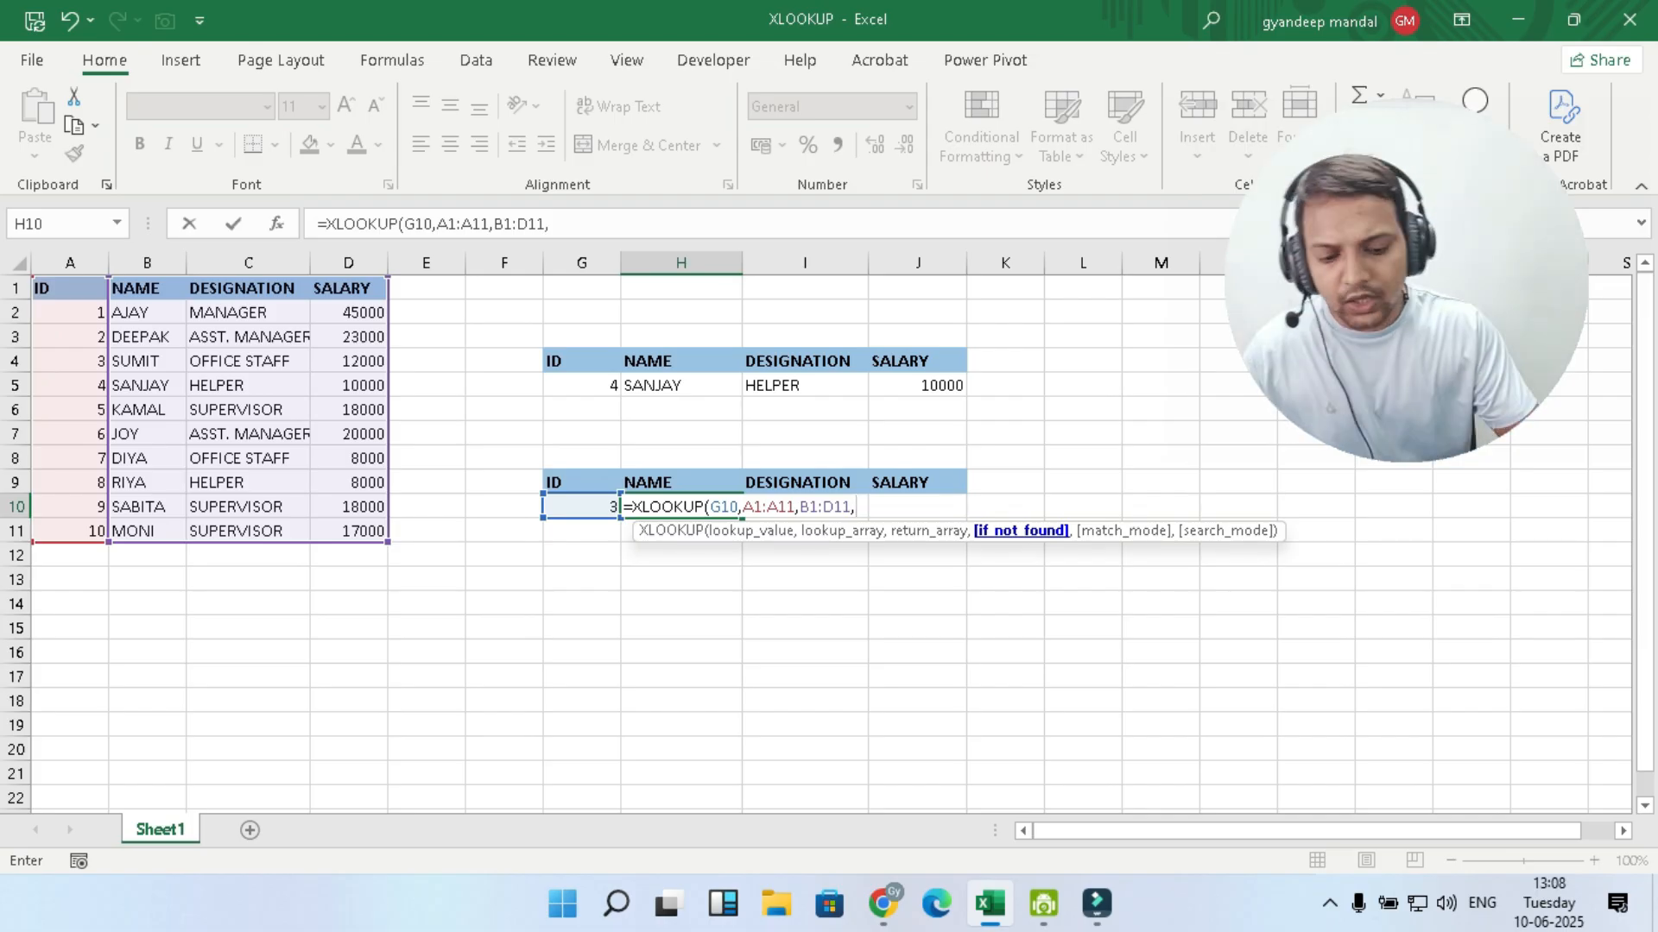
text("IN)
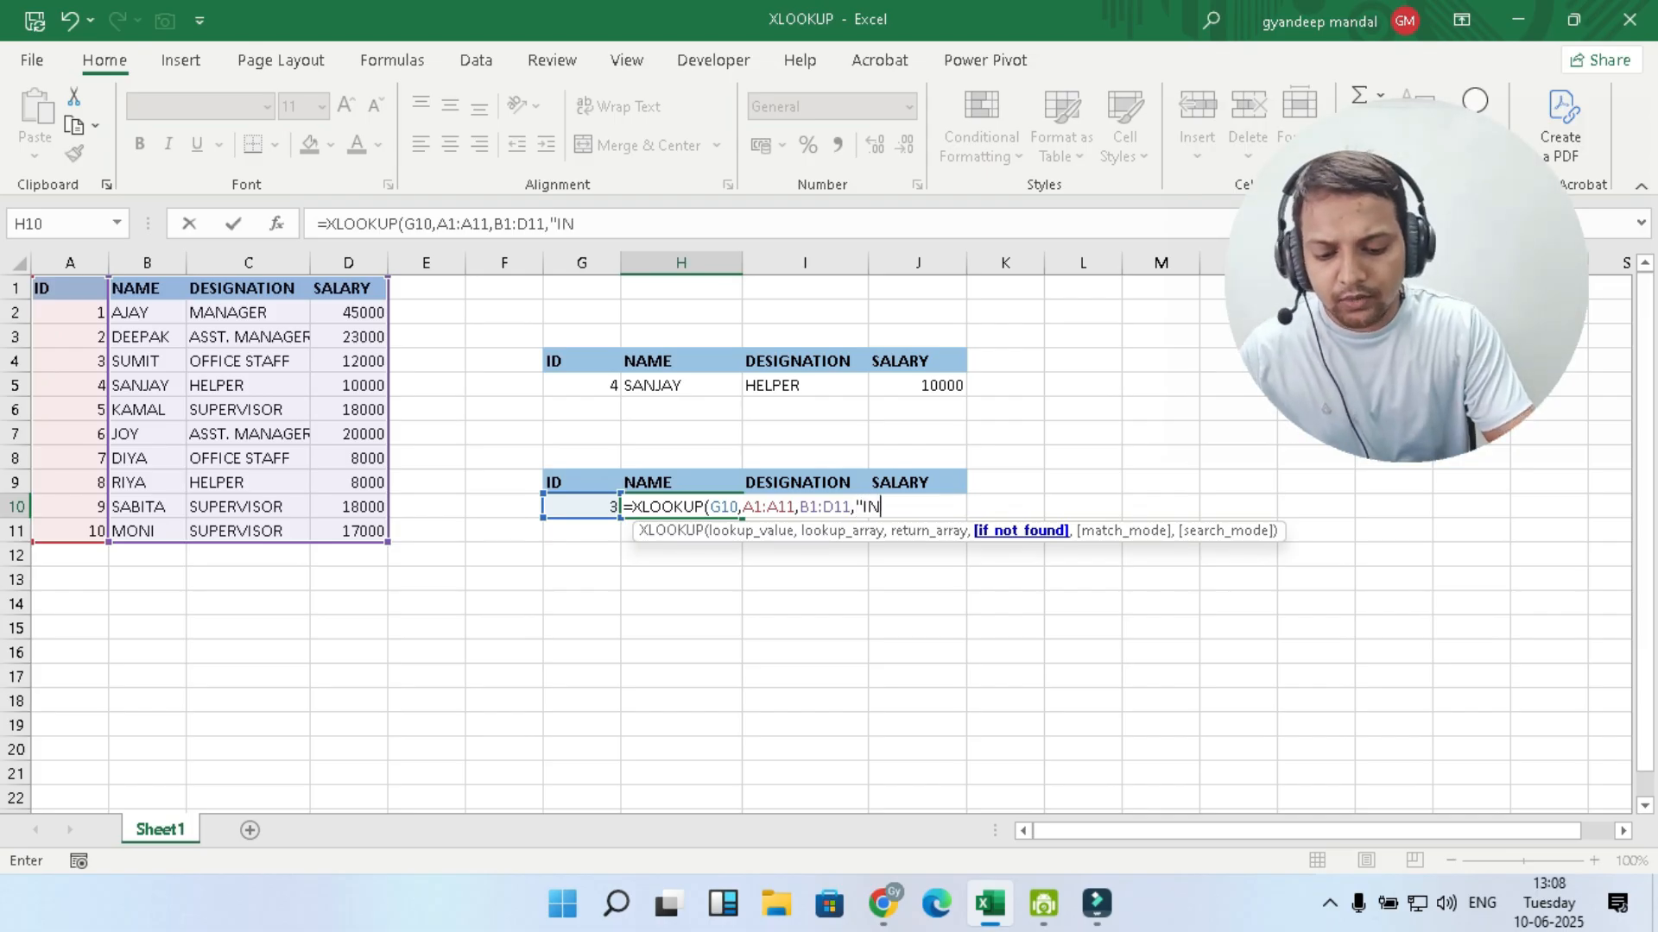
text( VALID)
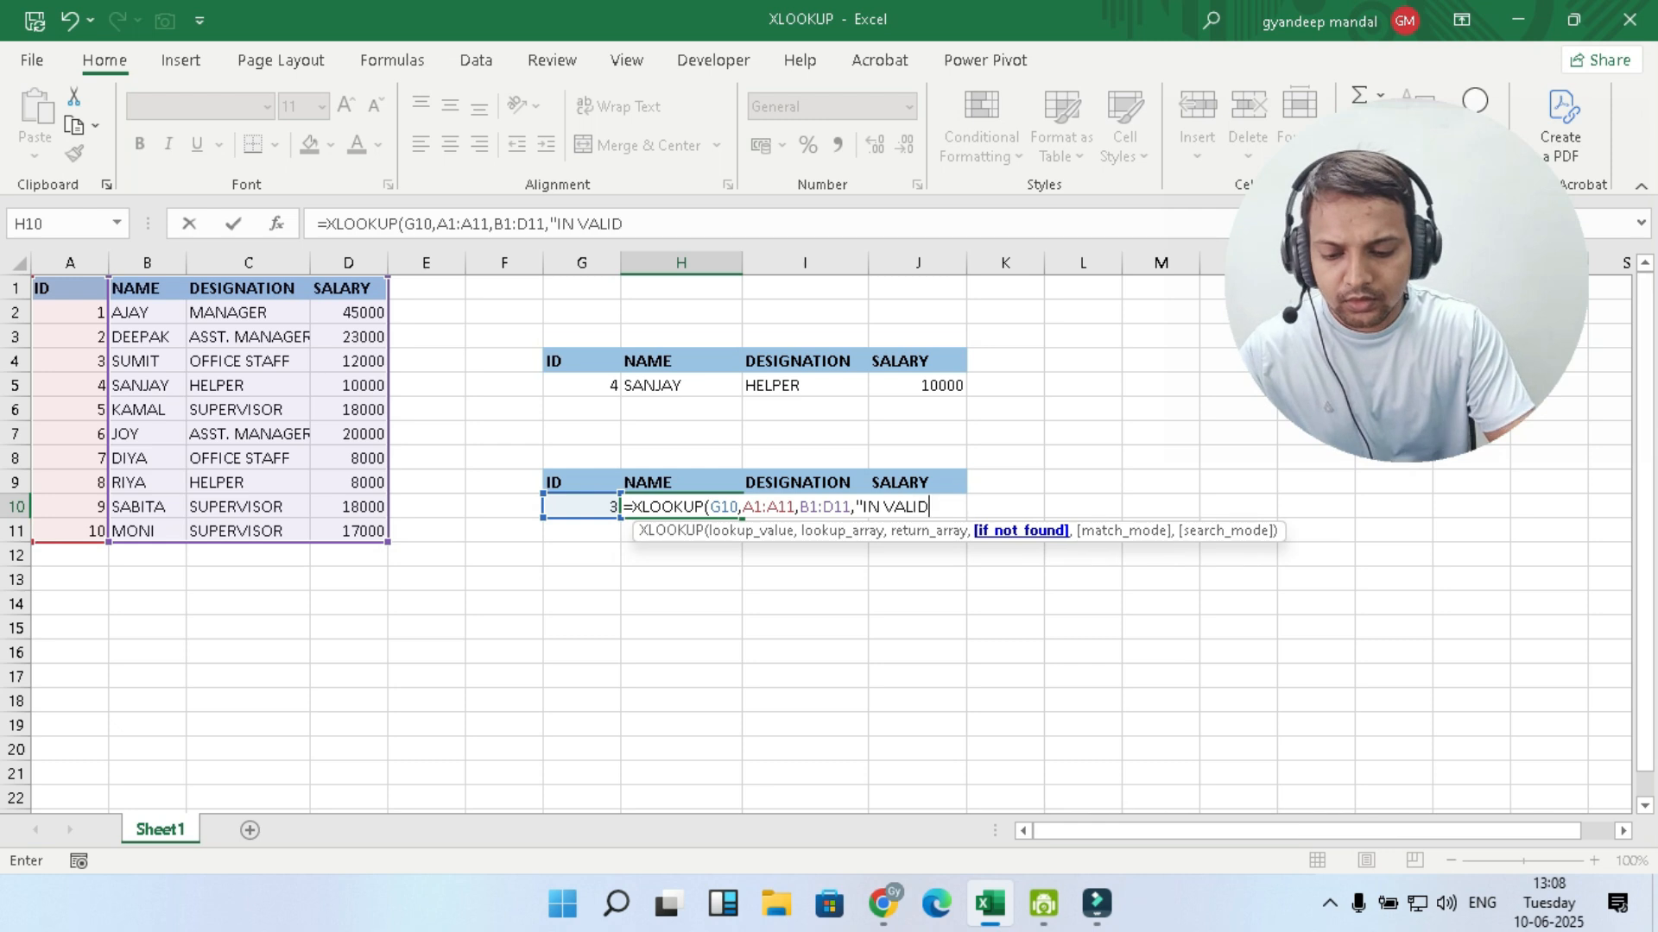
text( ID)
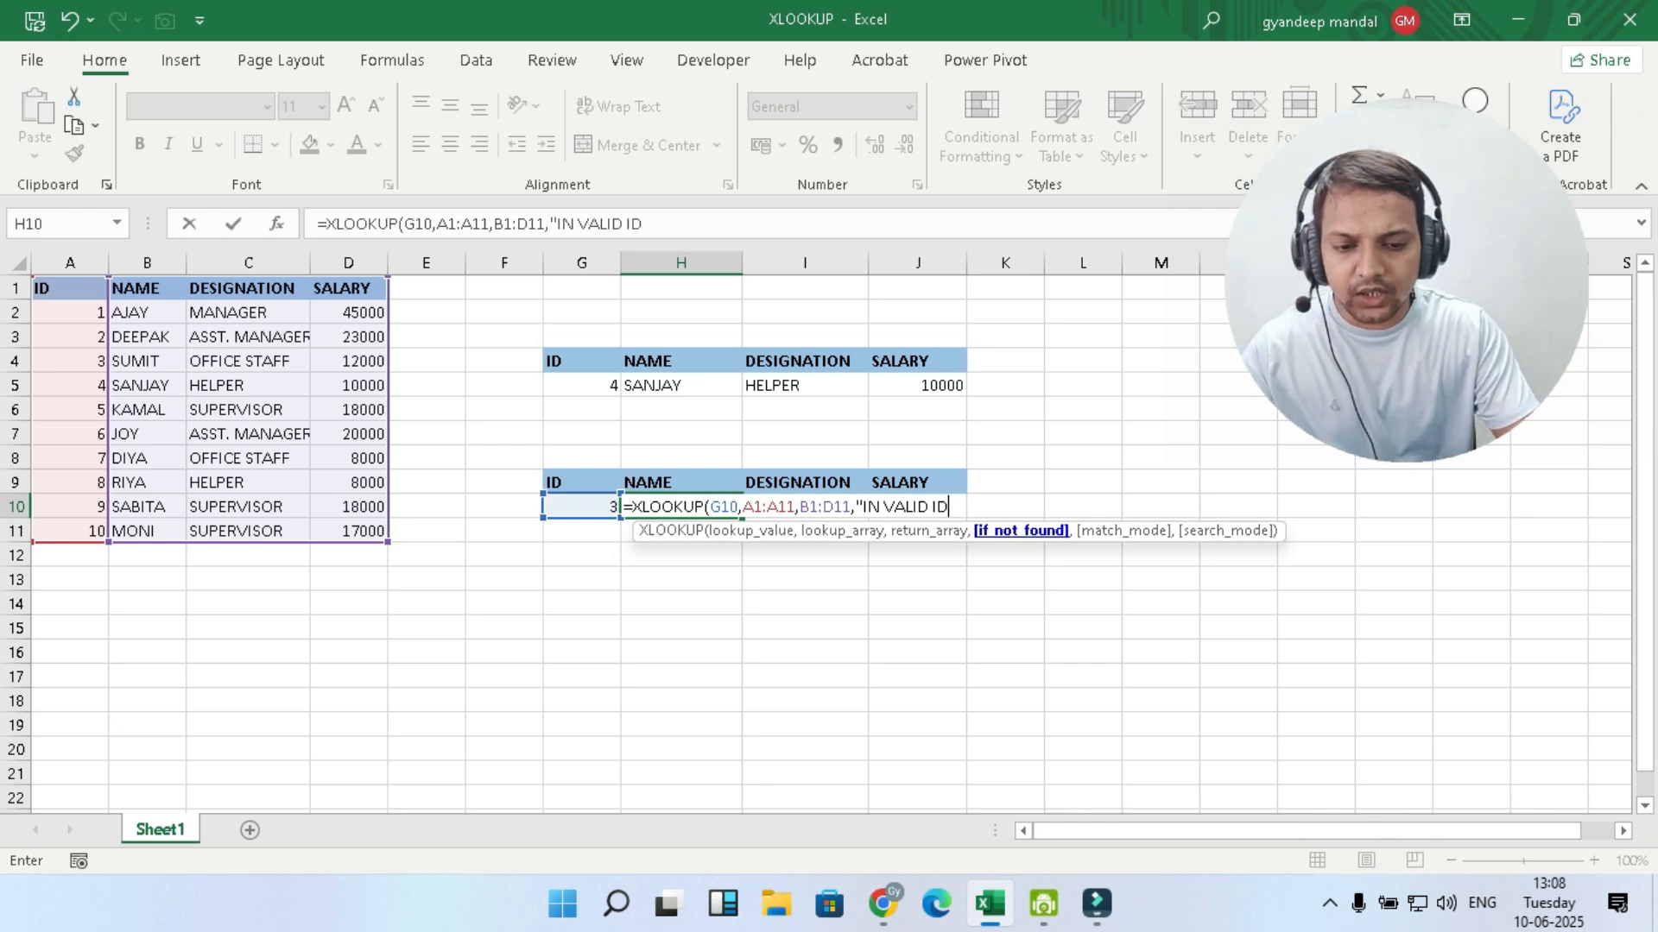
text(")
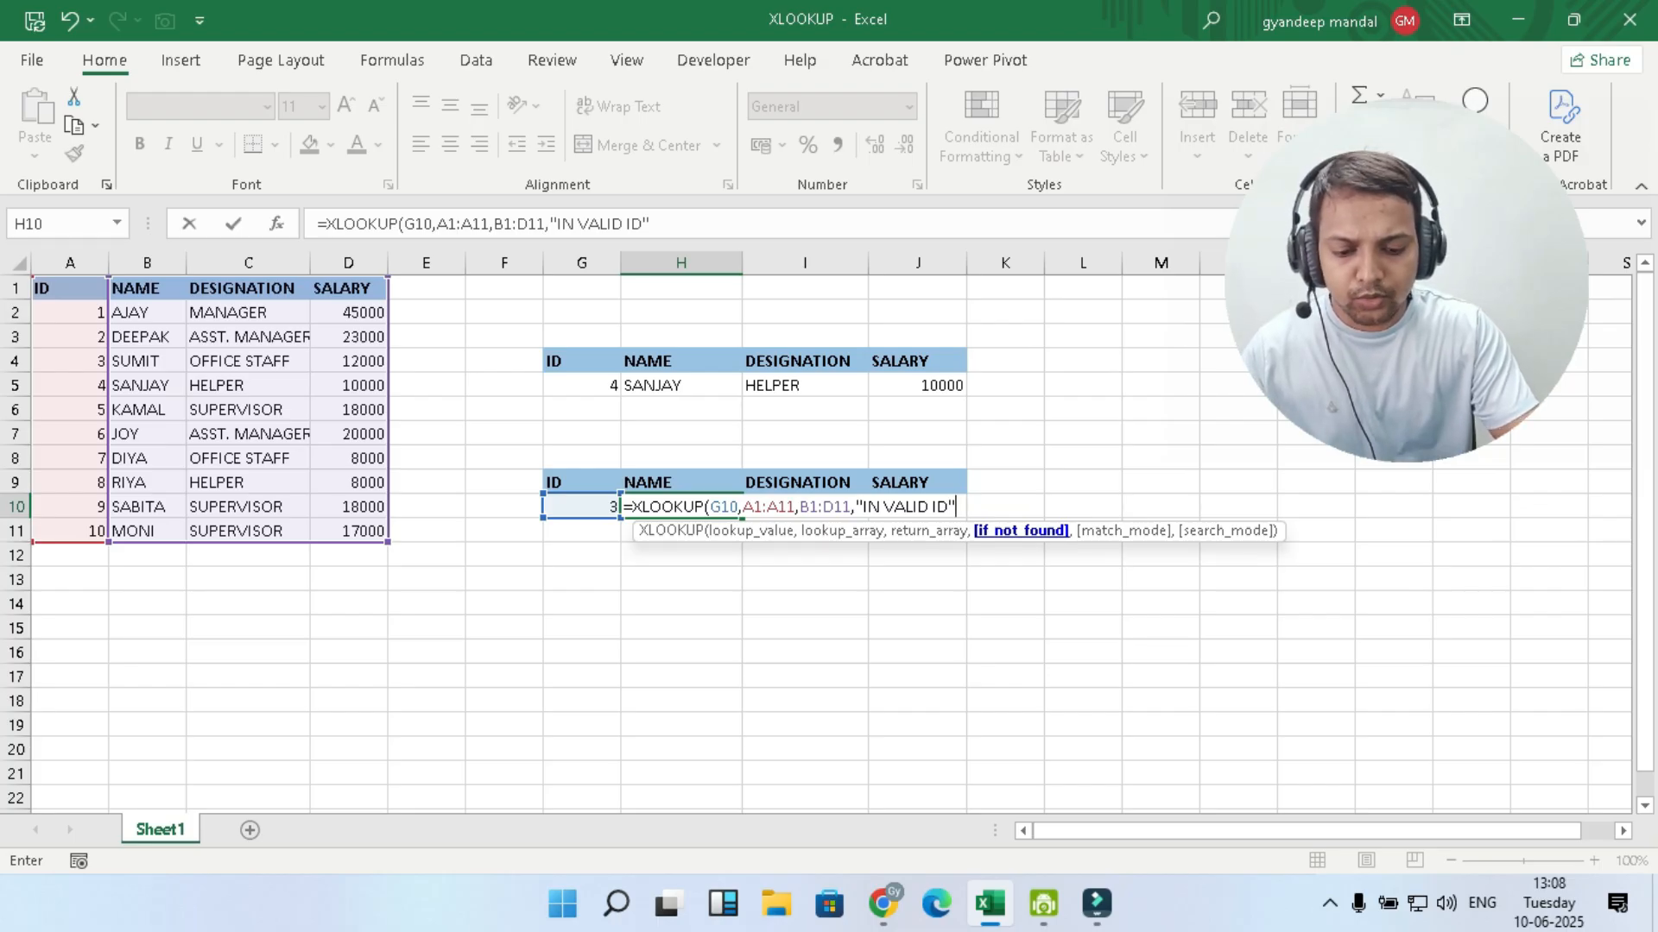
text())
- Set the XLOOKUP's if_not_found text to "IN VALID ID" and enter the formula in H10
key(Return)
click(681, 555)
- Change the lookup ID in G10 of the lower table to 6
click(581, 507)
text(6)
click(681, 627)
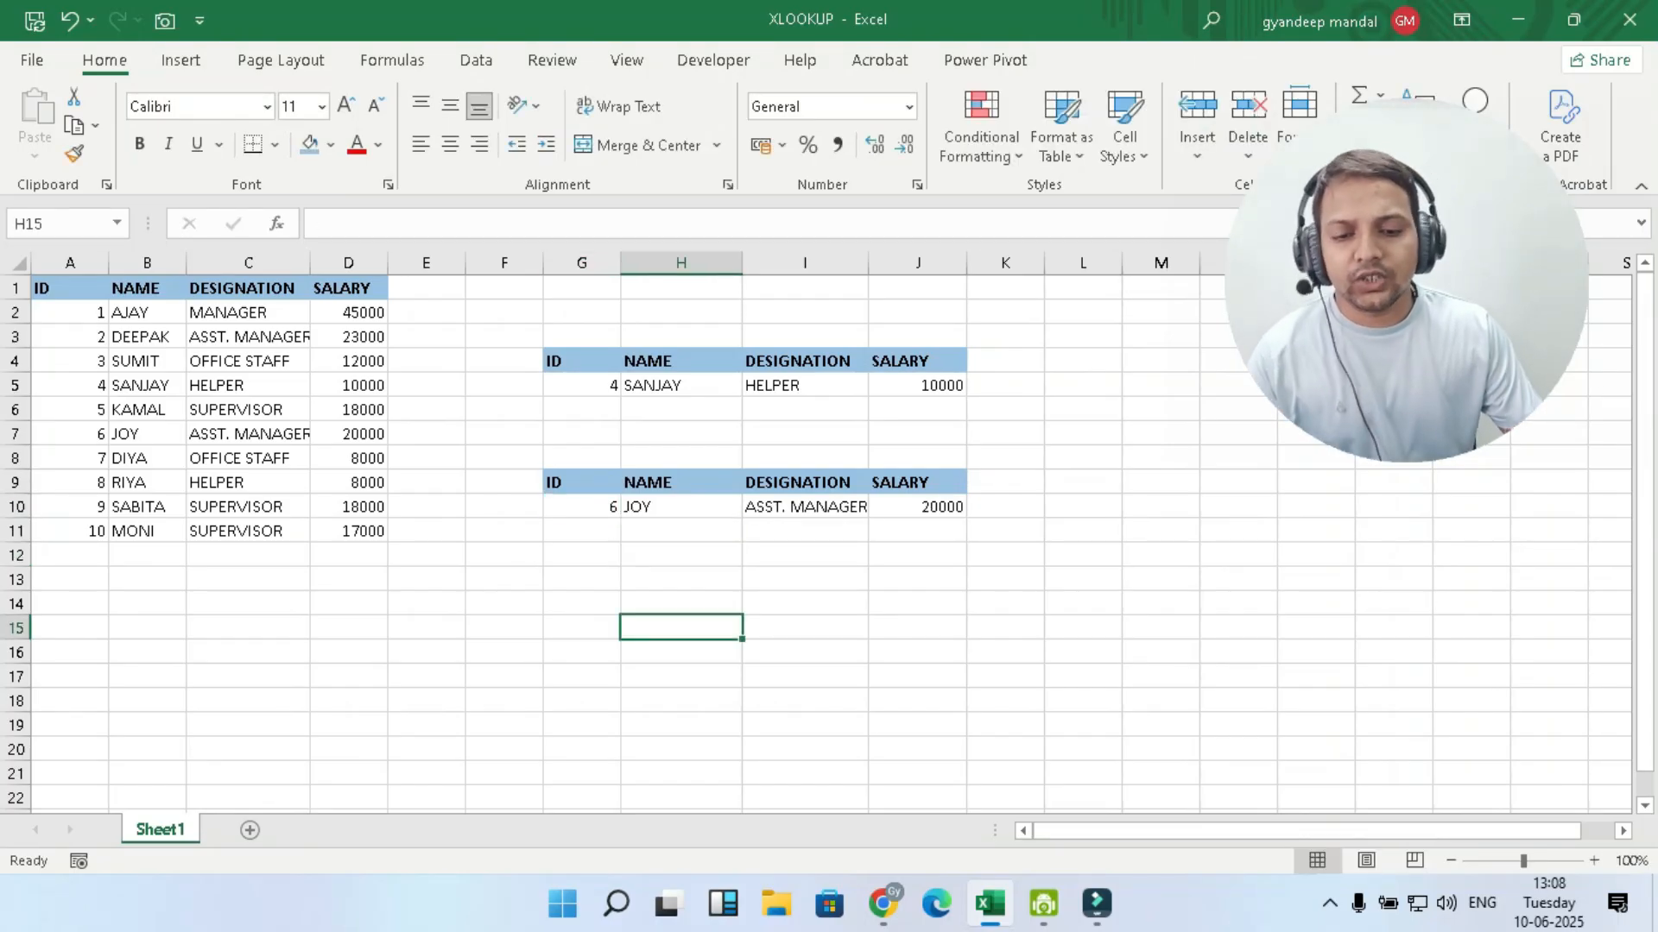
- Compare the VLOOKUP formula in H5 with the XLOOKUP formula in H10
click(681, 386)
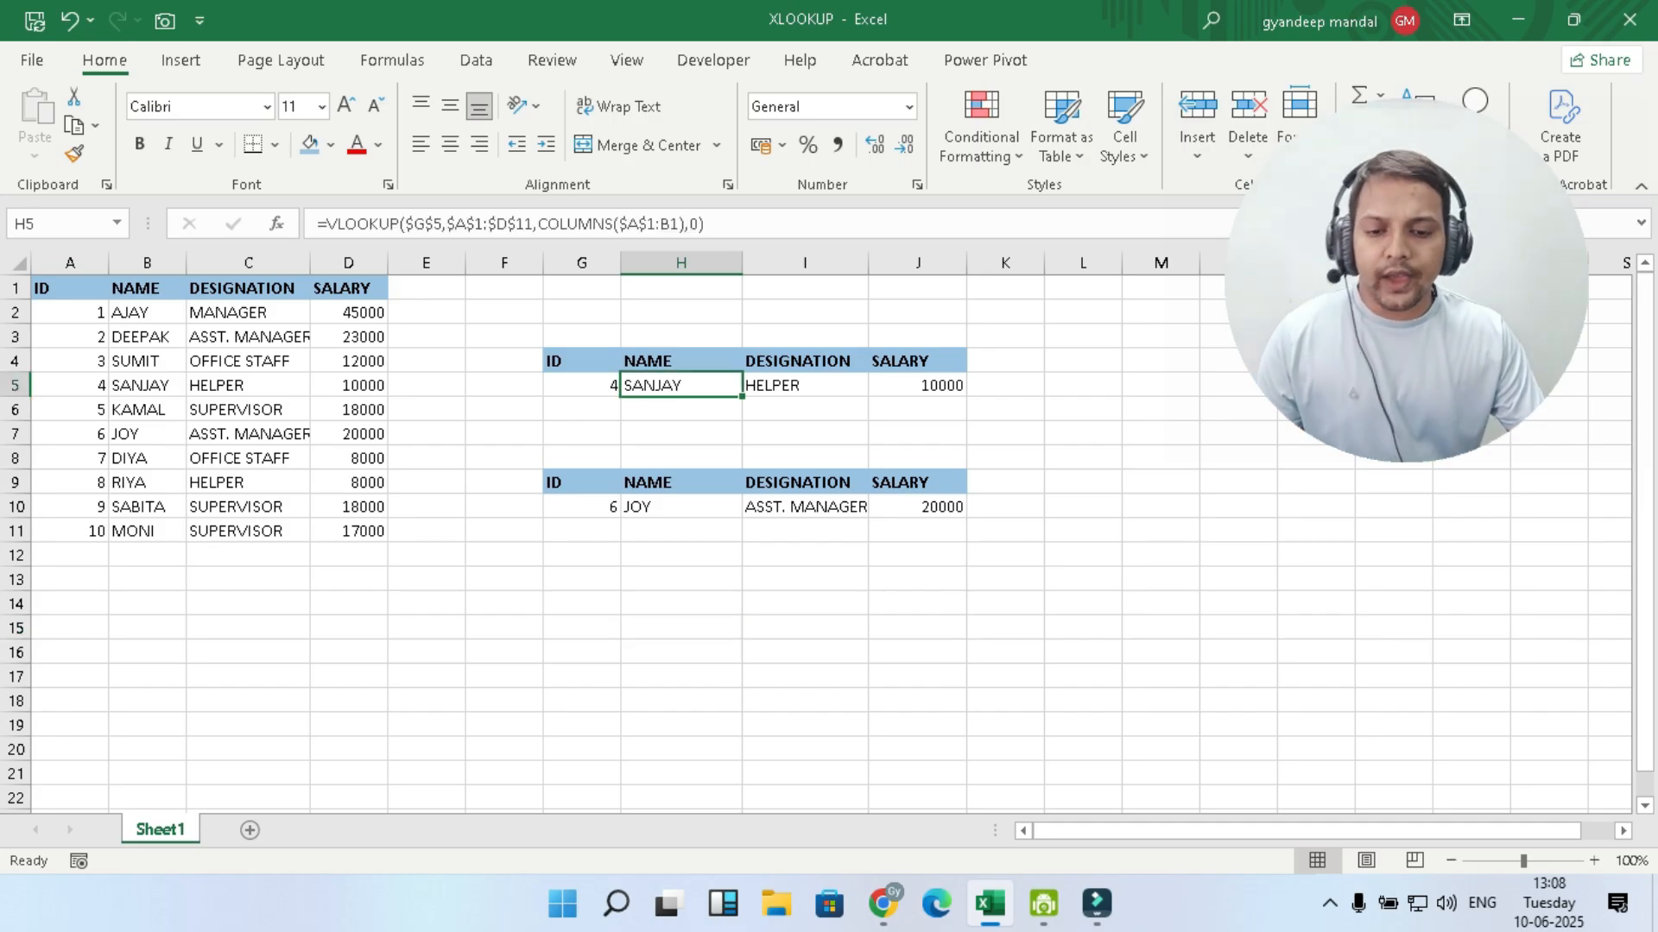
click(682, 506)
click(681, 386)
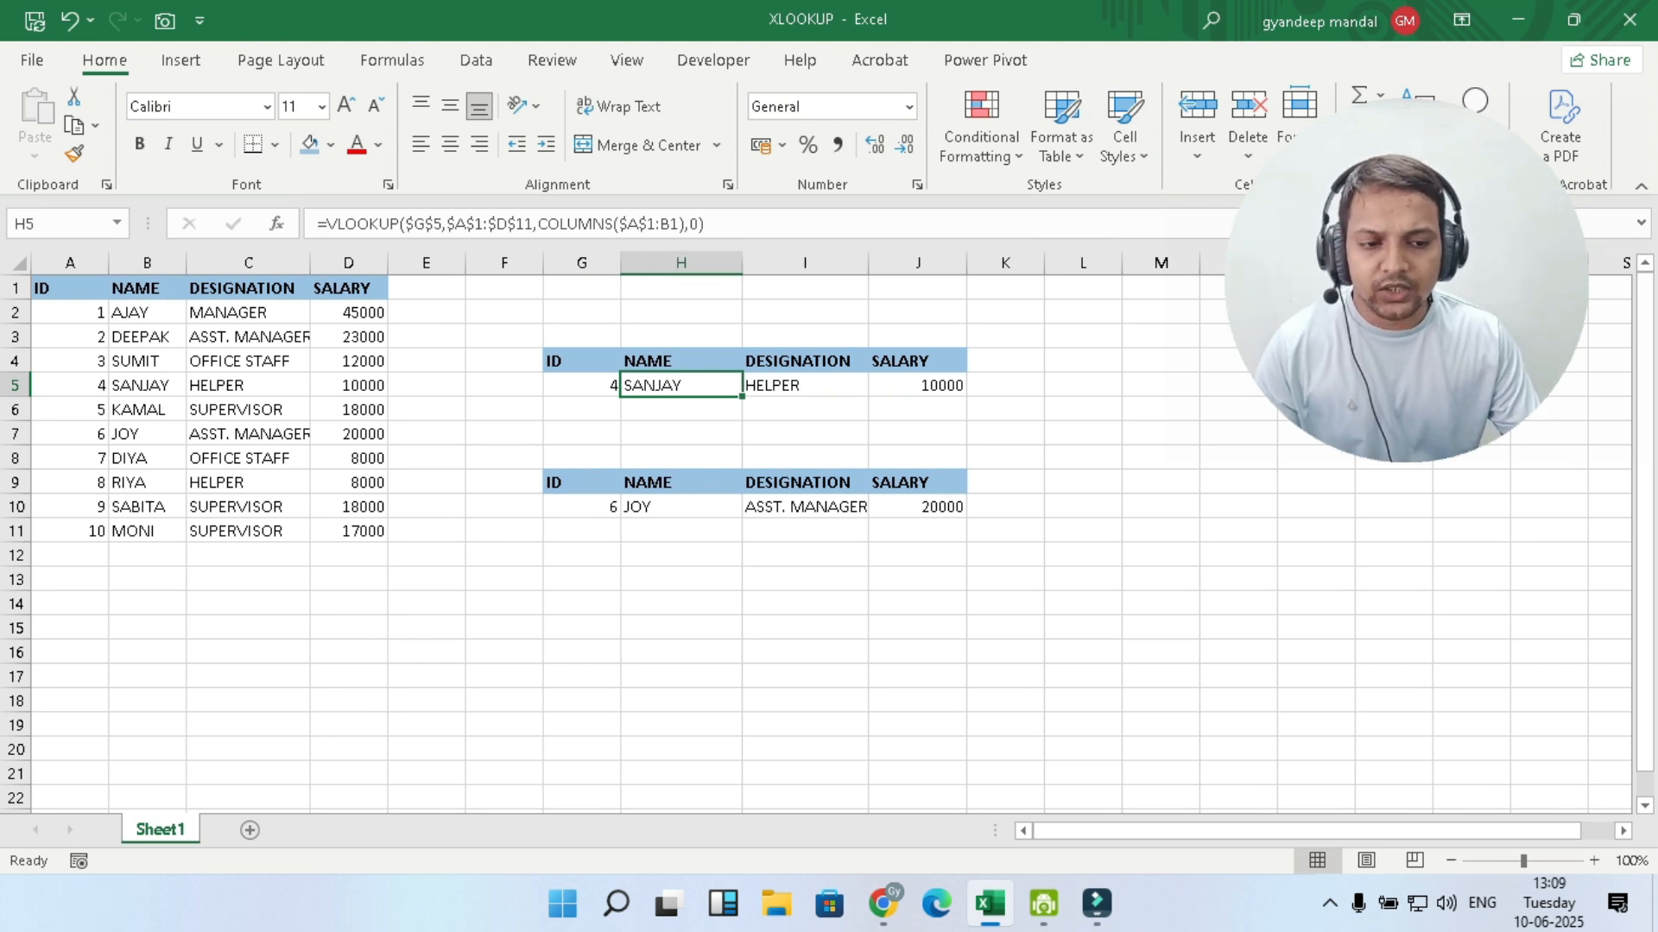
click(681, 507)
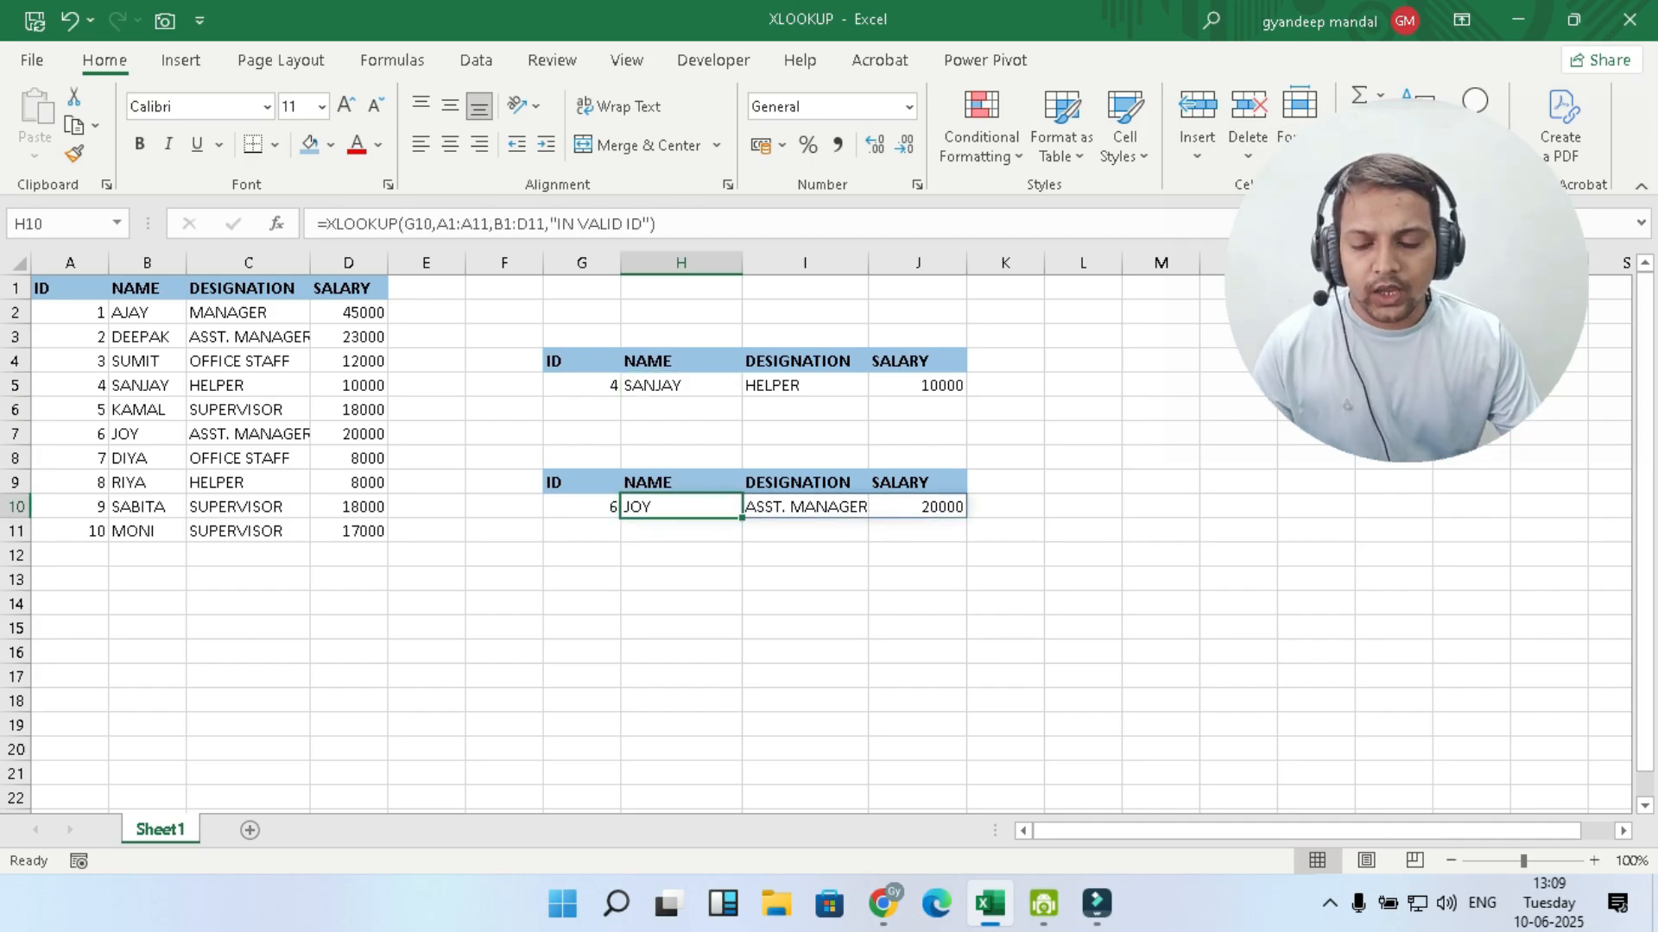
click(582, 506)
click(681, 507)
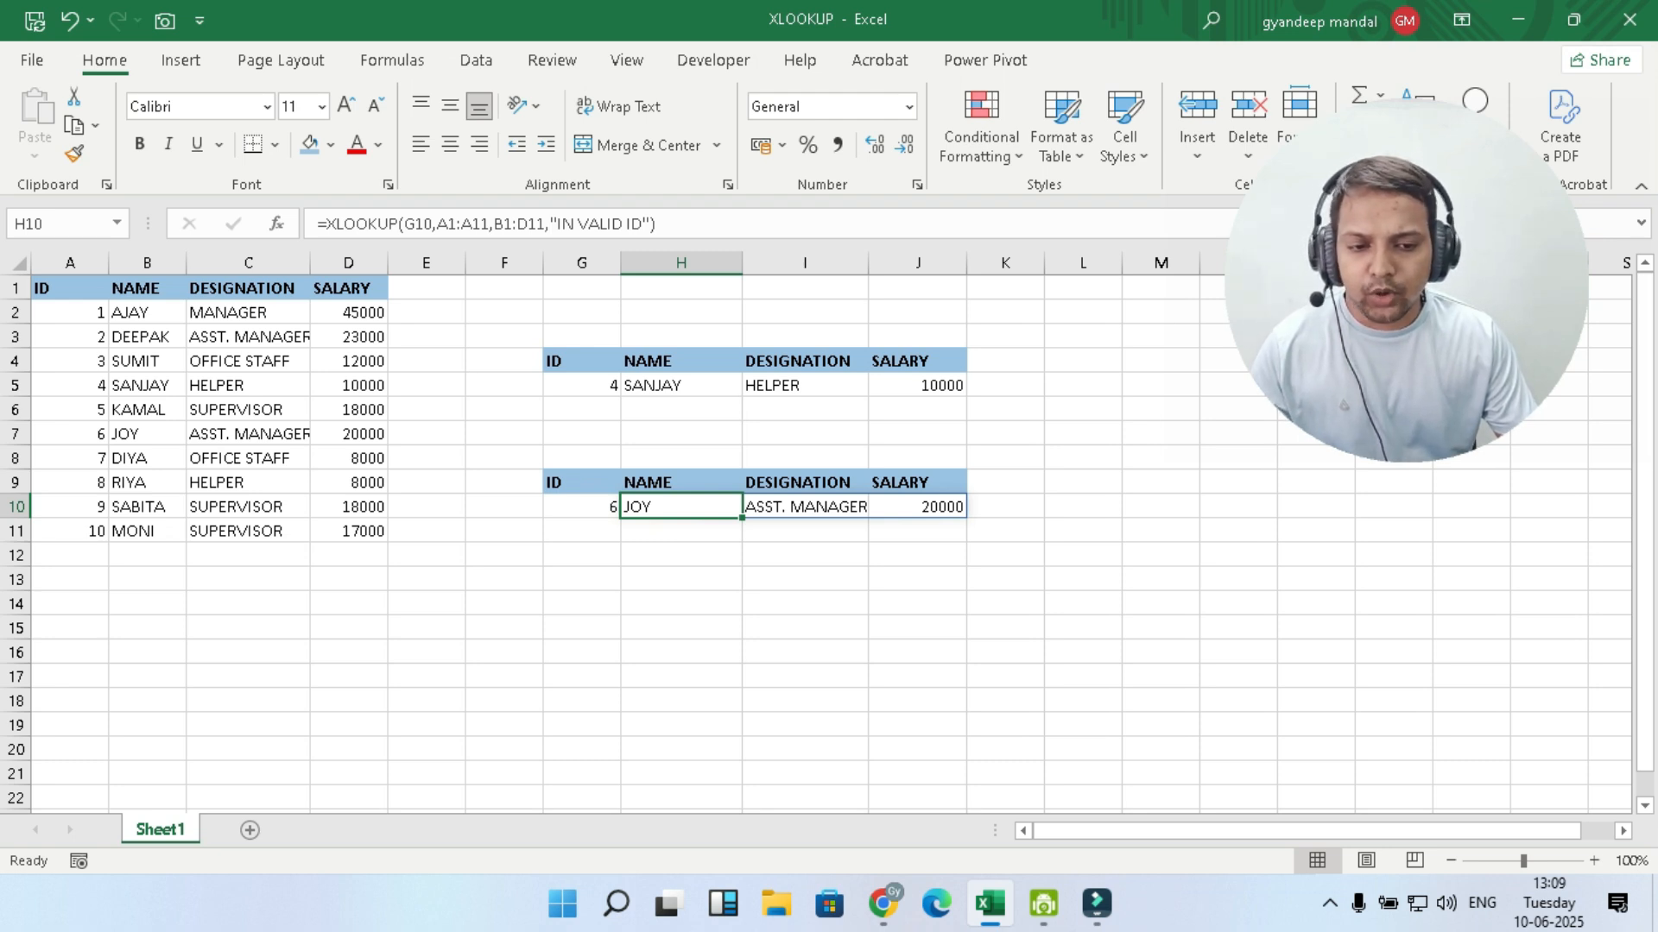
click(1005, 604)
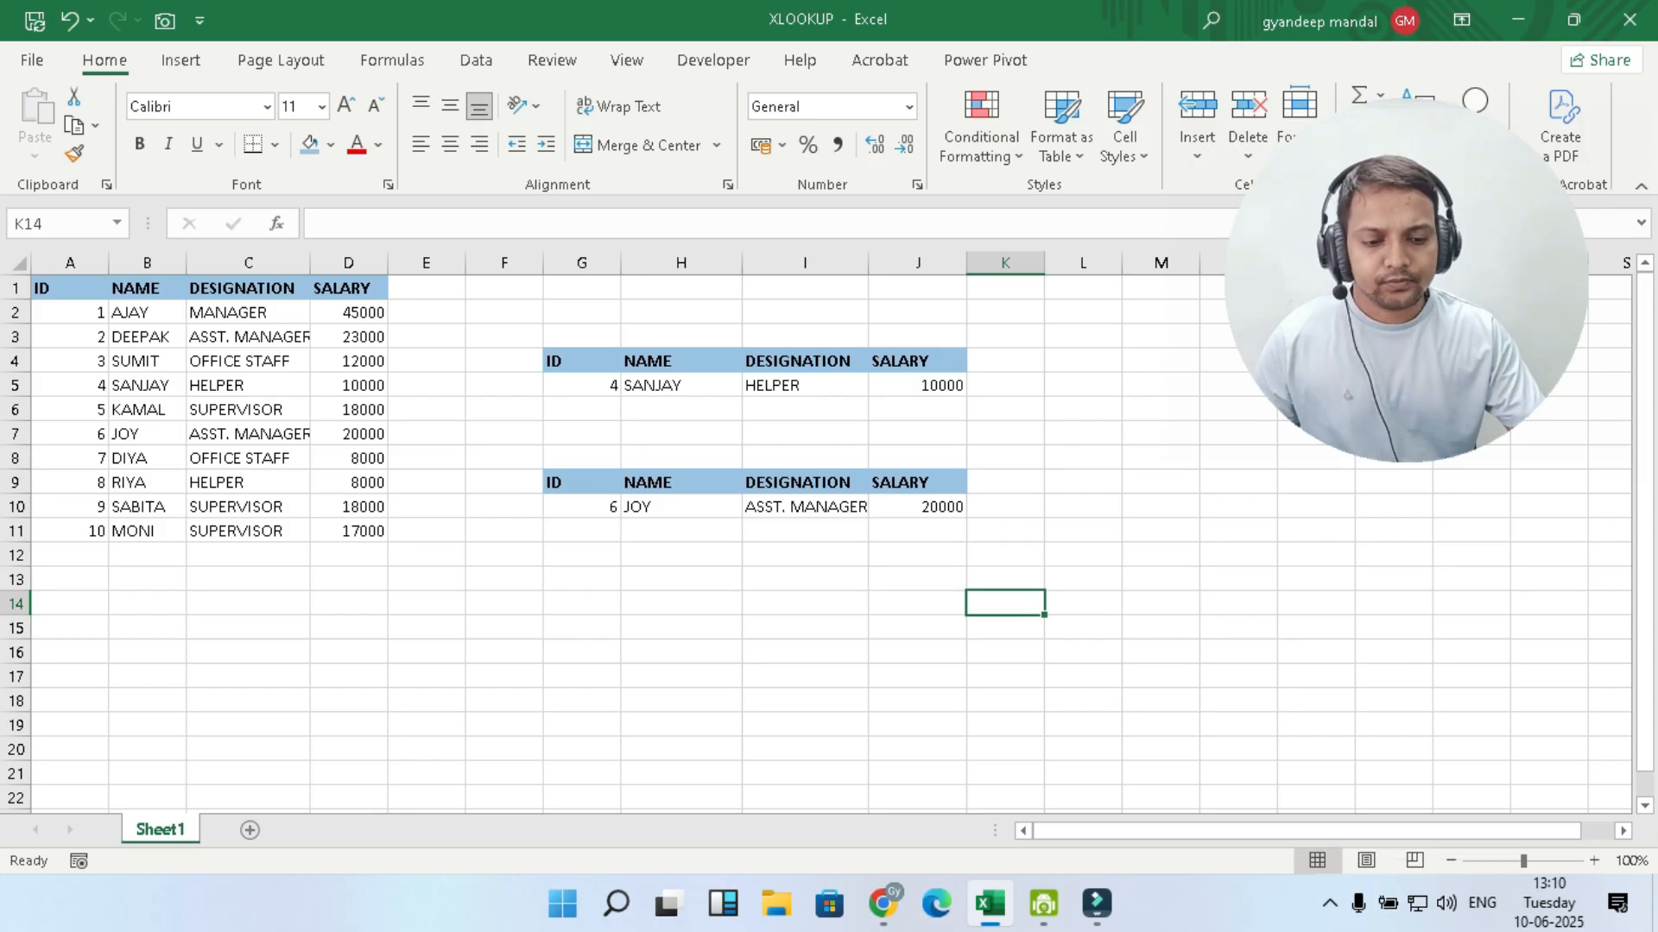
click(1329, 903)
right_click(1330, 800)
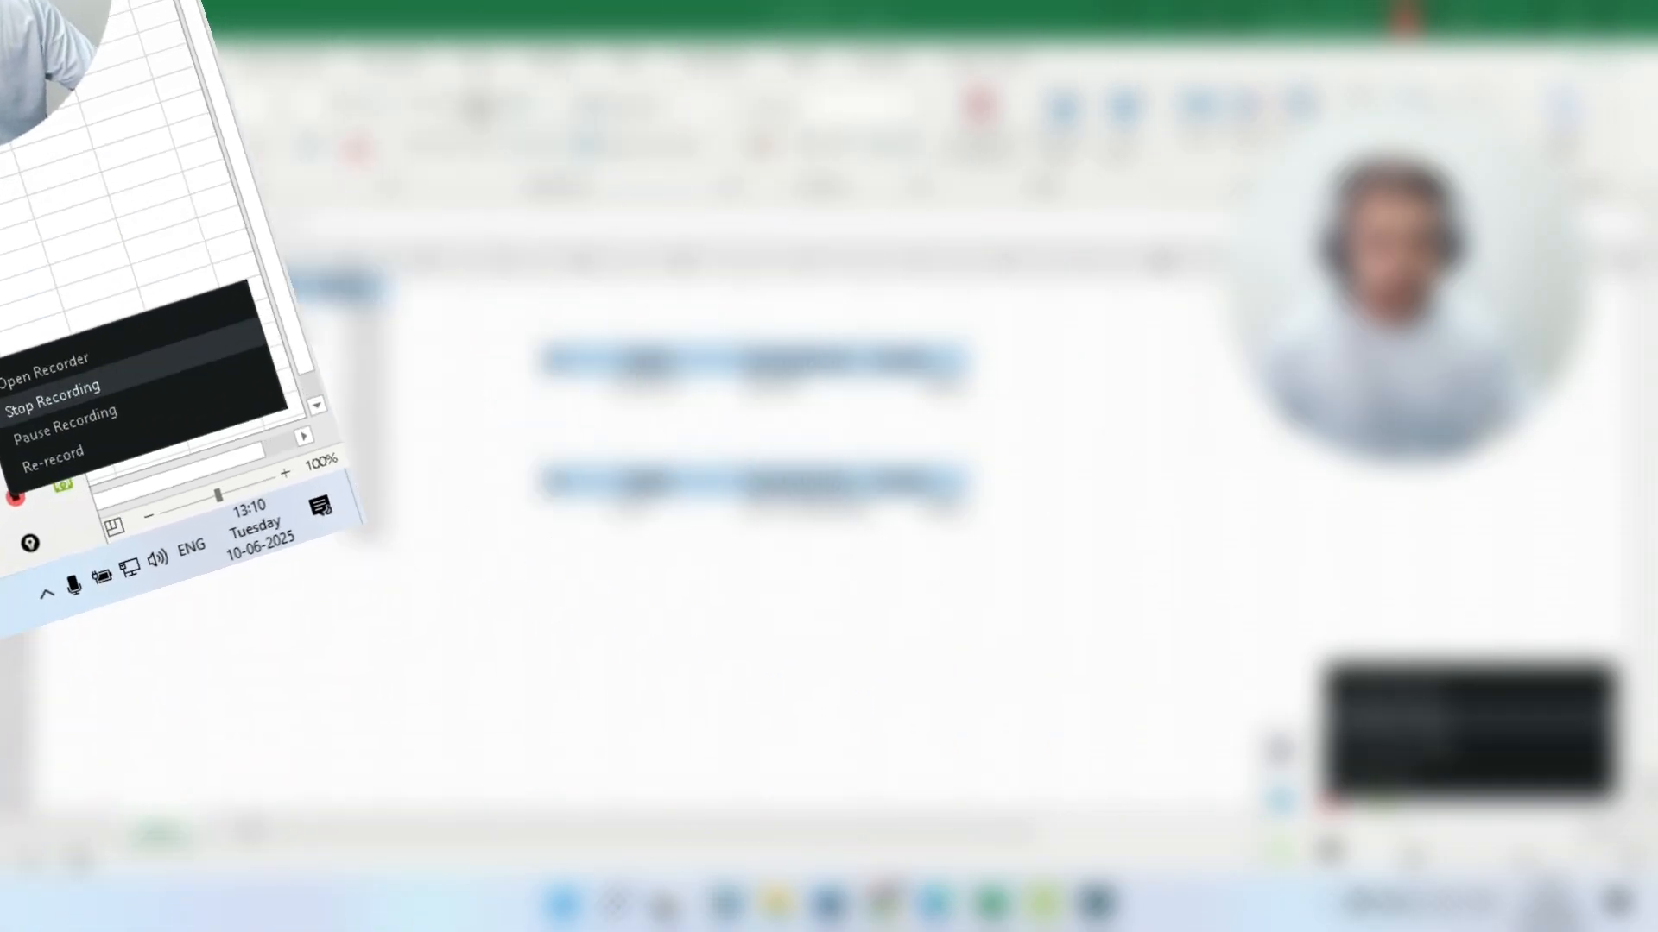